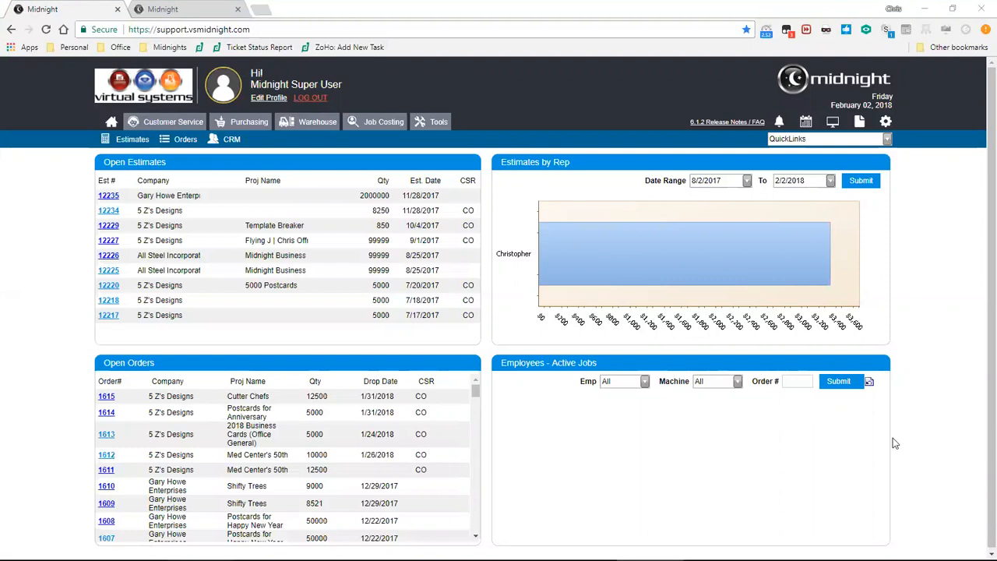
Open the DJB section of Global Settings and review its default Job in status, task statuses, urgency levels and Shopfloor options.
click(890, 124)
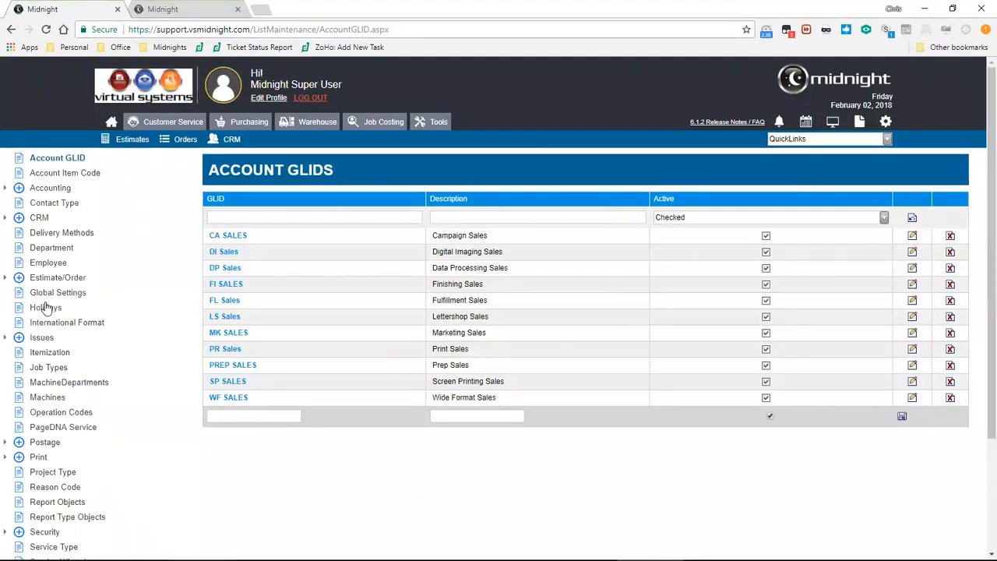
click(67, 294)
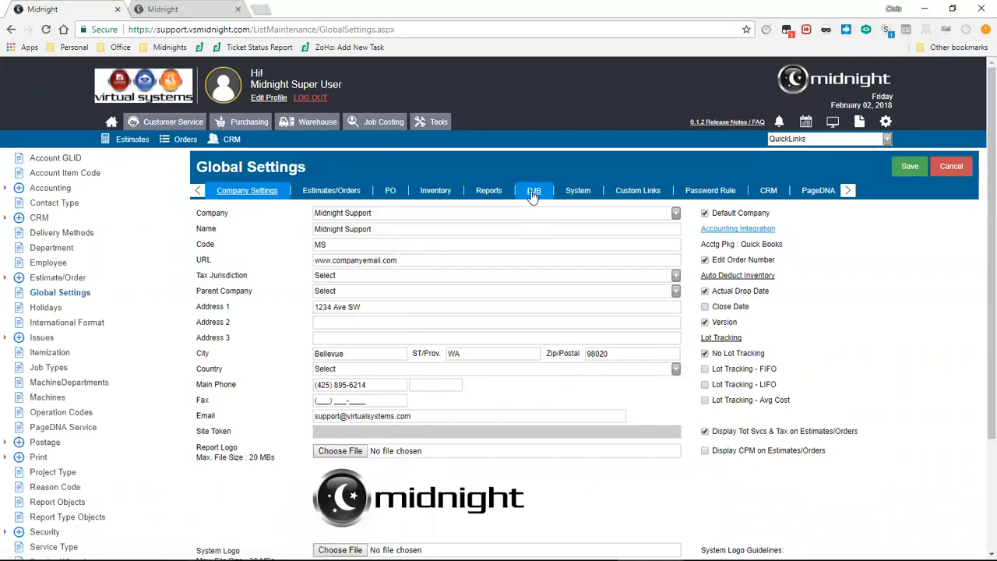
click(534, 193)
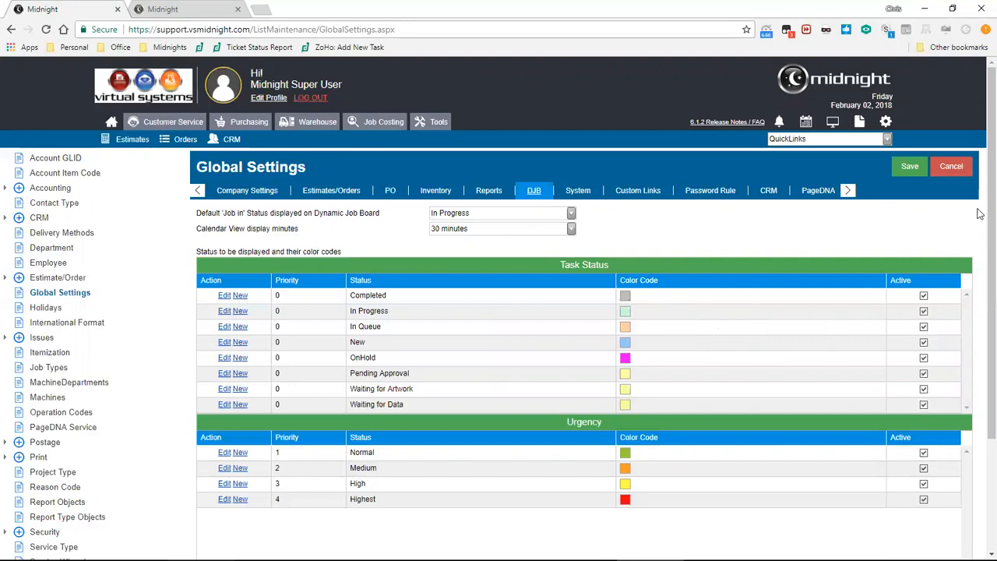
scroll(978, 280, down, 2)
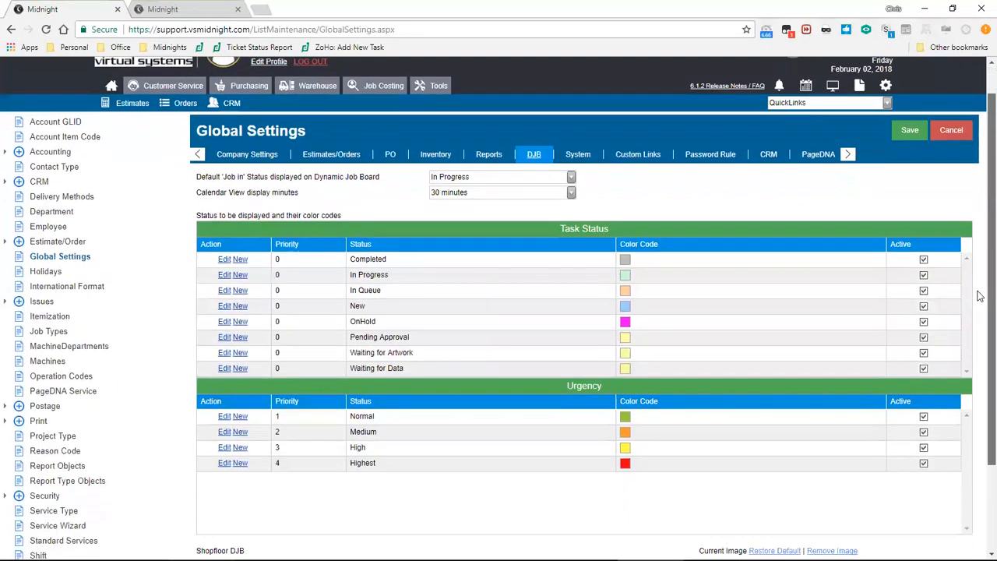
scroll(979, 320, down, 1)
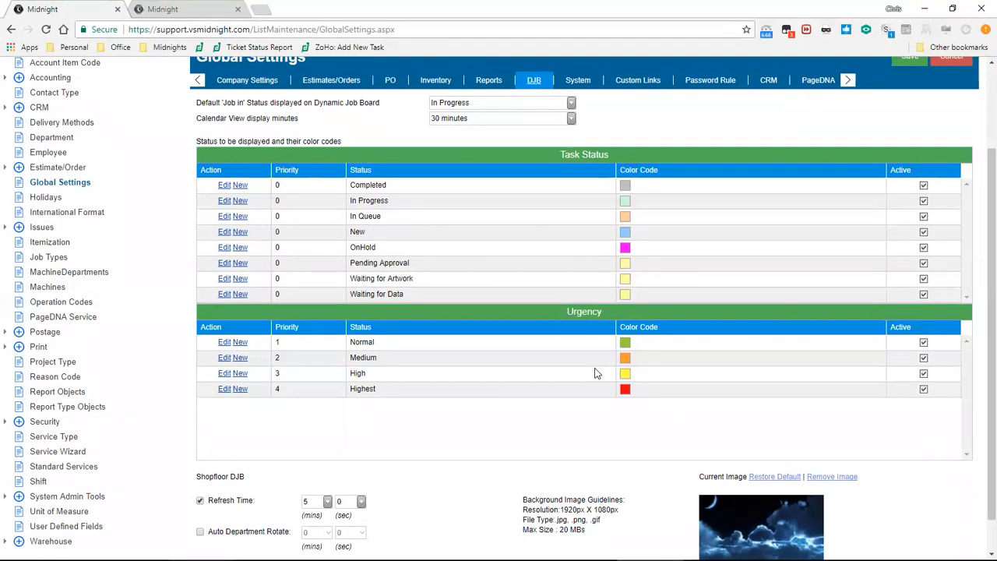
scroll(596, 373, up, 3)
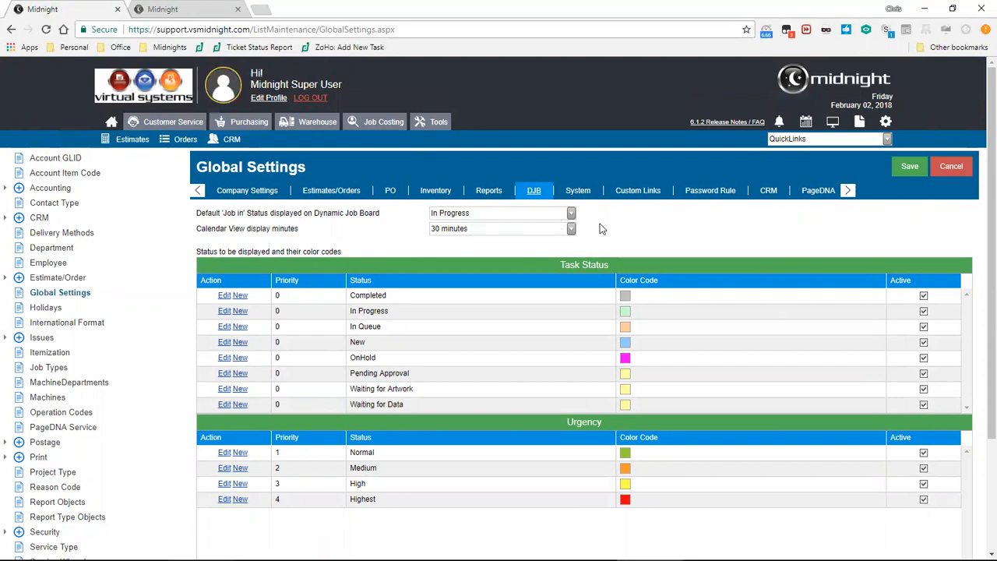
click(572, 215)
click(572, 219)
Open the Operation Codes list and look through all its entries.
click(66, 412)
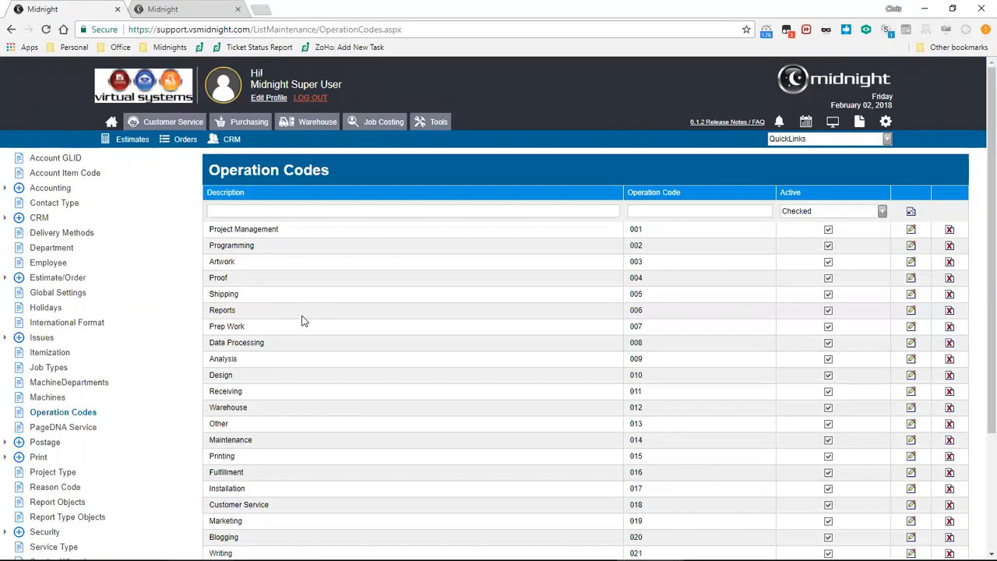
scroll(303, 321, down, 1)
scroll(302, 320, down, 2)
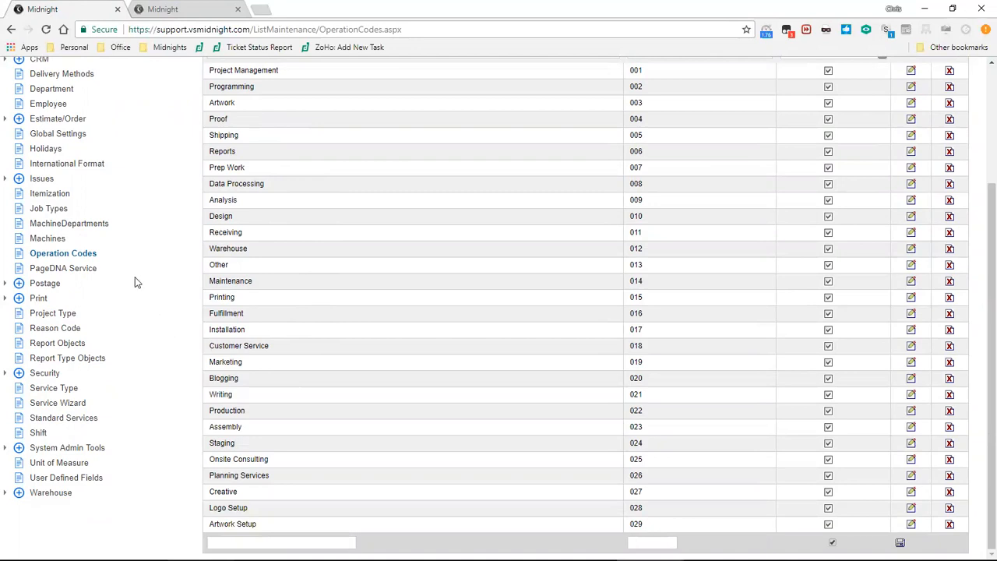
scroll(133, 283, up, 3)
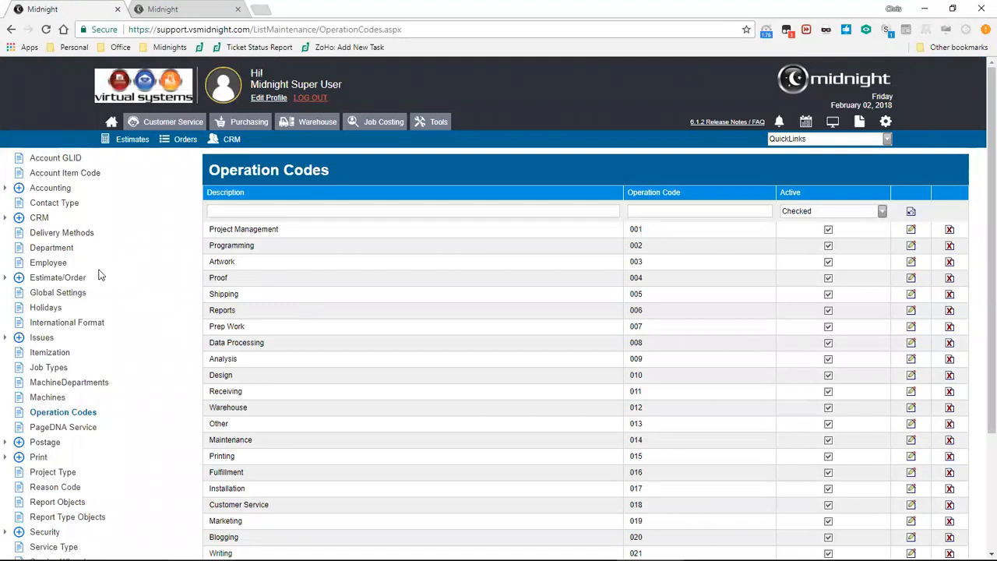
Open the Job Tracking settings of the employee whose title is Dadministrator.
click(49, 264)
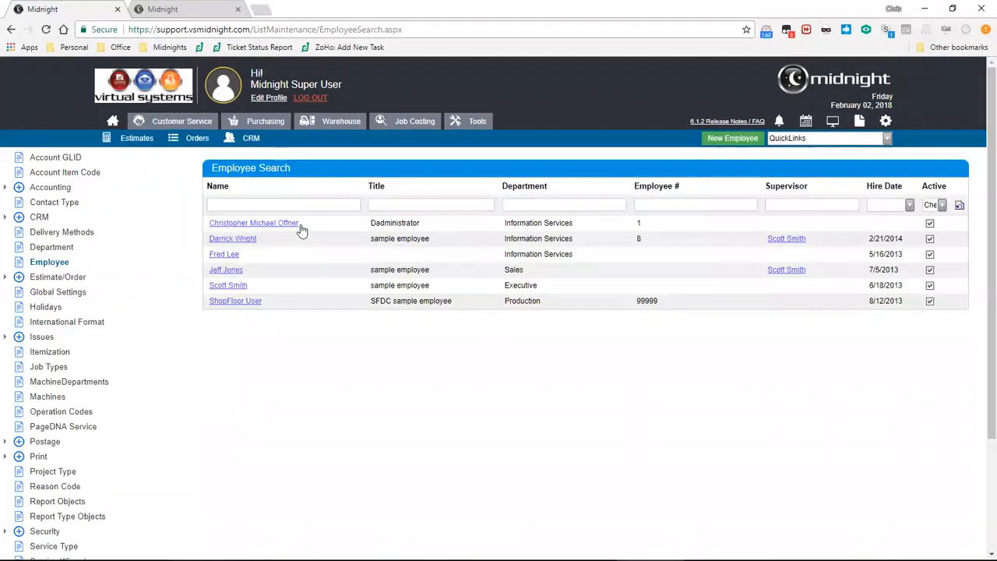
click(289, 225)
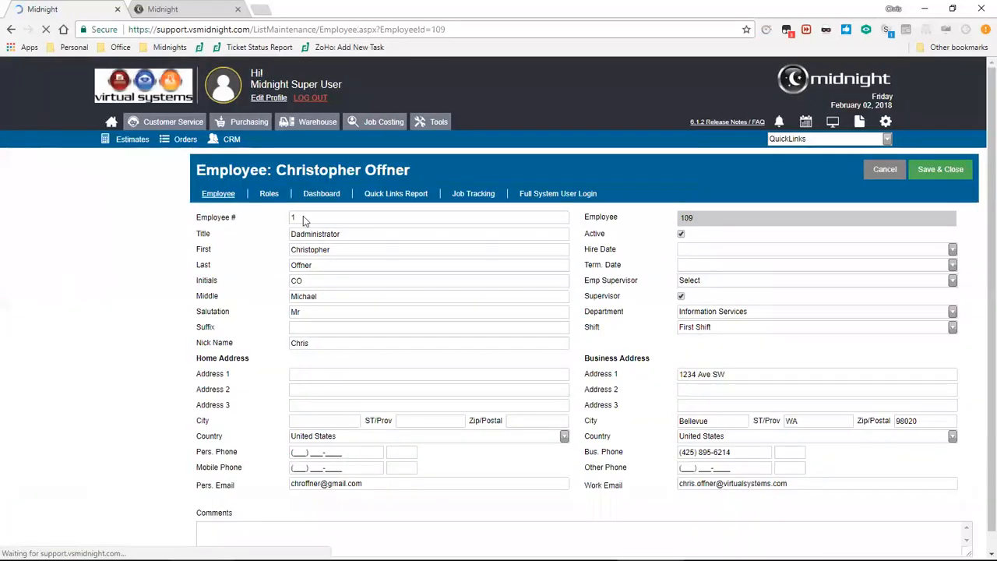
click(472, 196)
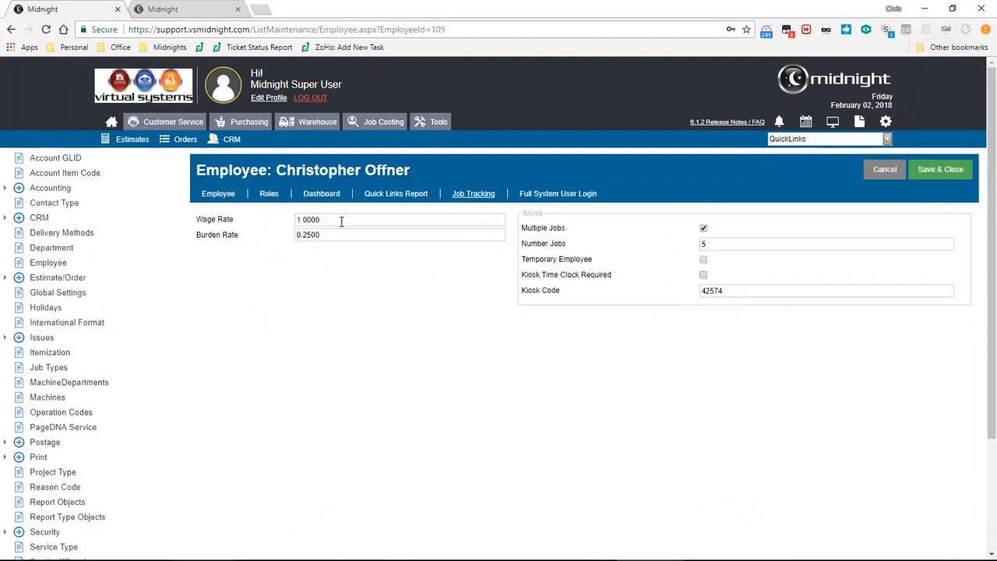
Set the employee's wage rate to 18.25 and burden rate to 7.50, and review the kiosk job limit and kiosk code.
drag(341, 220, 274, 225)
text(18.25)
drag(327, 234, 296, 240)
text(17.50)
key(BackSpace)
click(709, 245)
drag(742, 289, 654, 293)
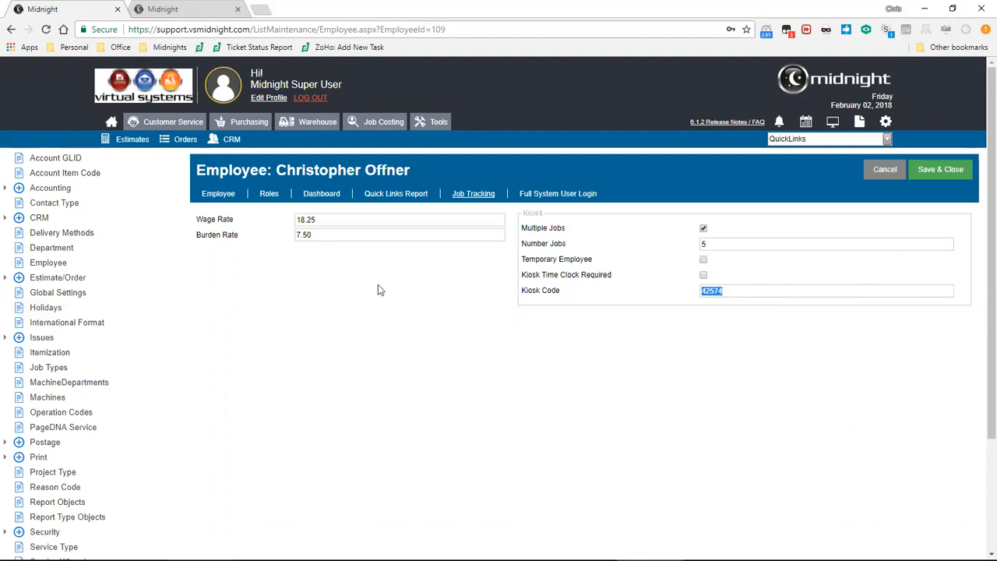
Open the Bindery standard service and examine its Show on DJB/Calendar and Show on ShopFloor/Display View options.
scroll(54, 265, down, 2)
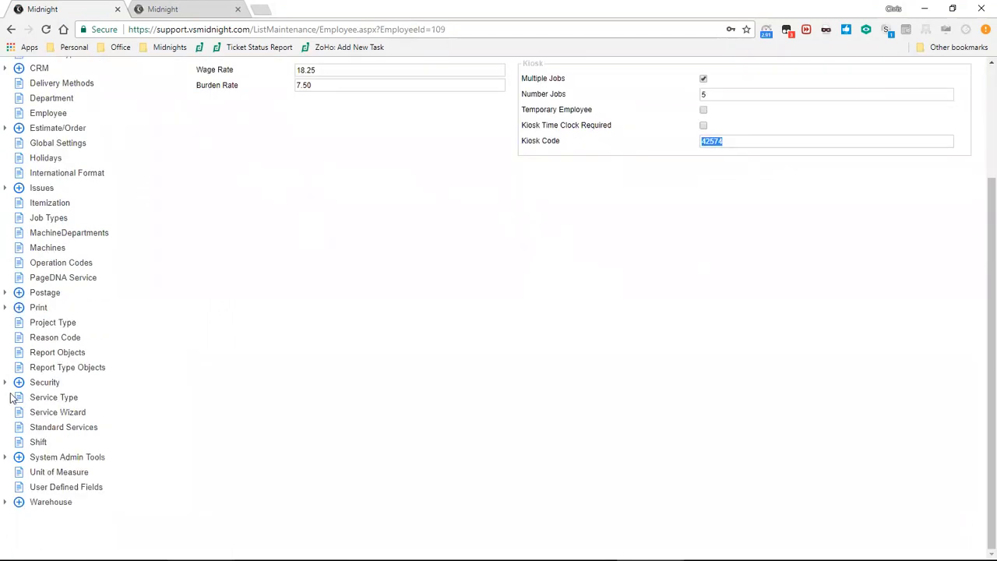
click(48, 430)
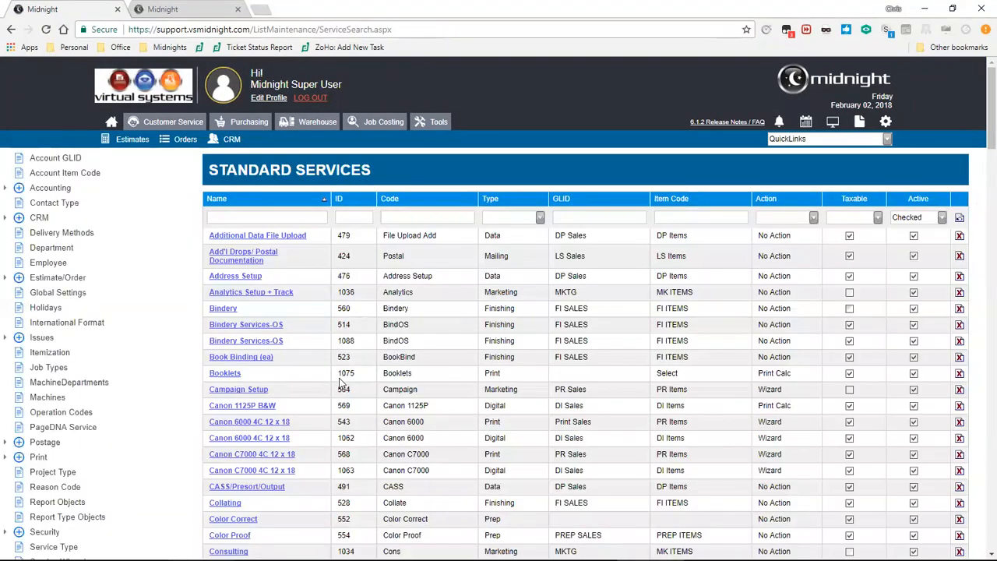
click(230, 309)
click(224, 308)
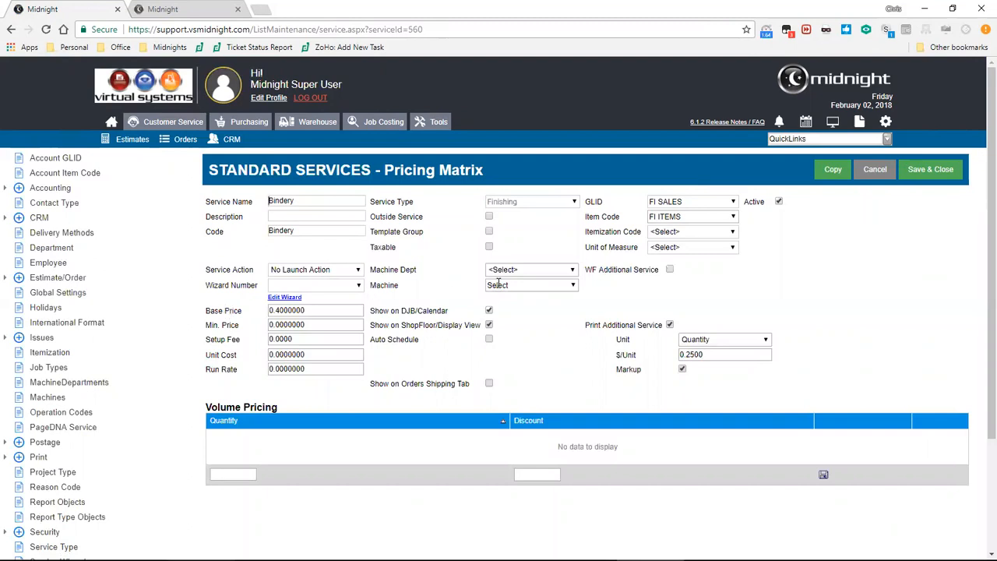
drag(371, 311, 450, 312)
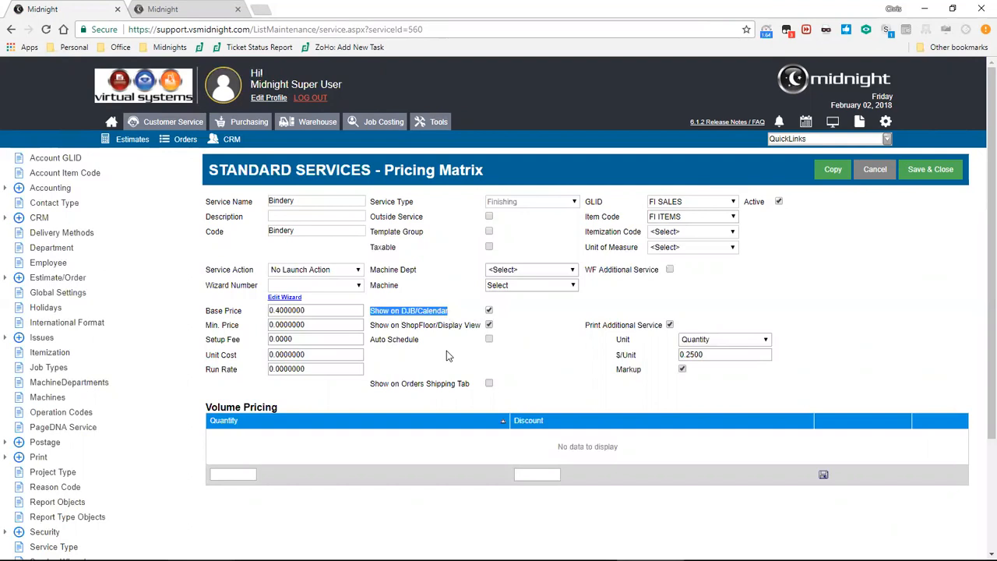
click(580, 384)
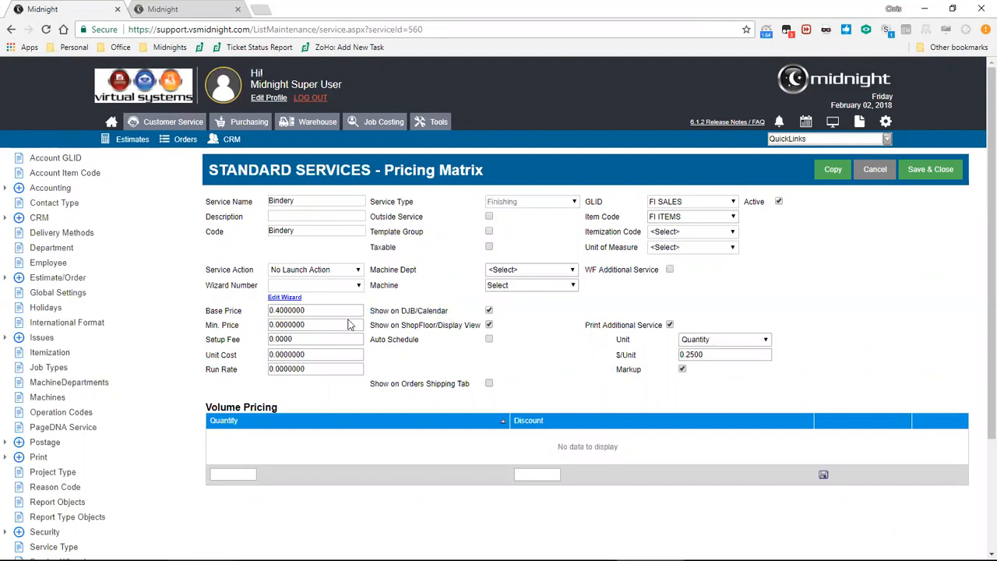
drag(371, 325, 437, 326)
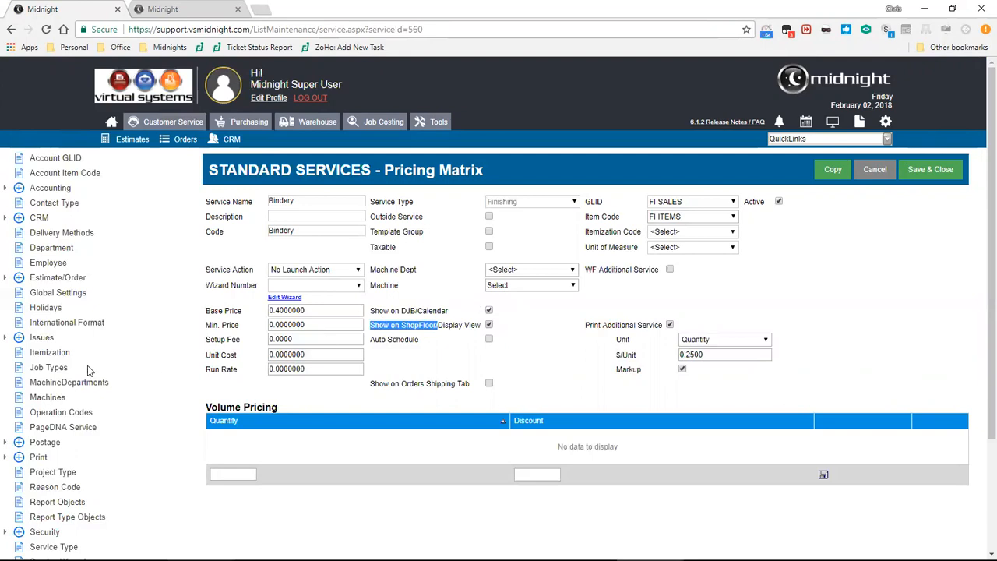
Open the Service Types list and examine the Kiosk Hide setting of the service types.
scroll(86, 371, down, 1)
scroll(85, 372, down, 1)
click(62, 422)
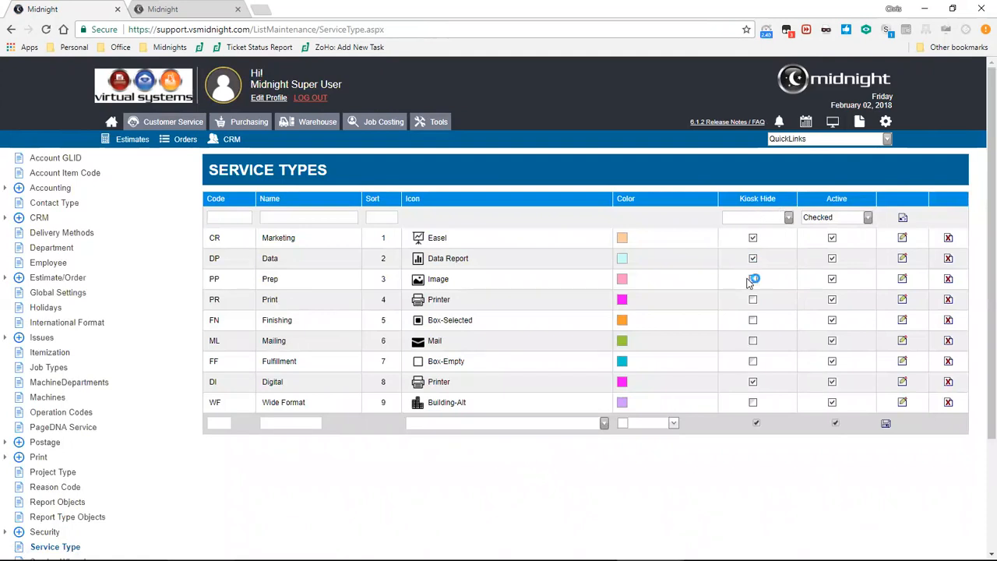
click(752, 238)
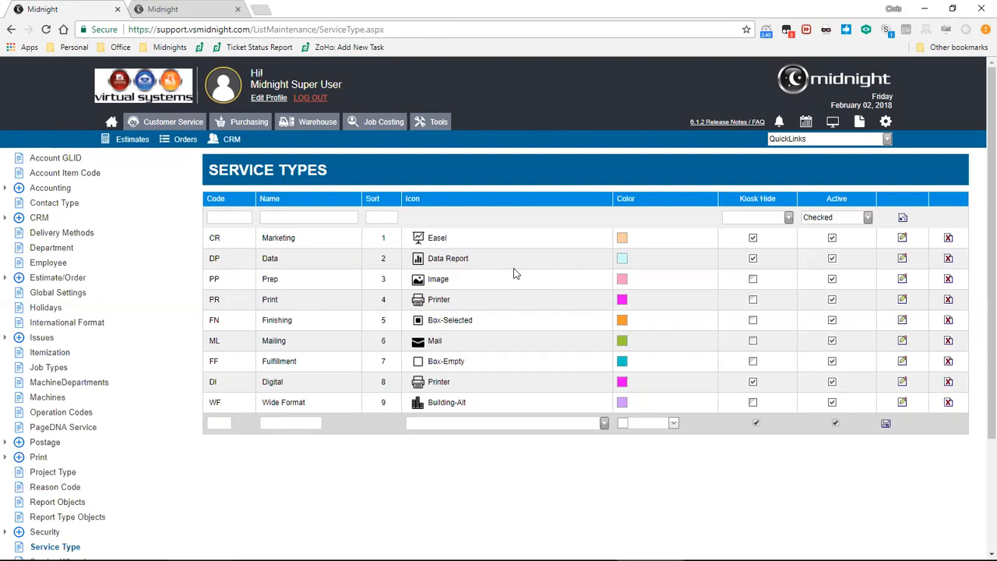
Filter the job cost records by job number 1613 and open its Assembly record for editing.
click(384, 124)
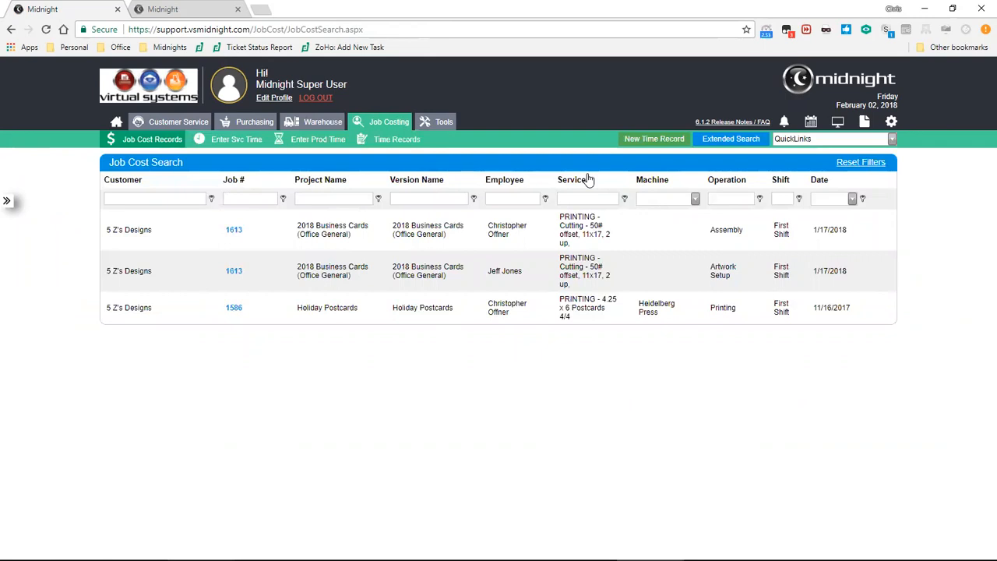
click(252, 198)
text(1613)
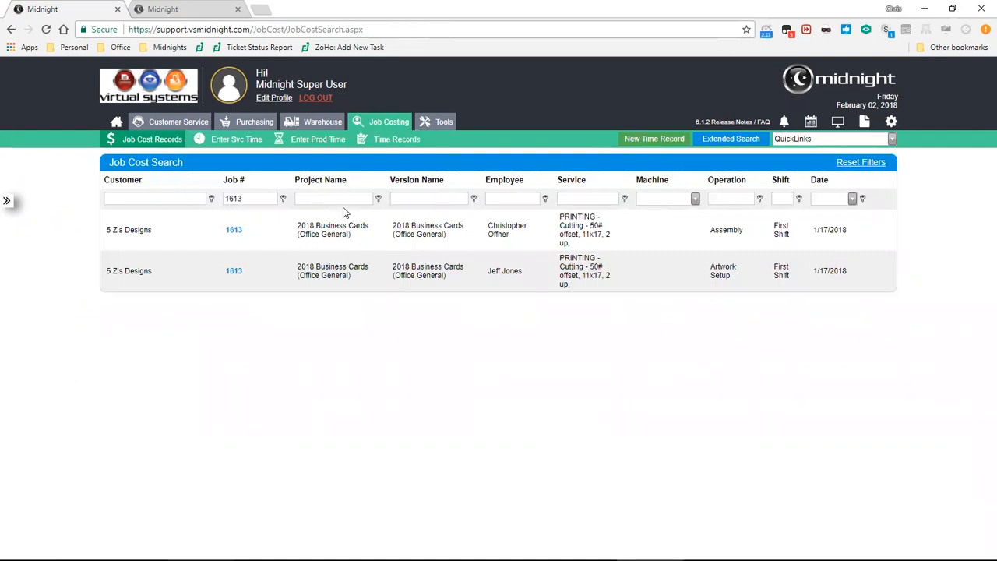
click(232, 233)
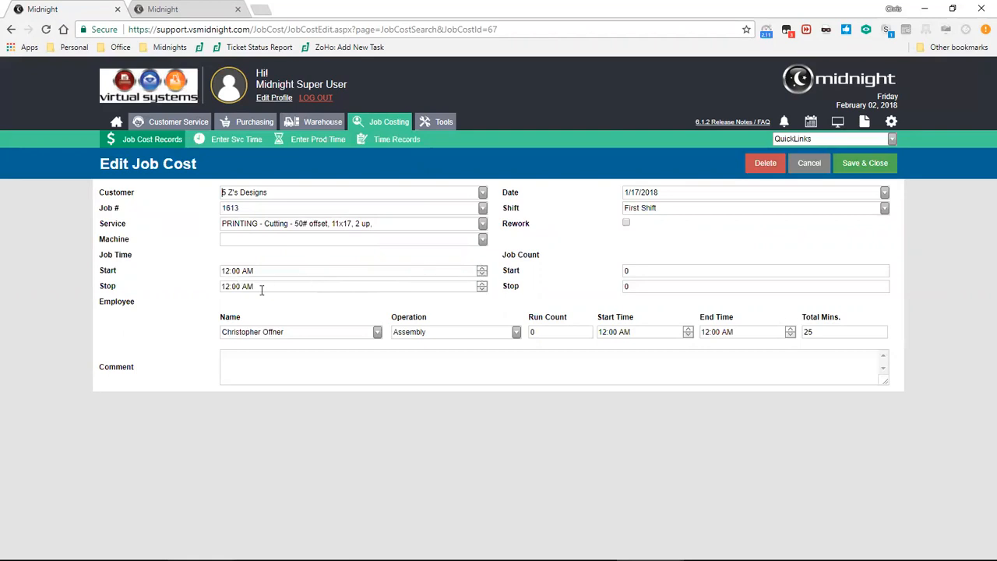
Review the employee, service and machine choices and the total minutes field of the job cost record.
click(377, 332)
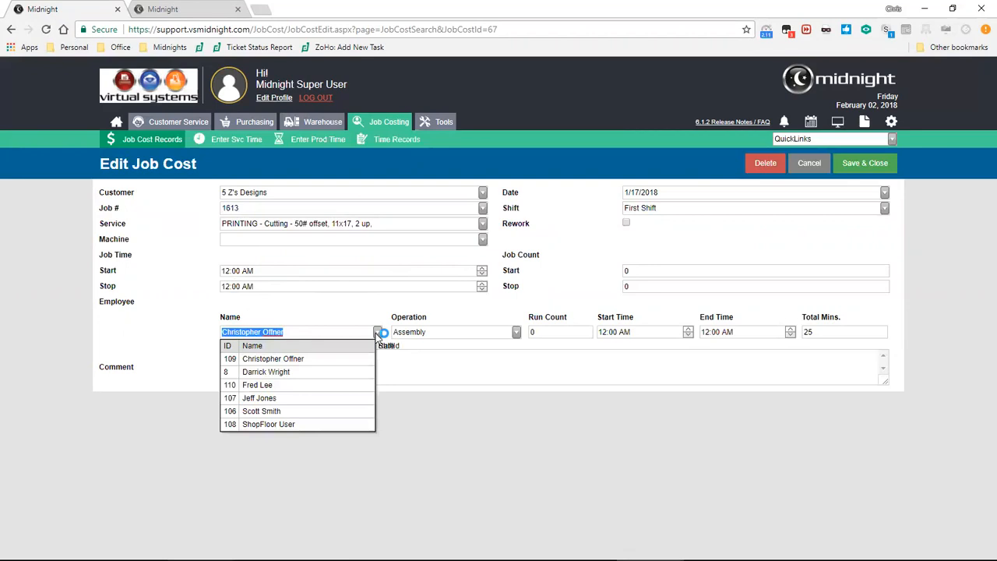
click(377, 333)
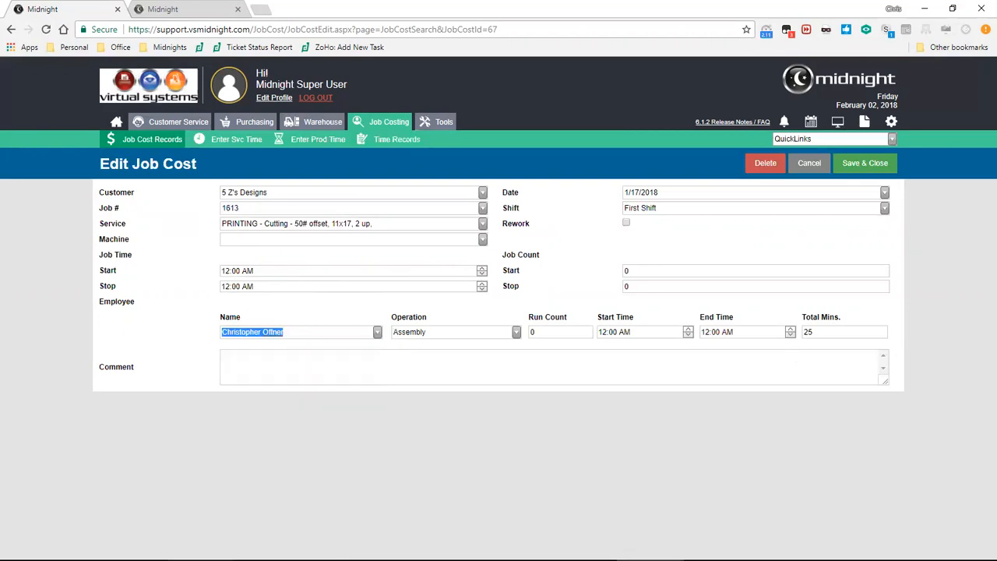
click(817, 338)
click(839, 334)
click(483, 228)
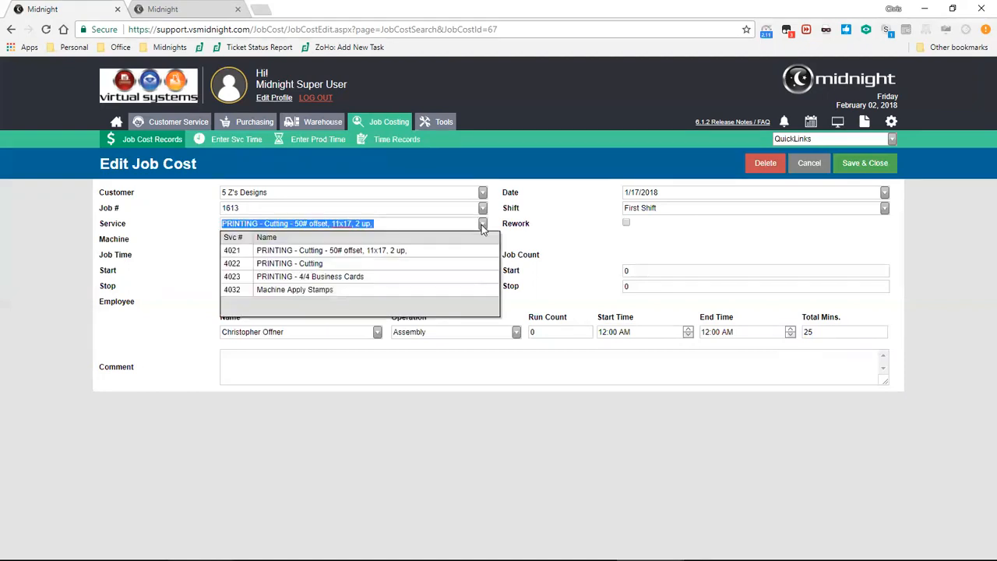
click(482, 227)
click(483, 240)
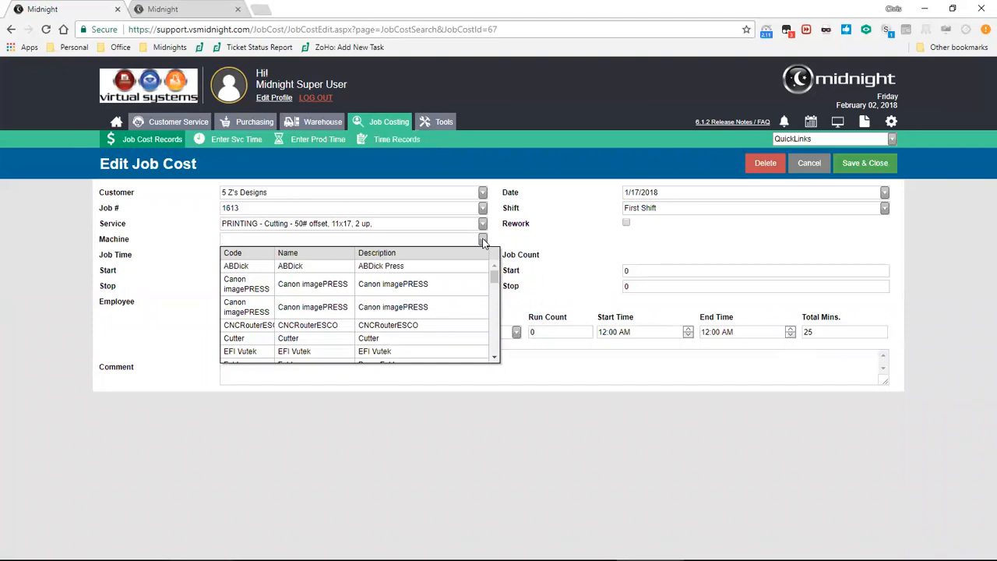
Set the job cost record's total minutes to 45 and save it.
drag(839, 332, 786, 329)
text(45)
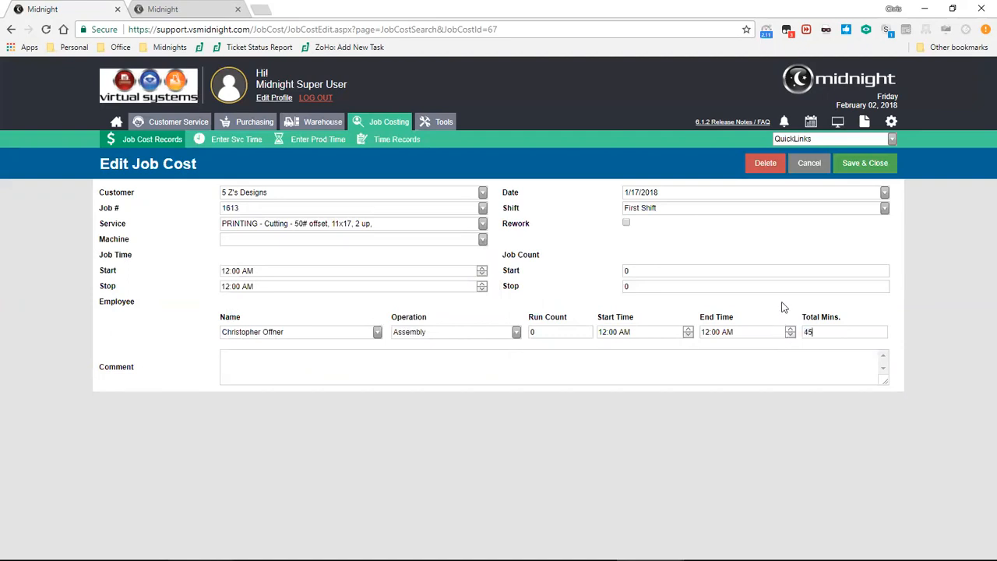
click(862, 165)
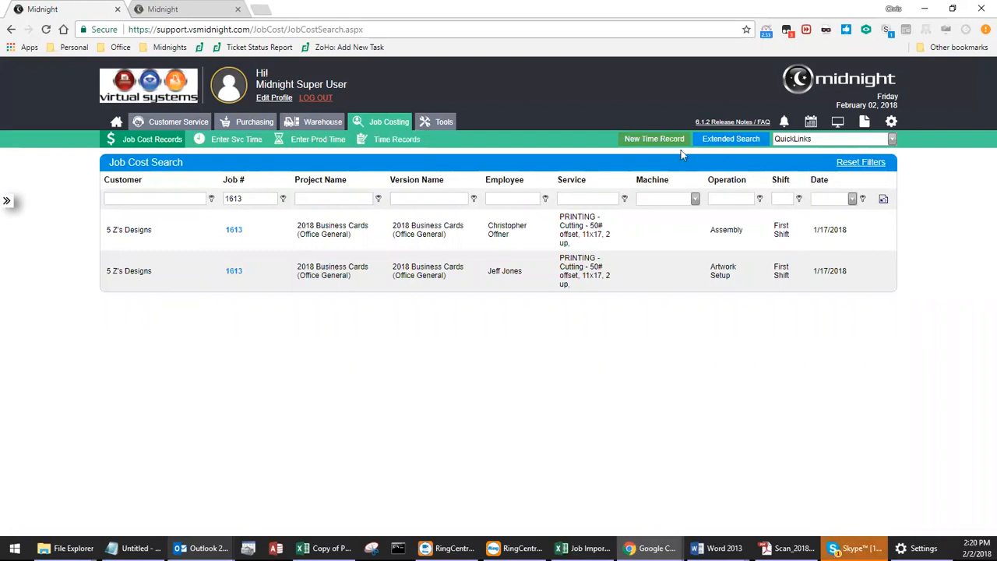
Start a new time record, choosing the employee and 2/2/2018 as the Date In.
click(653, 141)
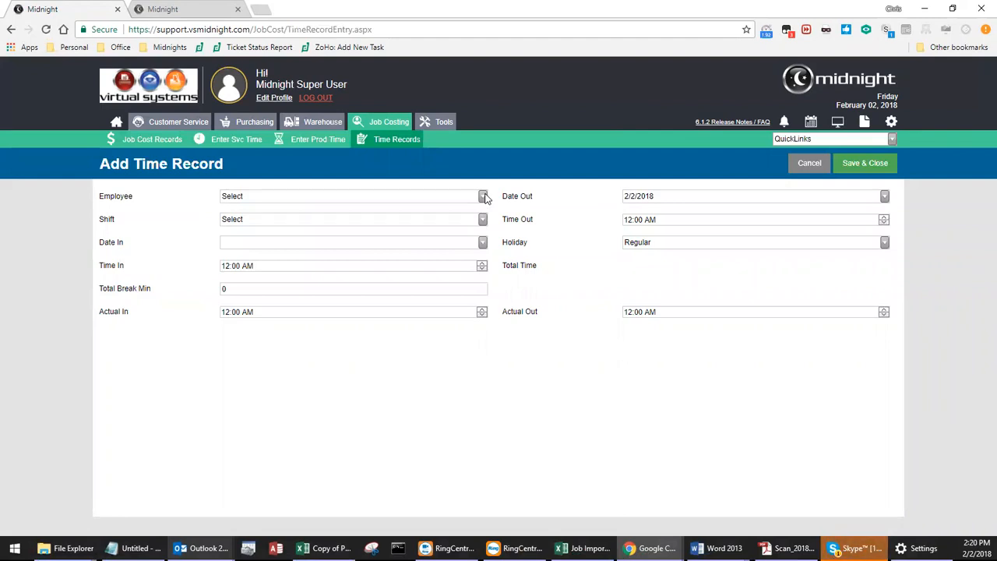
click(484, 197)
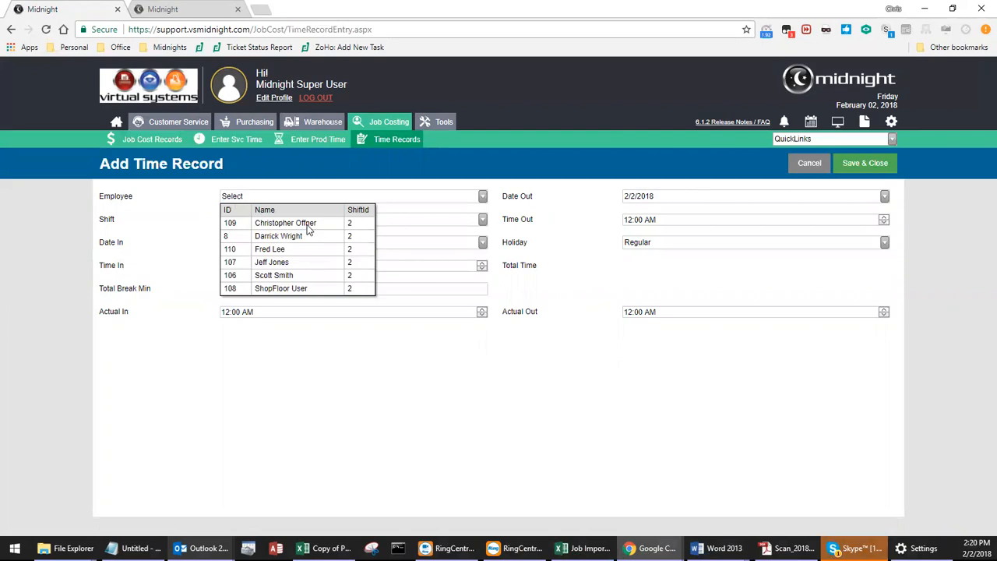
click(304, 223)
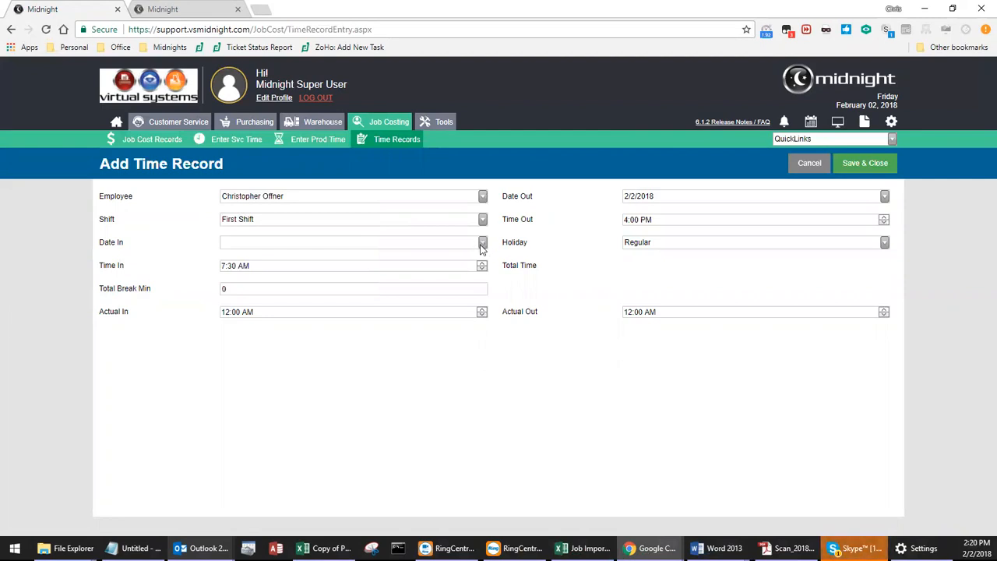
click(483, 243)
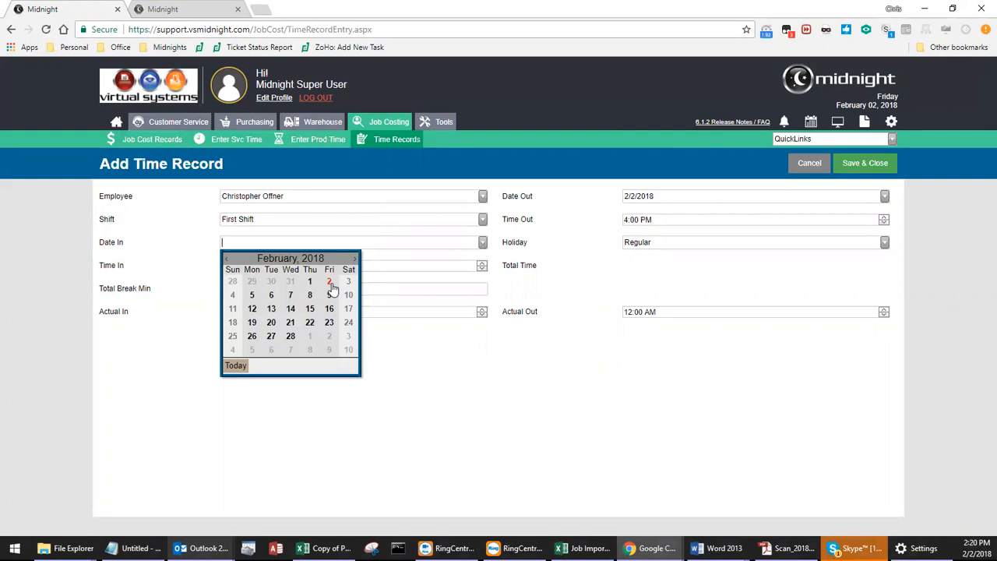
click(330, 283)
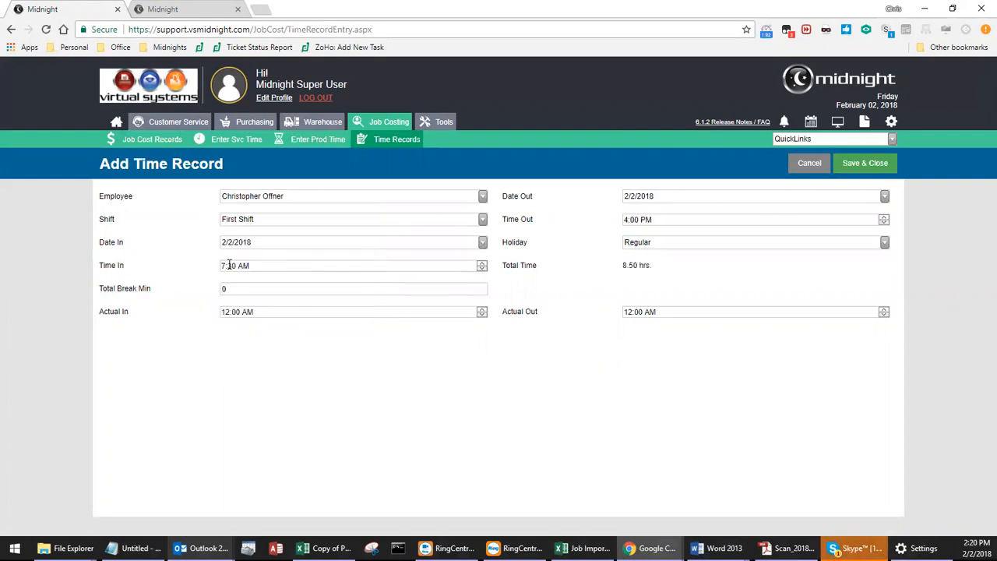
Set the time record's Time In to 11:20 PM.
drag(224, 267, 220, 267)
text(p)
click(632, 221)
click(656, 243)
drag(621, 265, 637, 265)
click(226, 266)
text(11)
Set the time record's Date Out to 2/3/2018 and Time Out to 4:15 AM, then save and close it.
click(660, 197)
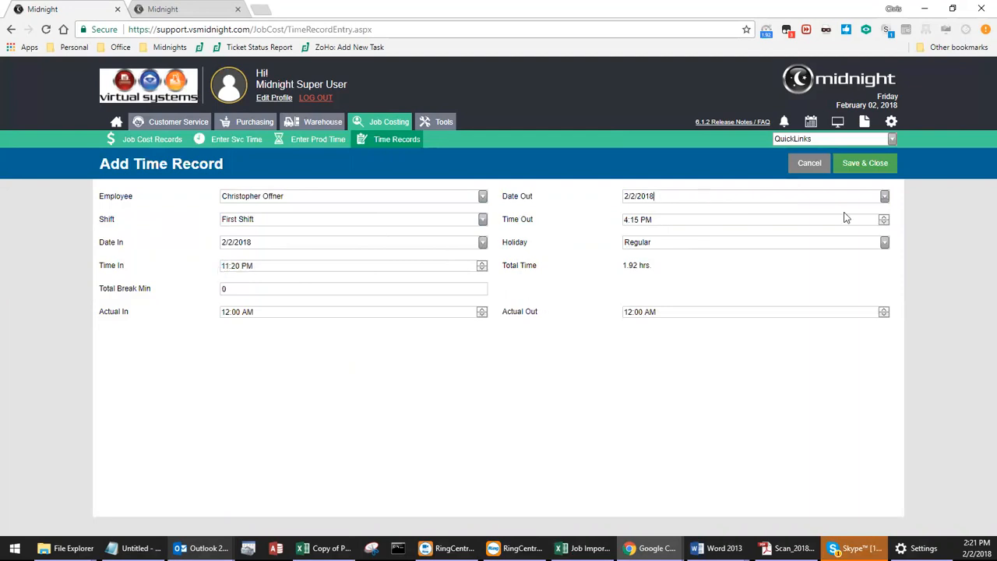
click(884, 195)
click(751, 236)
click(700, 220)
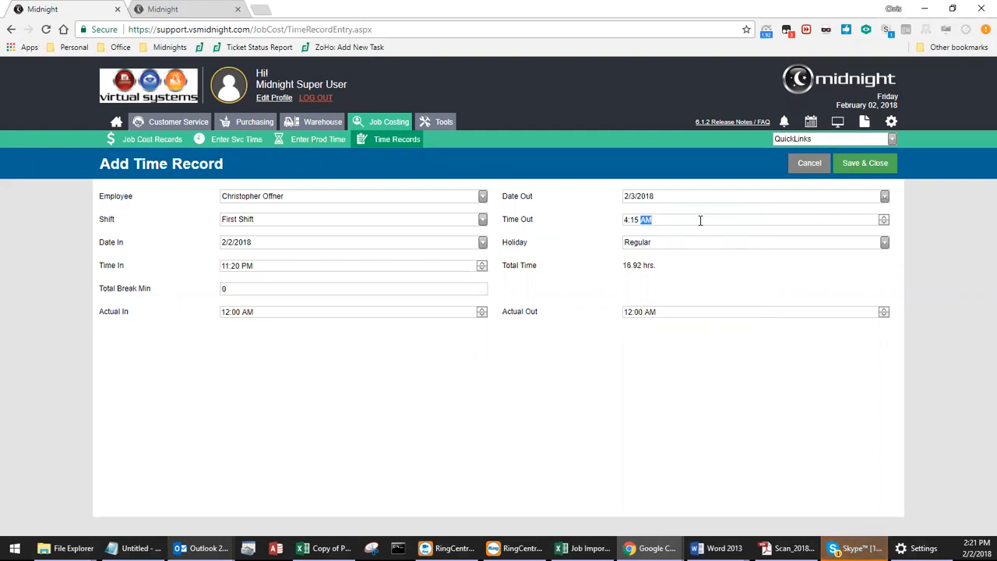
text(a)
drag(623, 265, 637, 265)
click(677, 271)
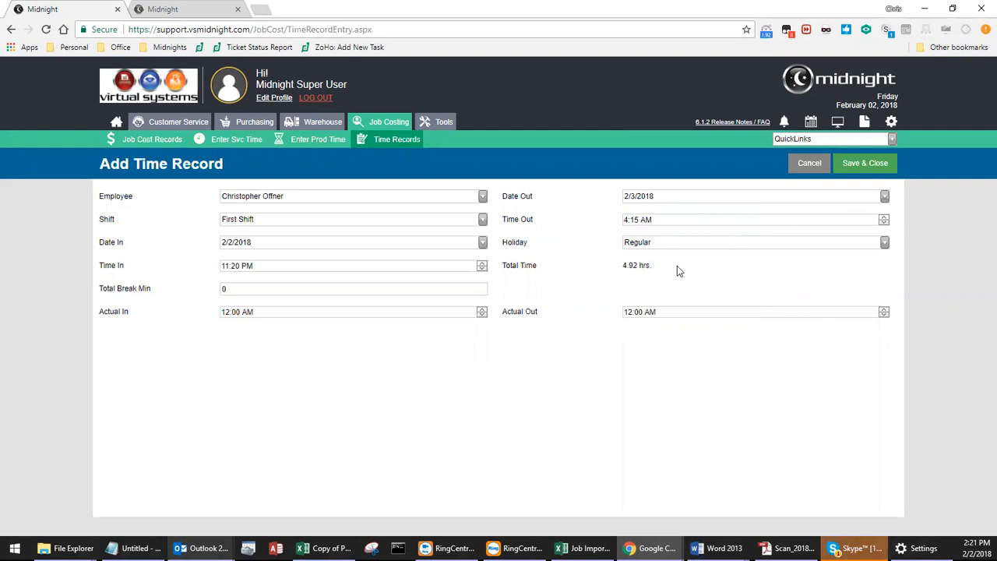
click(864, 168)
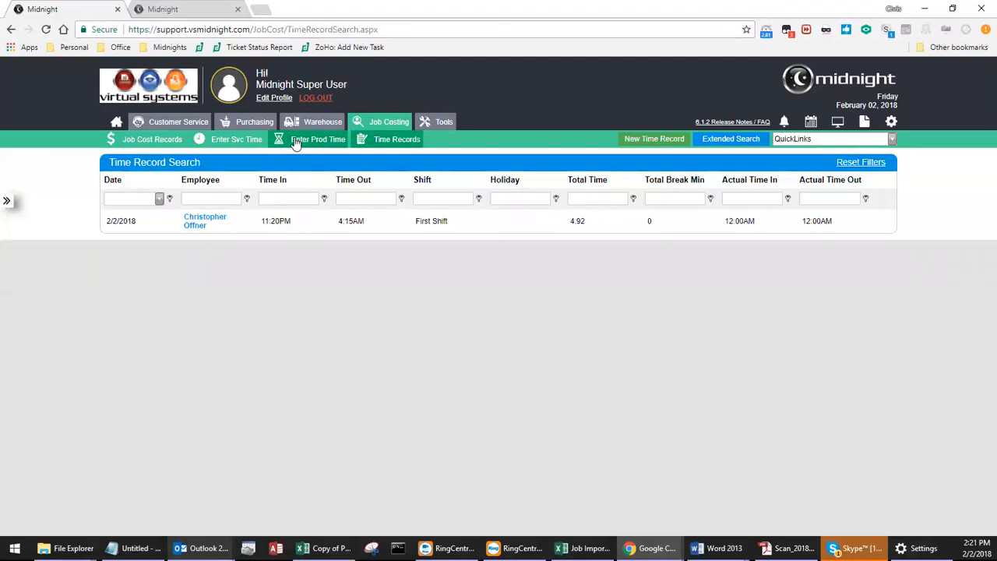
Start a services time entry for the employee on job 1615, Cutter Chefs.
click(251, 140)
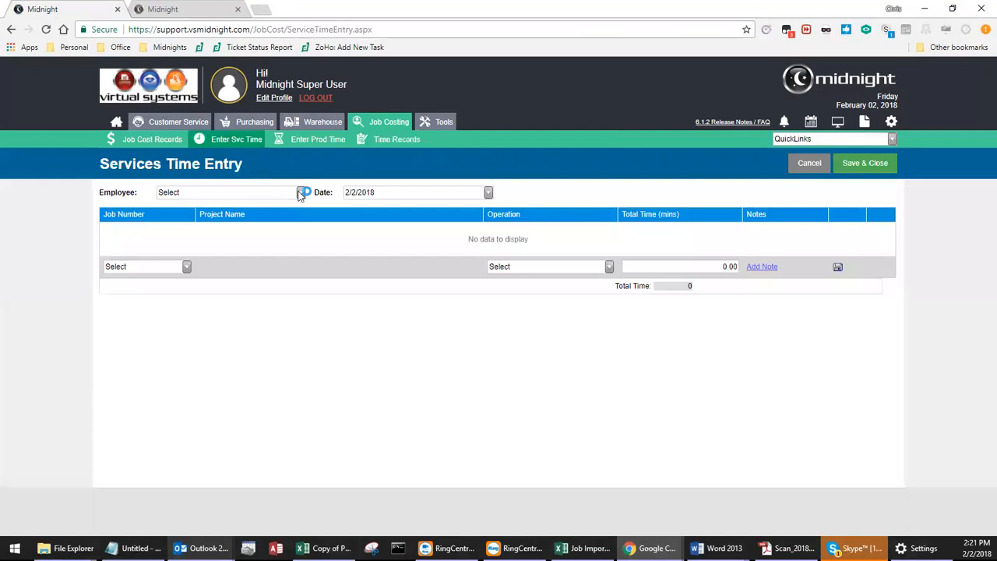
click(317, 145)
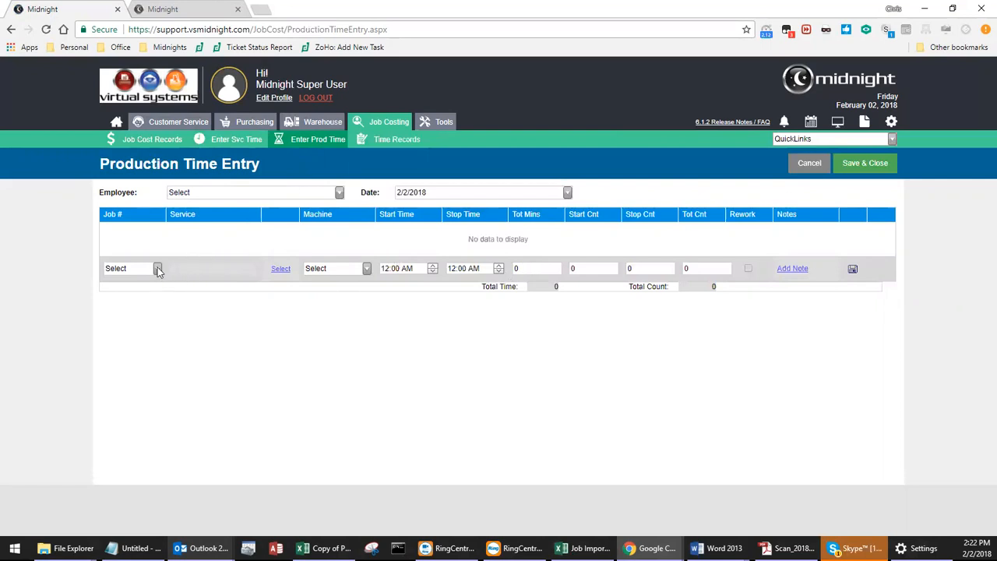
click(217, 143)
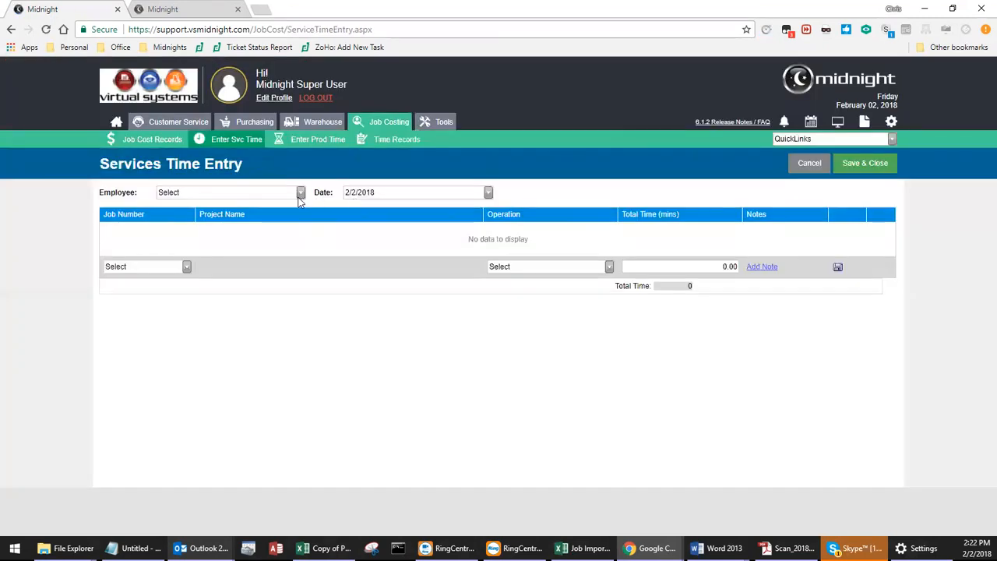
click(300, 192)
key(Return)
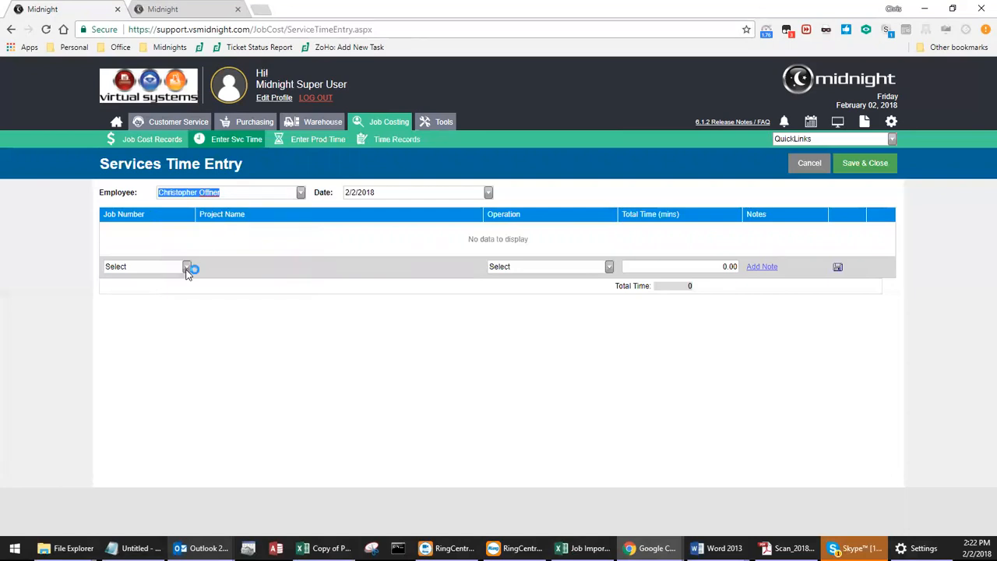
click(187, 267)
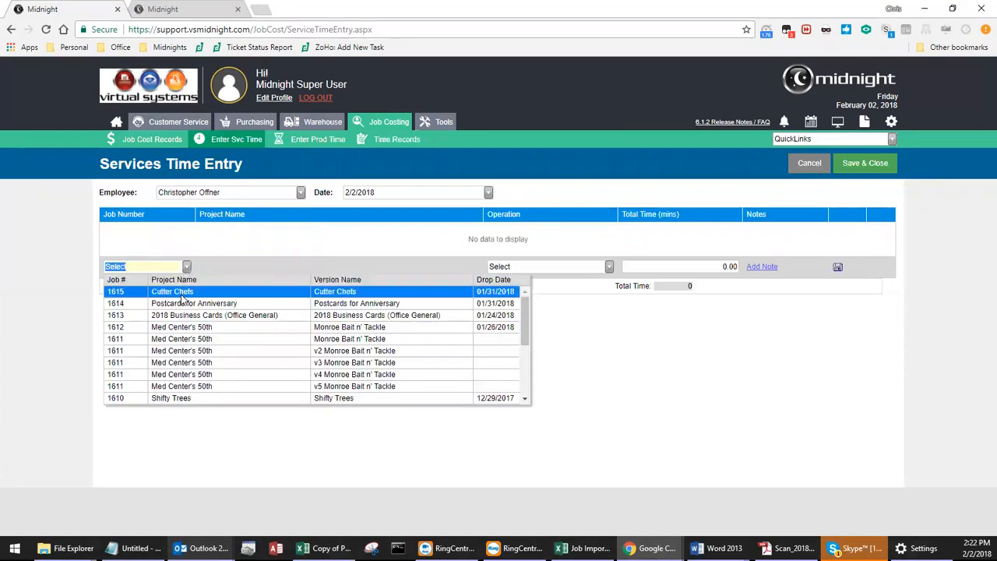
click(185, 284)
Log 60 minutes of Artwork Setup on the service time line, save the entry and clear the job cost list's filter.
click(610, 267)
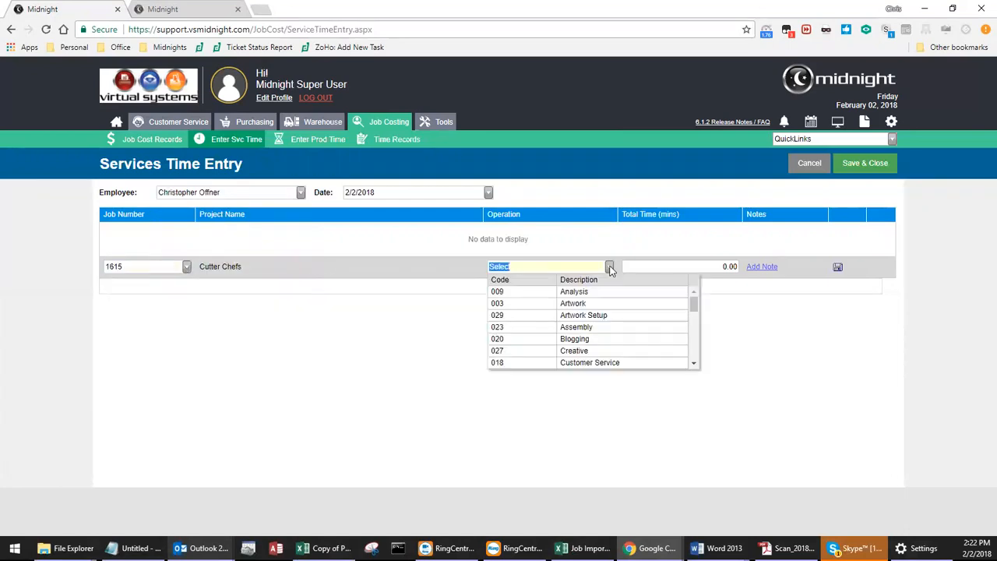
click(598, 319)
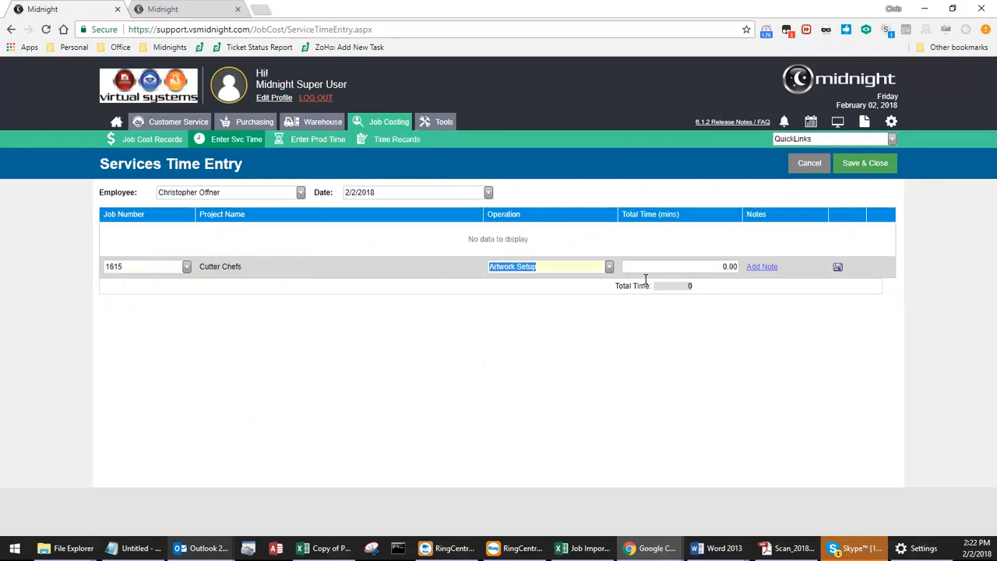
key(Tab)
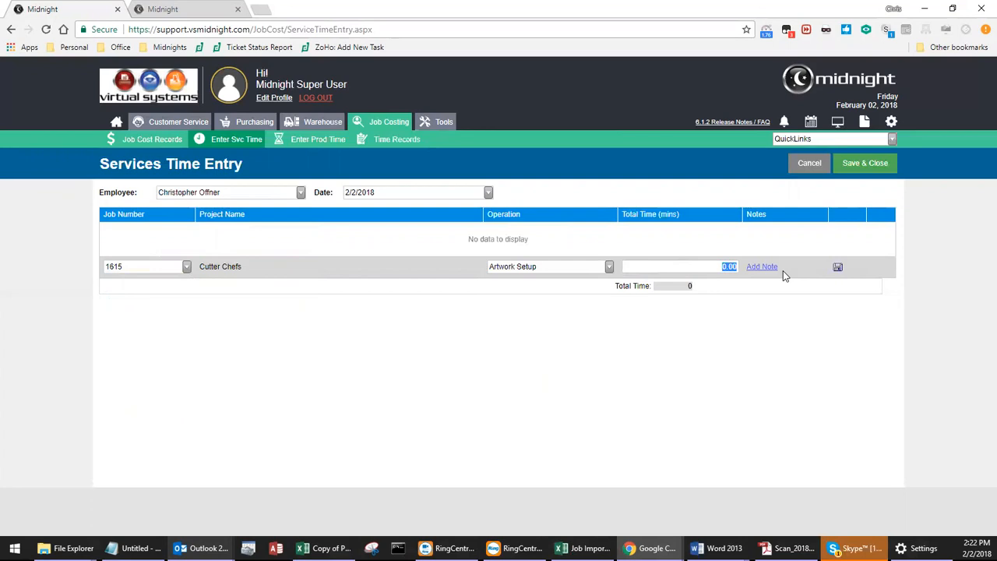
text(60)
click(837, 268)
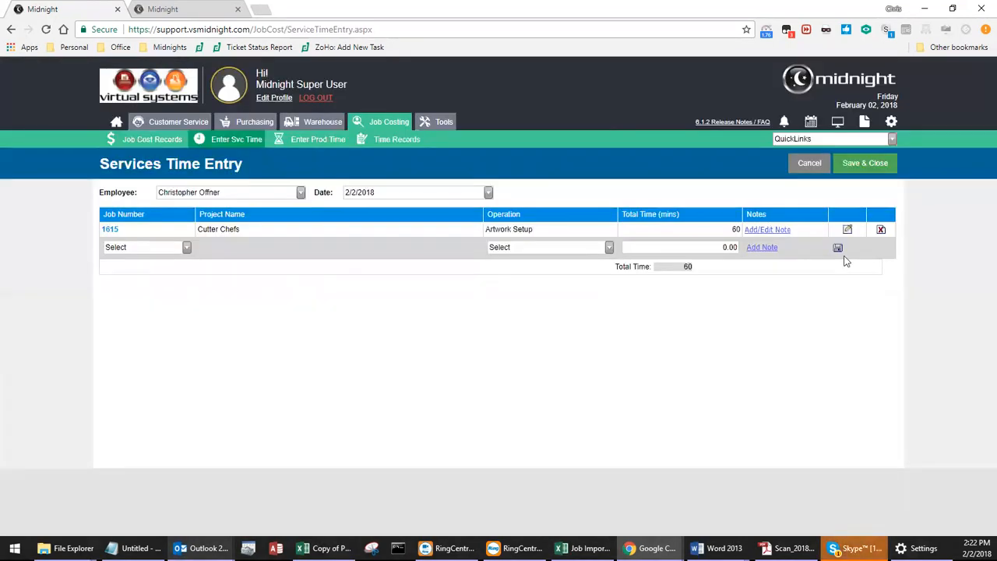
click(859, 165)
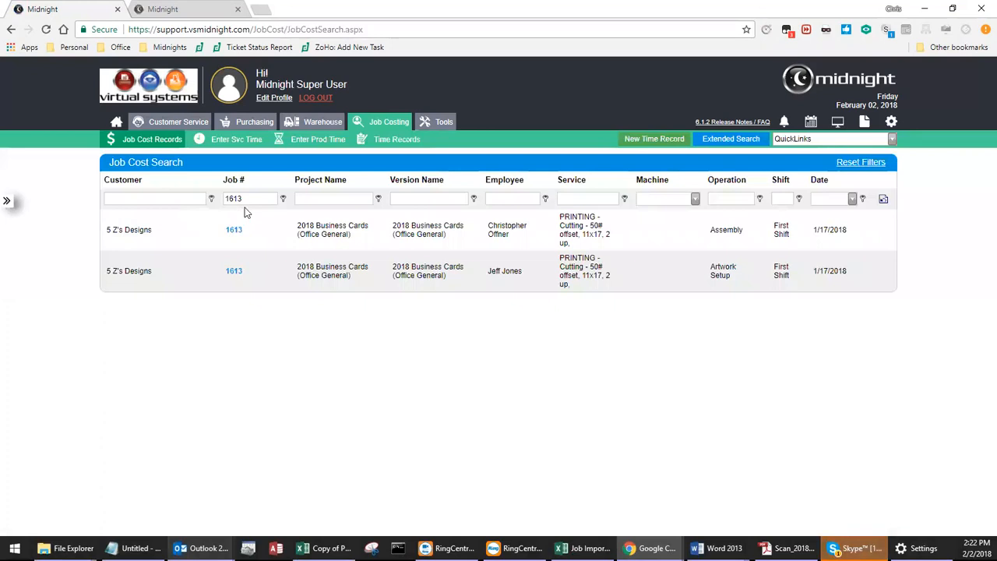
click(883, 200)
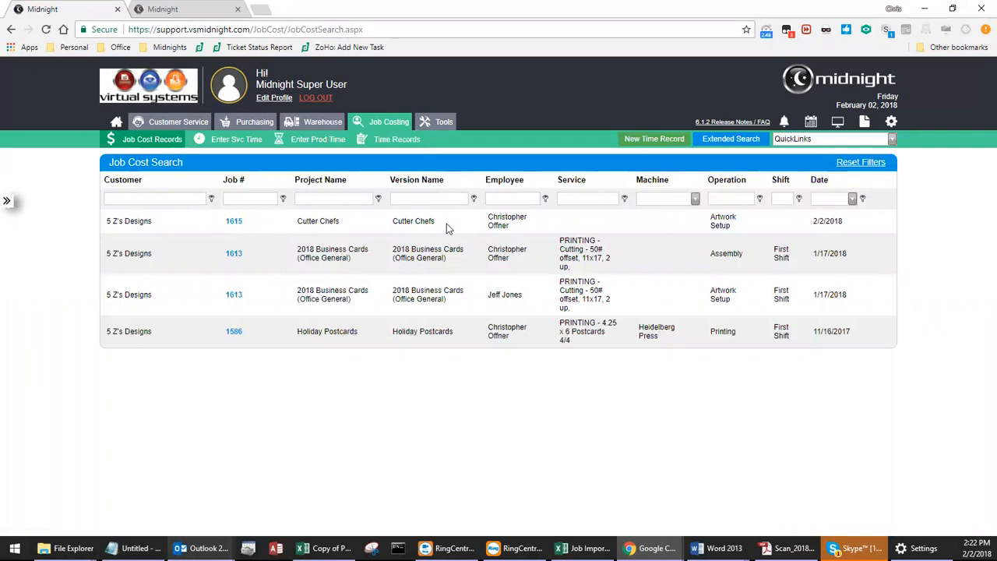
Start a production time entry for the employee on job 1615 with the Foreign Mail Prep (ea) (Hours) service.
click(293, 144)
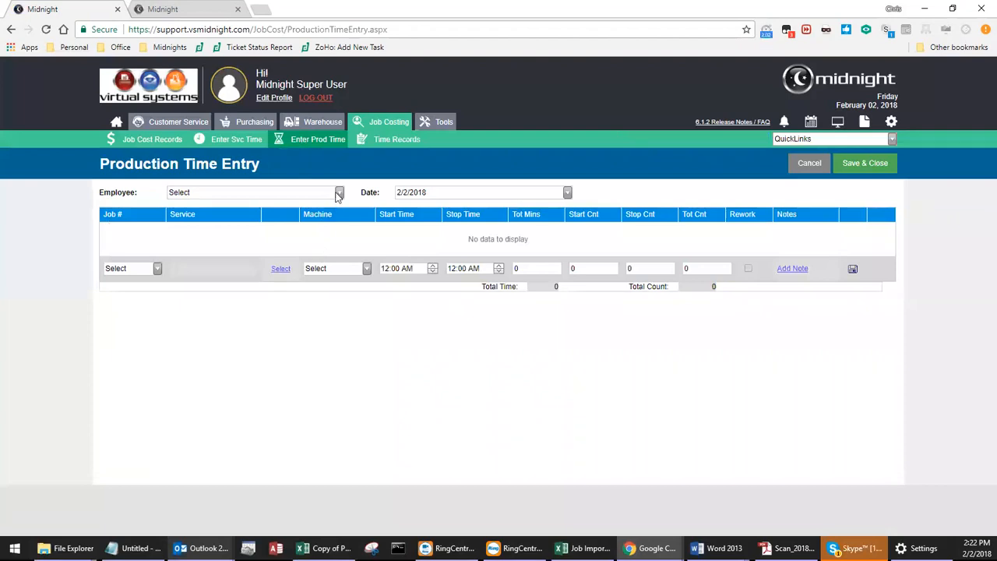
click(339, 195)
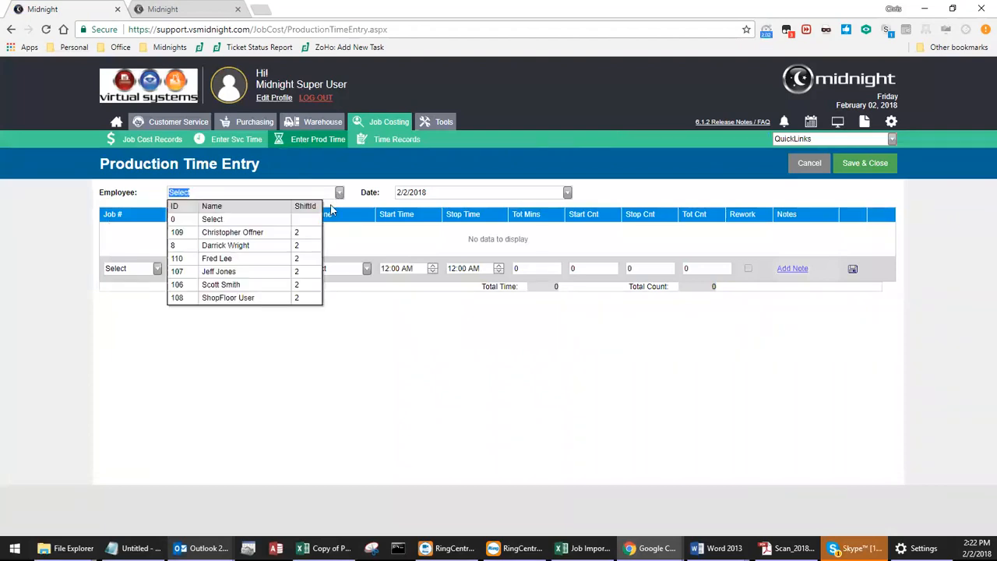
click(262, 241)
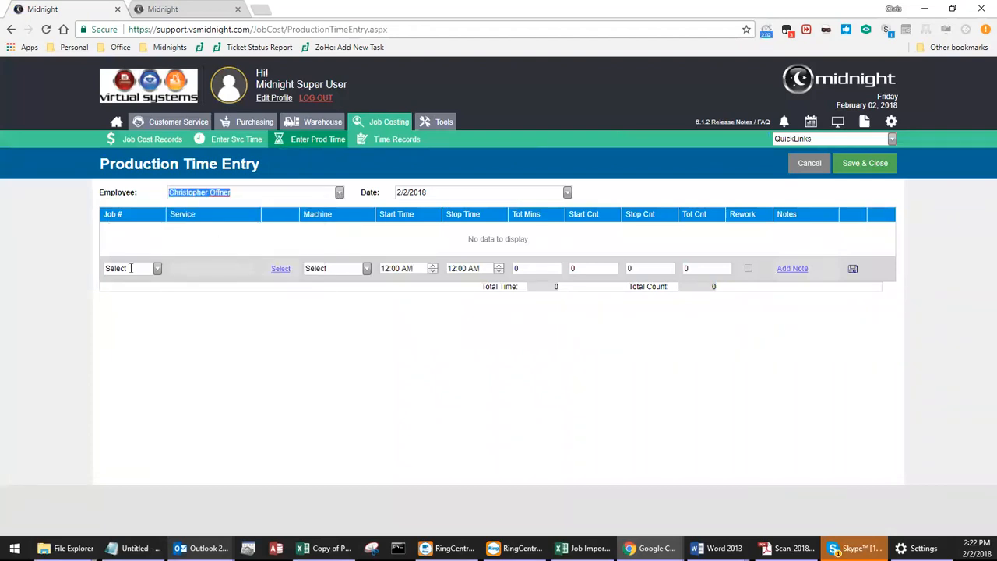
click(157, 268)
click(162, 299)
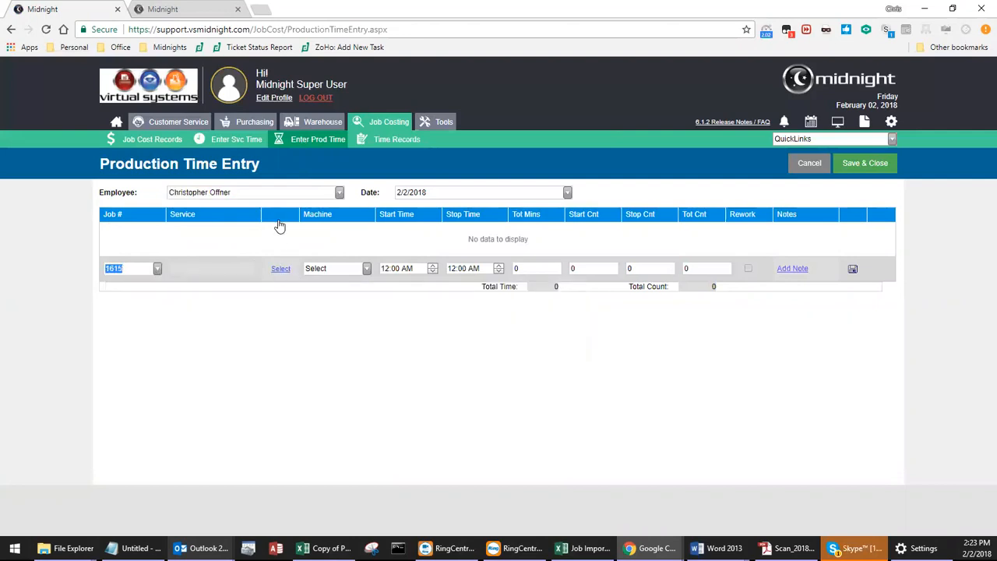
click(280, 268)
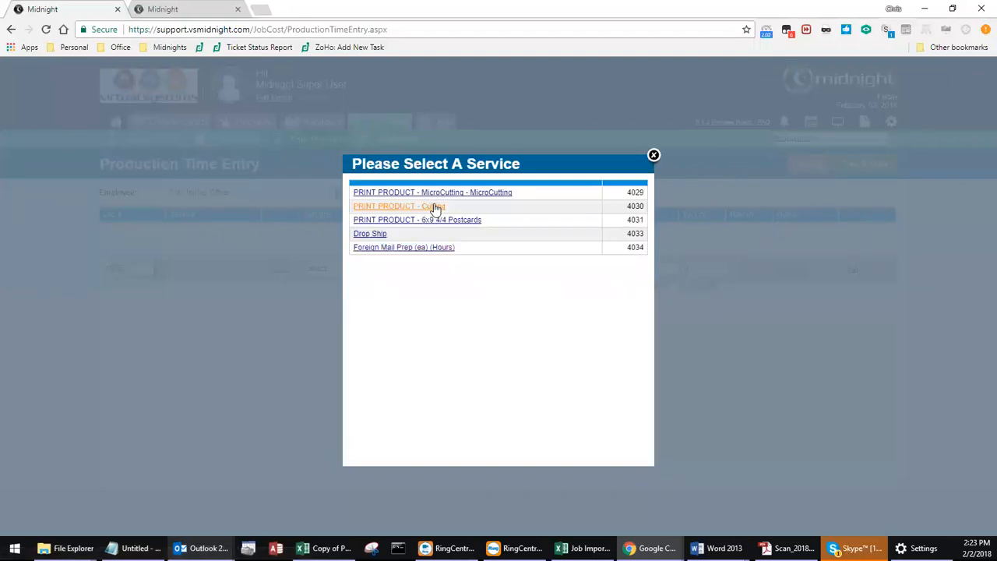
click(434, 247)
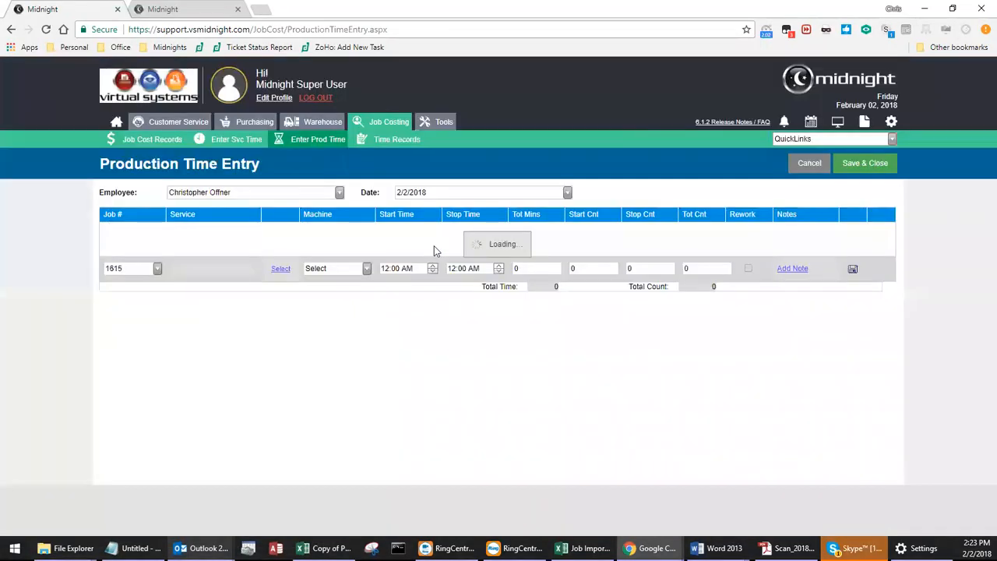
Examine the machine choices for the production time line without selecting one.
click(369, 271)
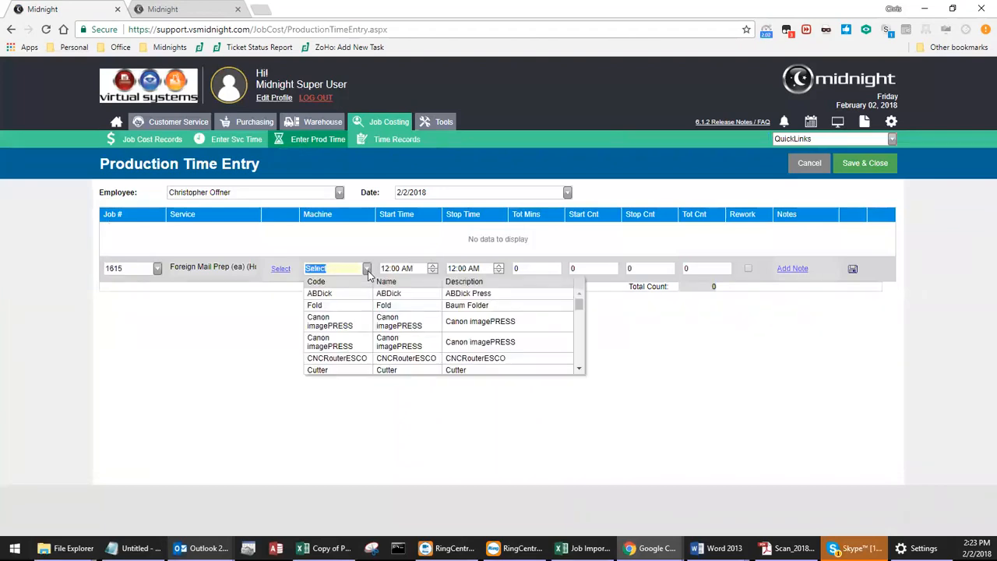
click(365, 270)
click(364, 271)
drag(581, 307, 581, 340)
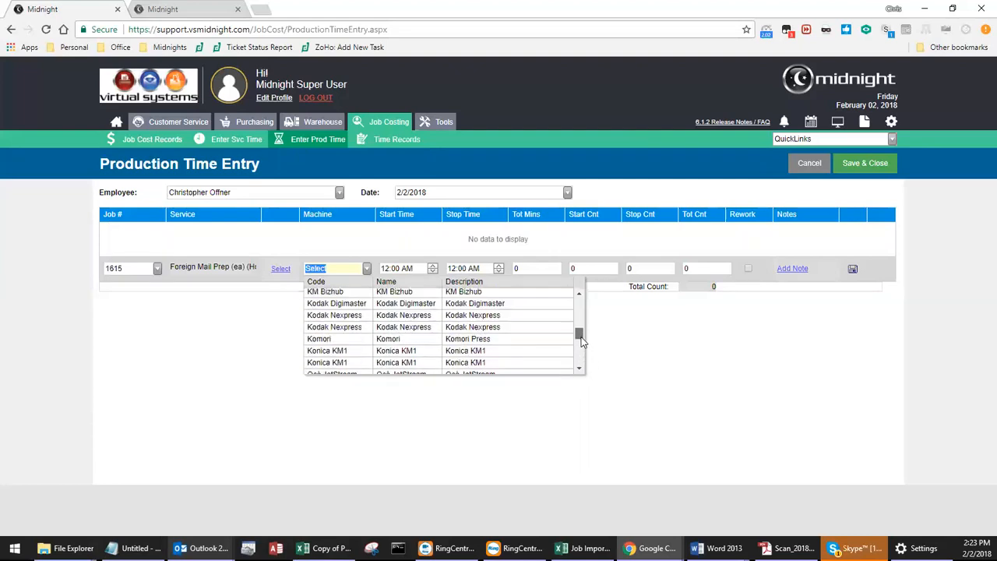
click(643, 374)
Enter 65 total minutes, start count 1, stop count 1000 and total count 1000, then save the production time entry.
drag(552, 267, 487, 270)
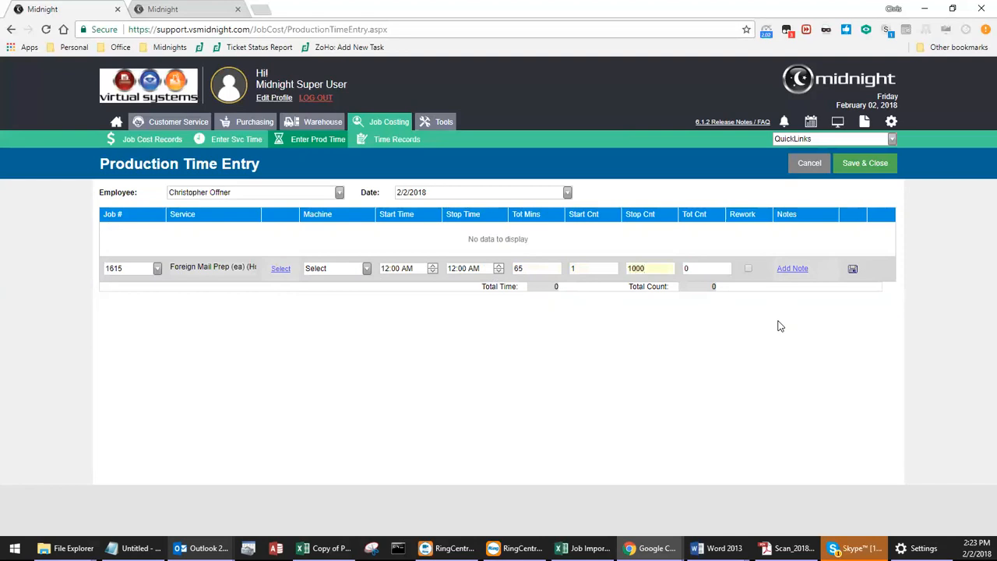
key(Tab)
text(1000)
click(853, 270)
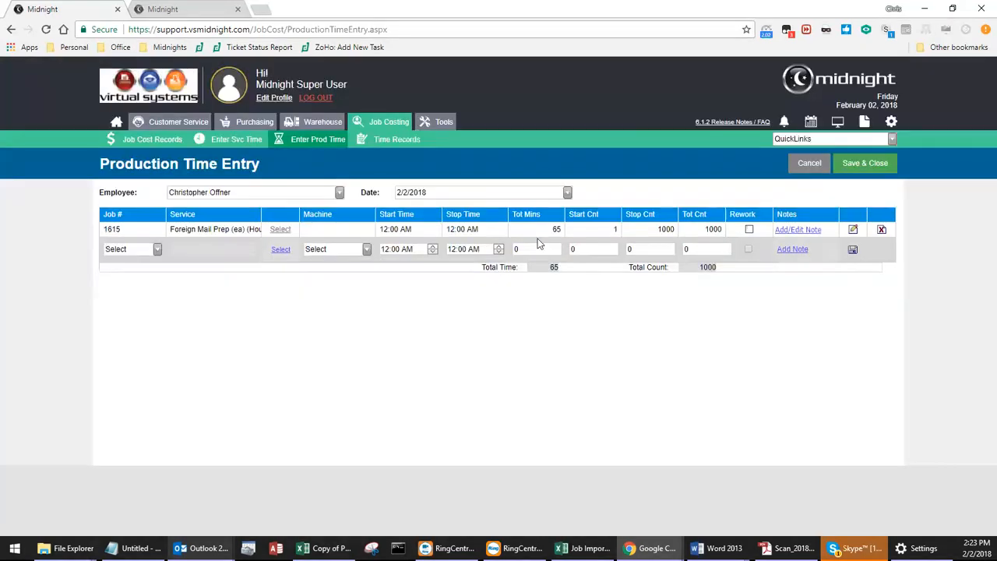
click(863, 166)
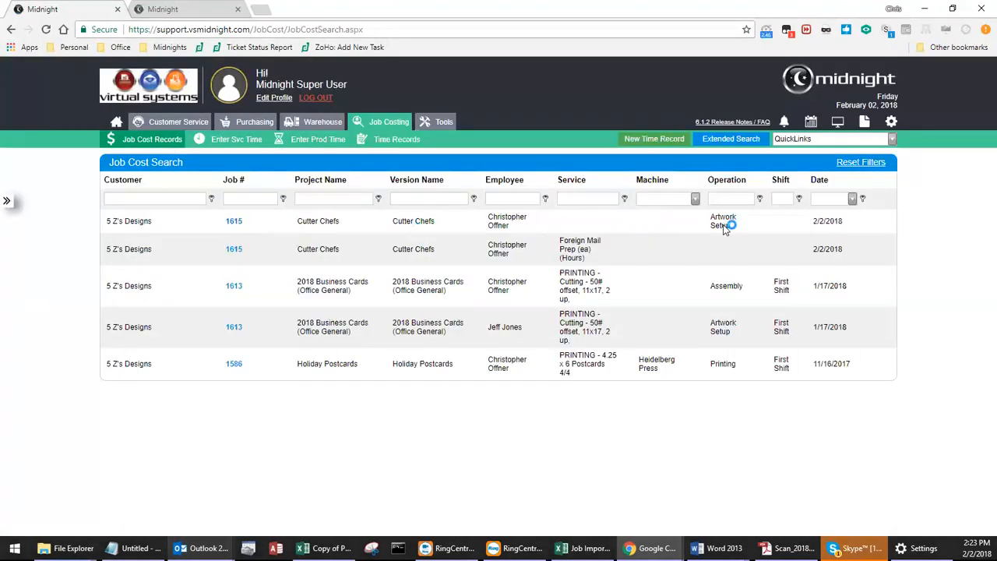
Review the operation of the new job cost record, the time records list and the job cost records list.
drag(732, 226, 712, 218)
click(375, 145)
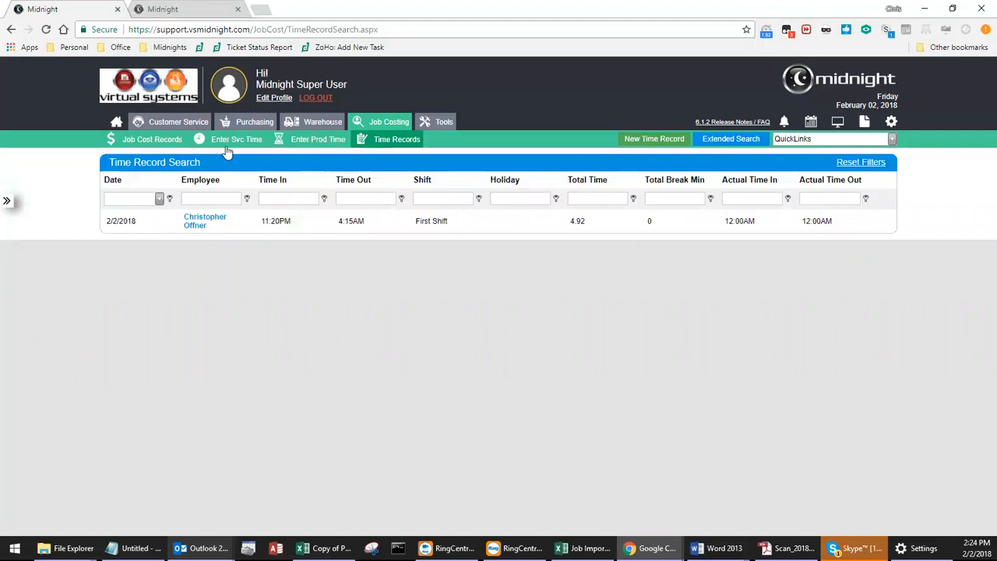
click(145, 148)
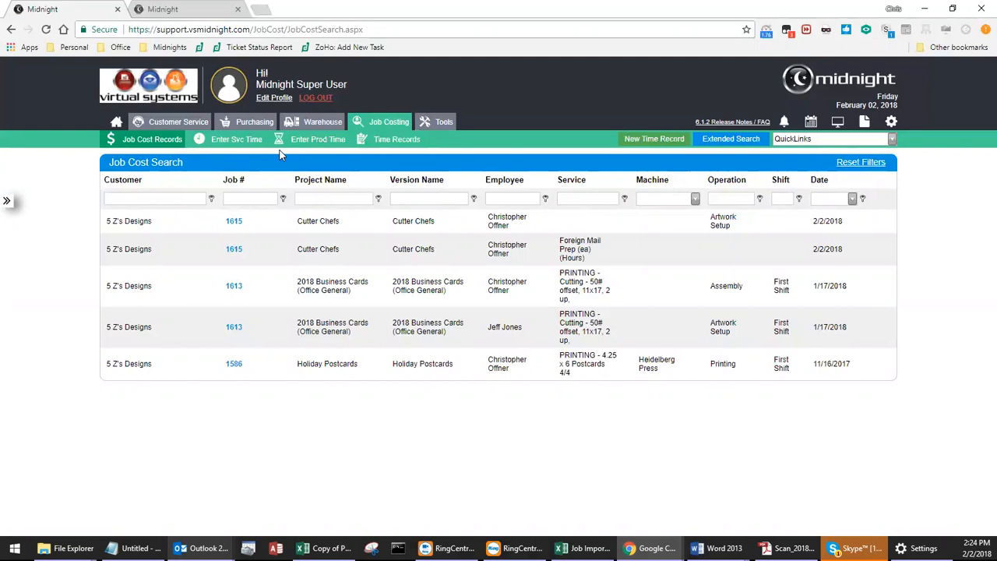
From the job board, submit service time for the Cutter Chefs Drop Ship task: select the first employee, Assembly operation and 44 total minutes.
click(811, 121)
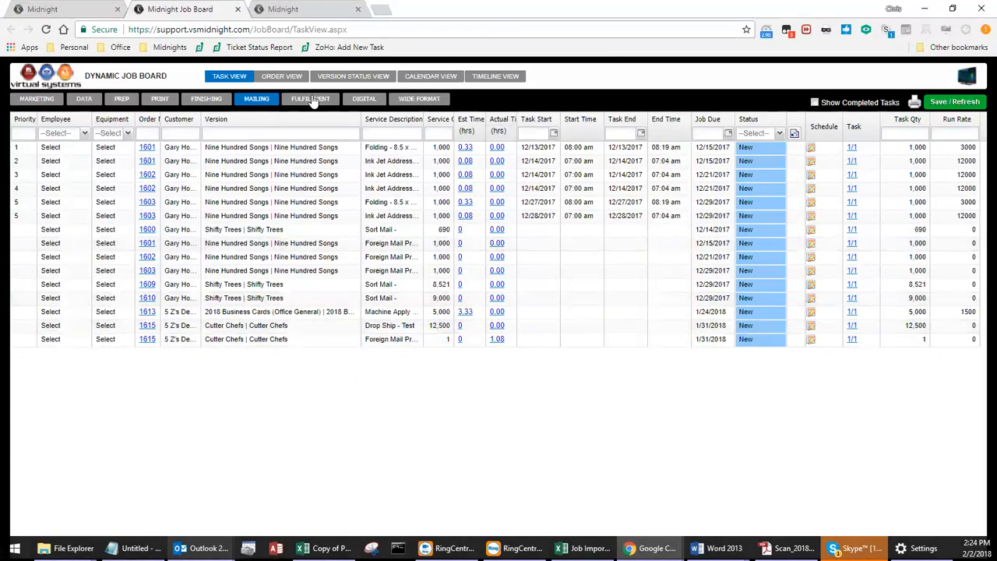
click(497, 326)
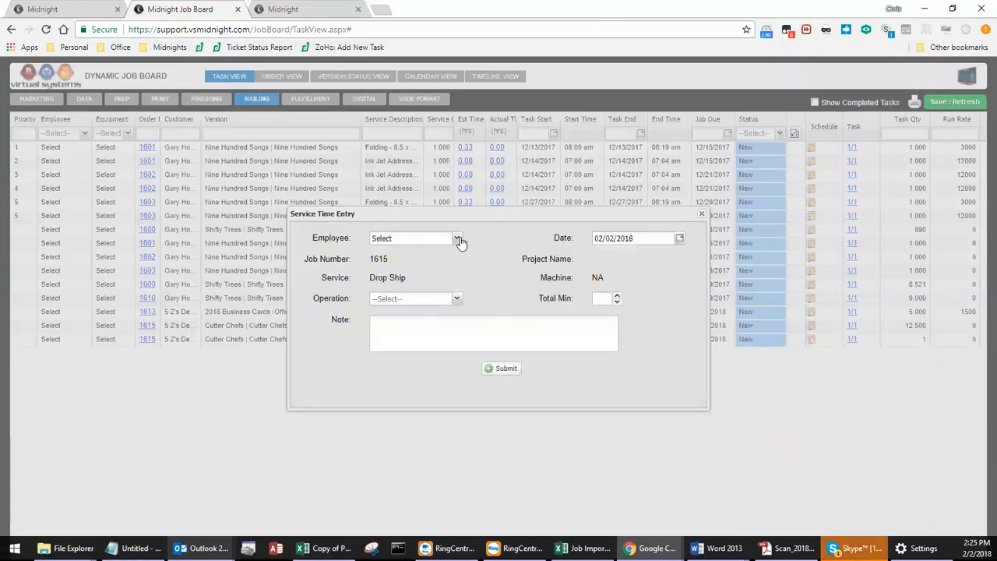
click(457, 238)
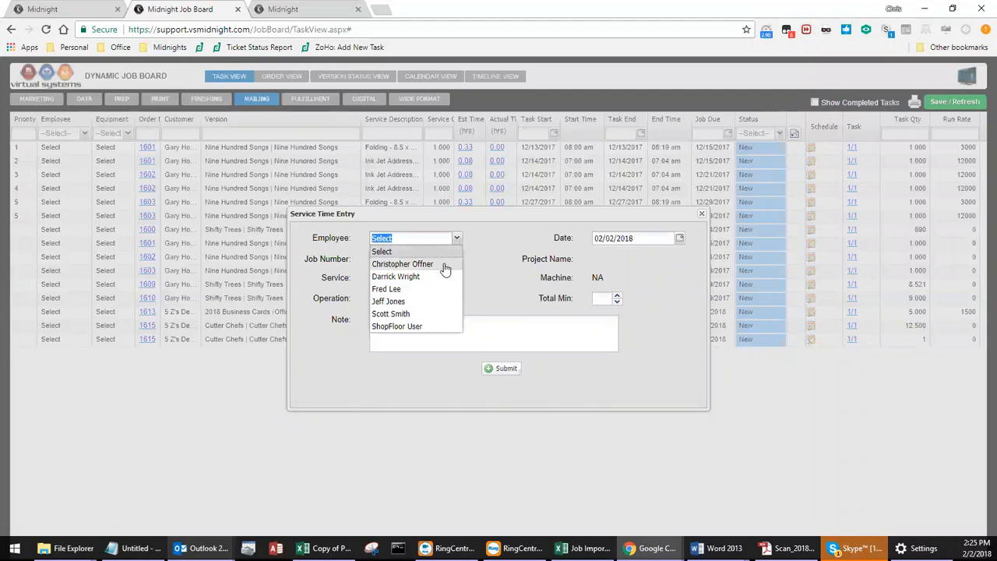
click(443, 264)
click(456, 300)
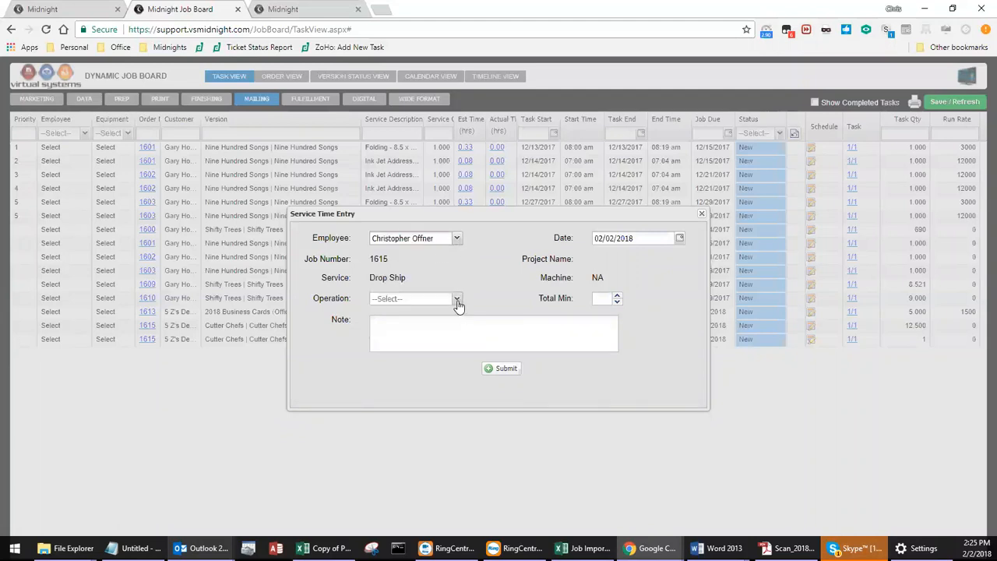
drag(456, 334, 458, 356)
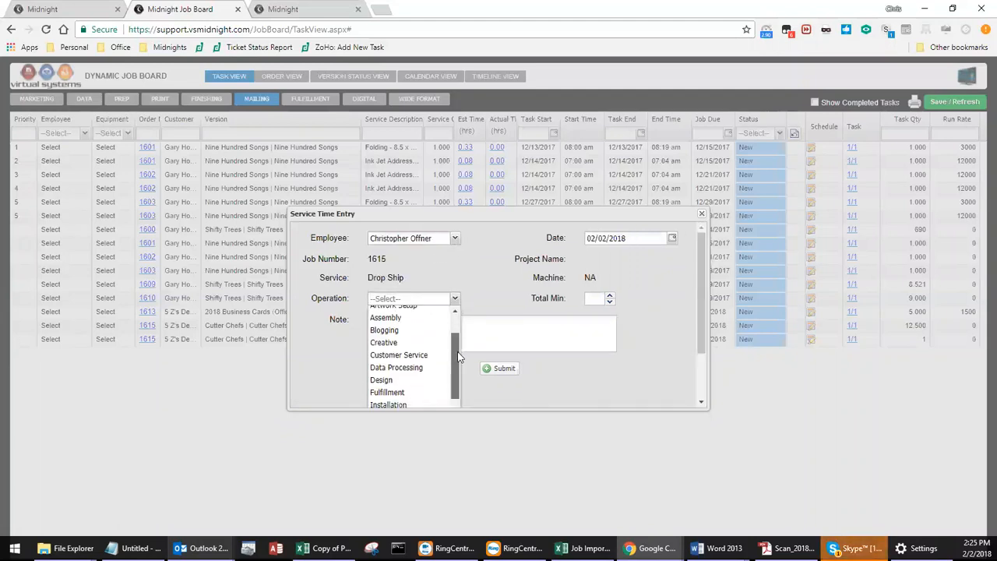
click(414, 318)
click(593, 301)
text(44)
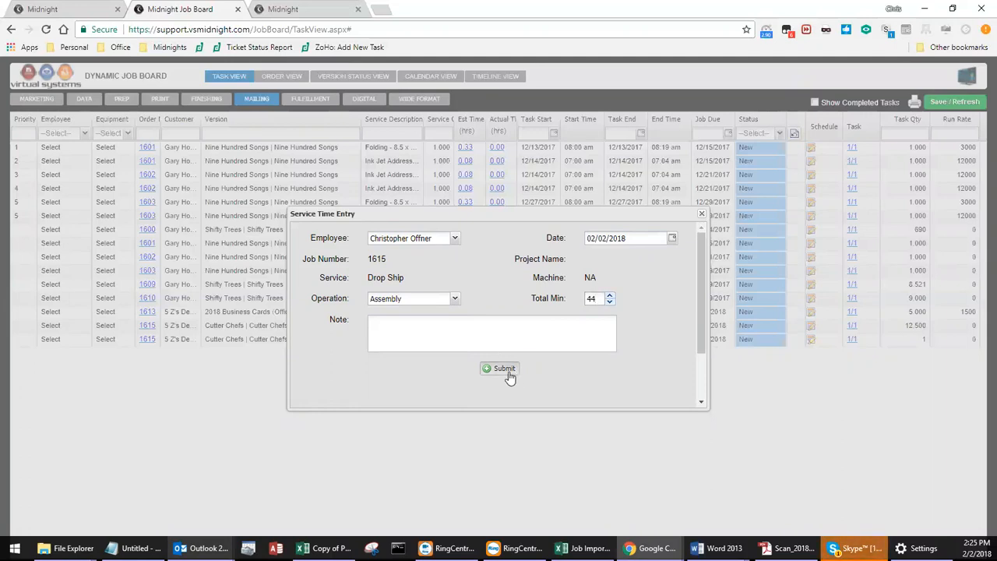
click(498, 369)
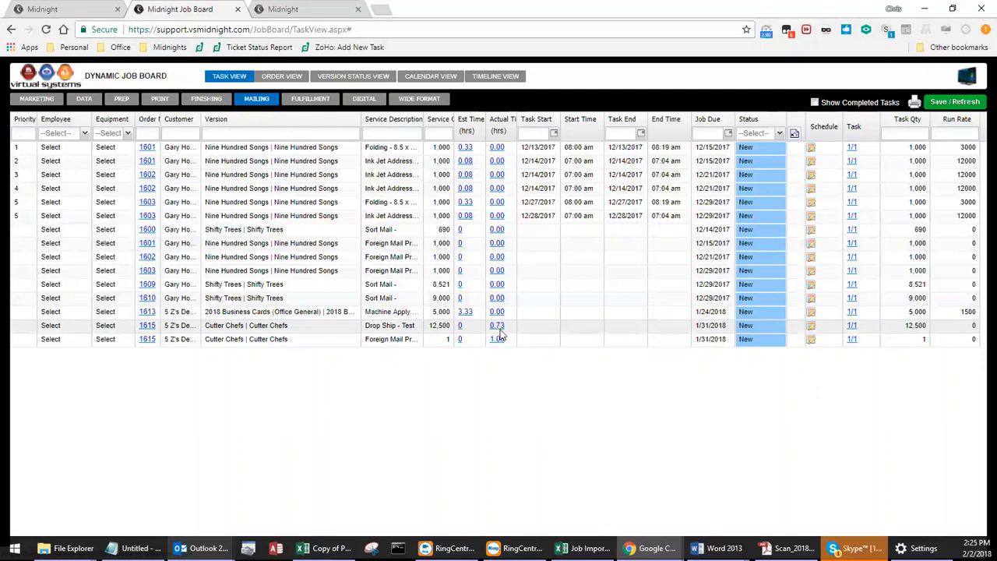
Review the new Drop Ship entry in the job cost records, open its details, then save and close it.
click(68, 11)
click(148, 140)
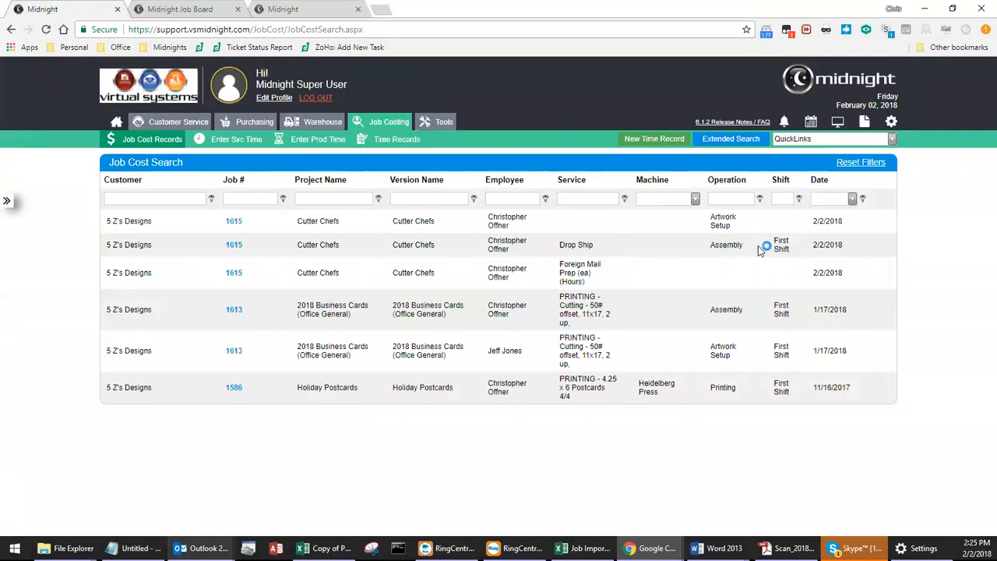
drag(853, 247, 111, 247)
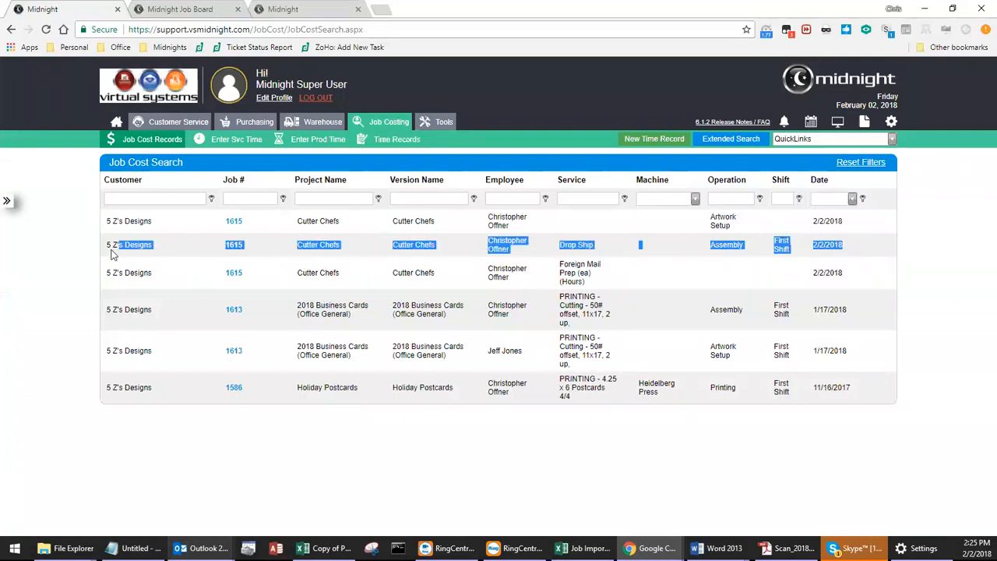
click(239, 247)
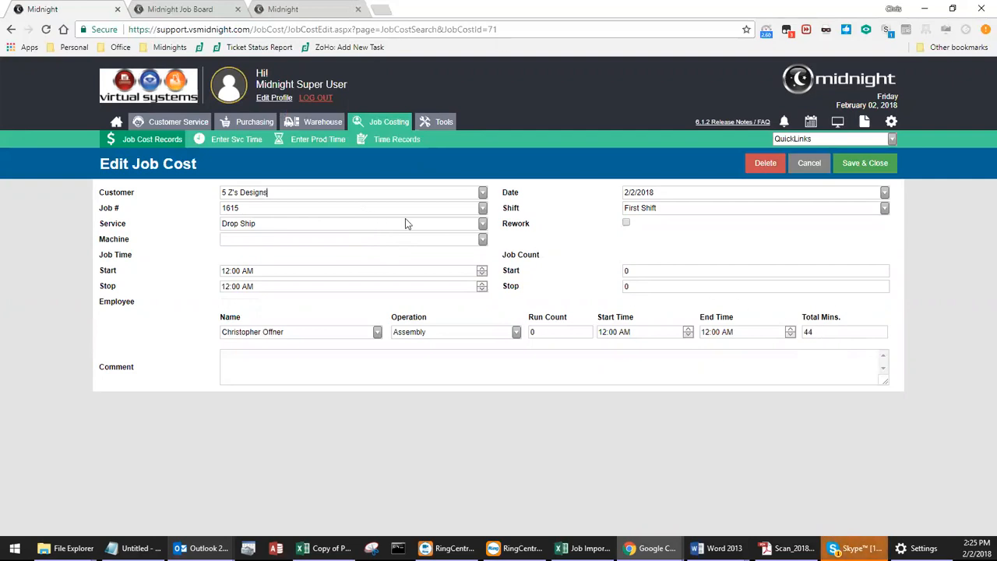
click(866, 164)
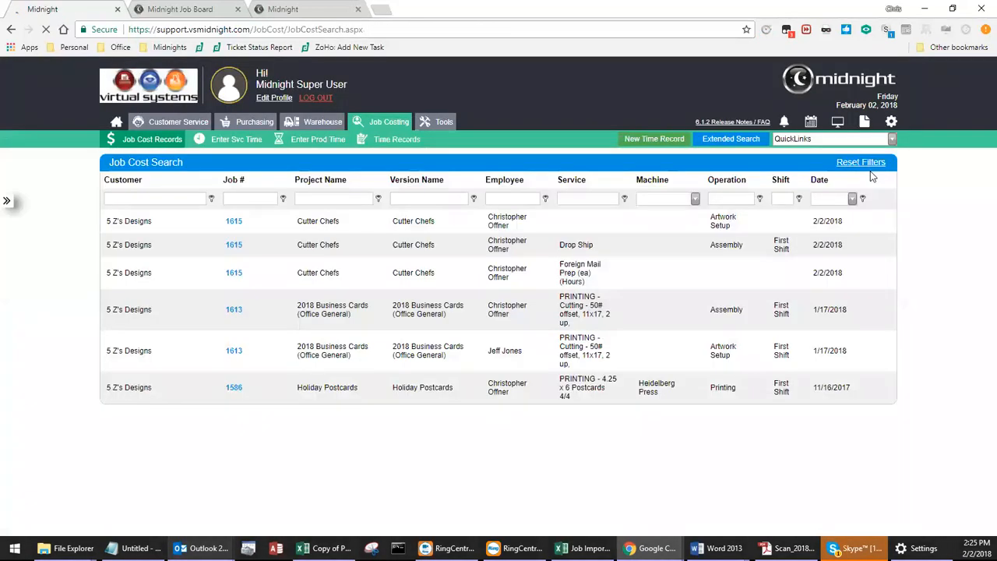
Submit a second service time entry on the job board's Drop Ship task for another employee, with Maintenance operation and 76 total minutes.
click(187, 11)
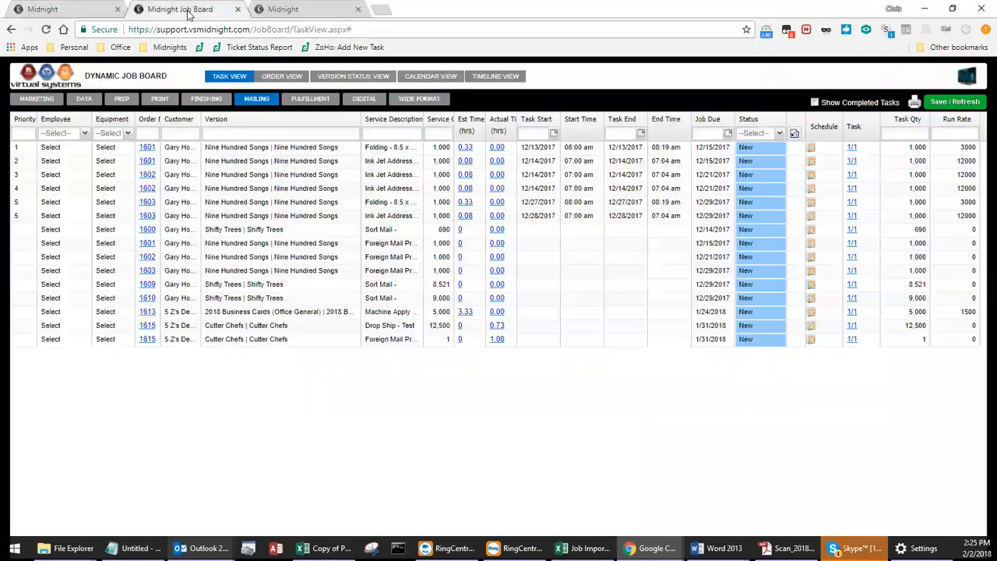
click(499, 326)
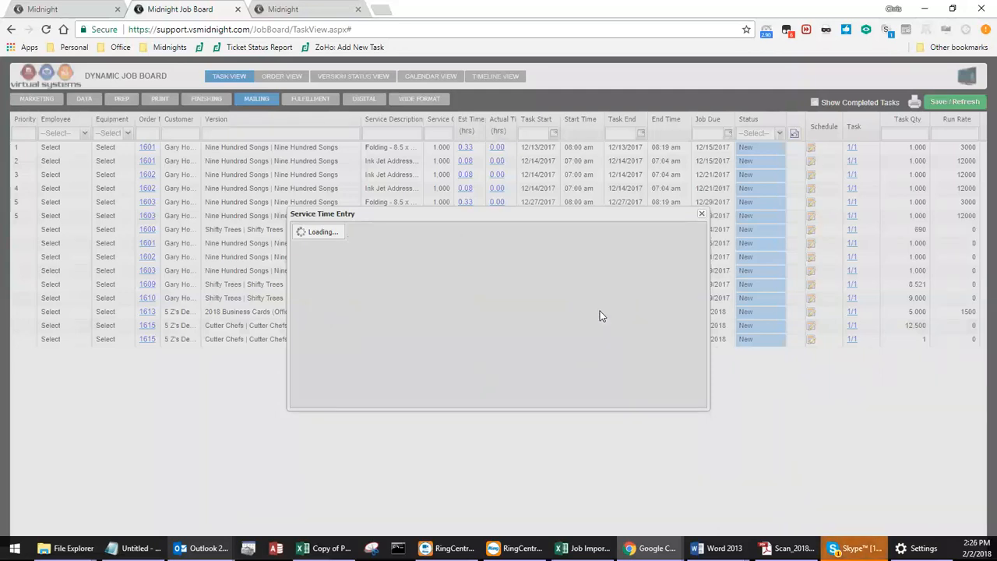
click(457, 247)
click(442, 270)
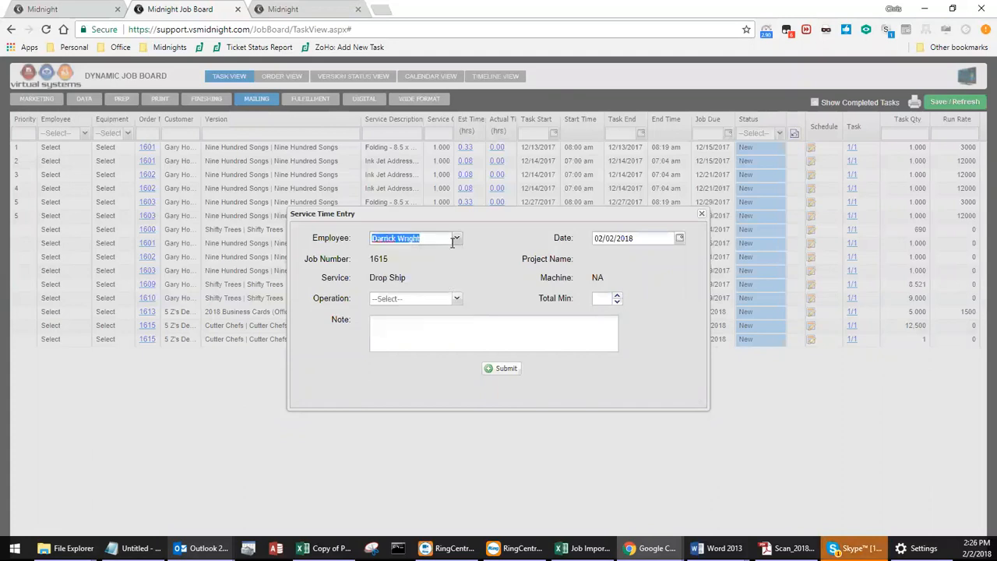
click(456, 298)
scroll(452, 380, down, 5)
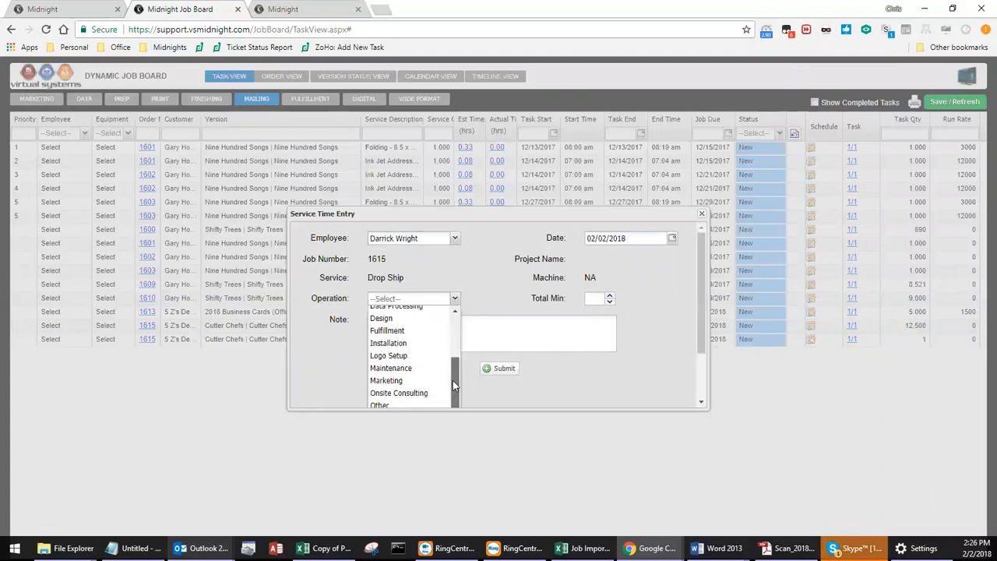
click(433, 371)
click(595, 301)
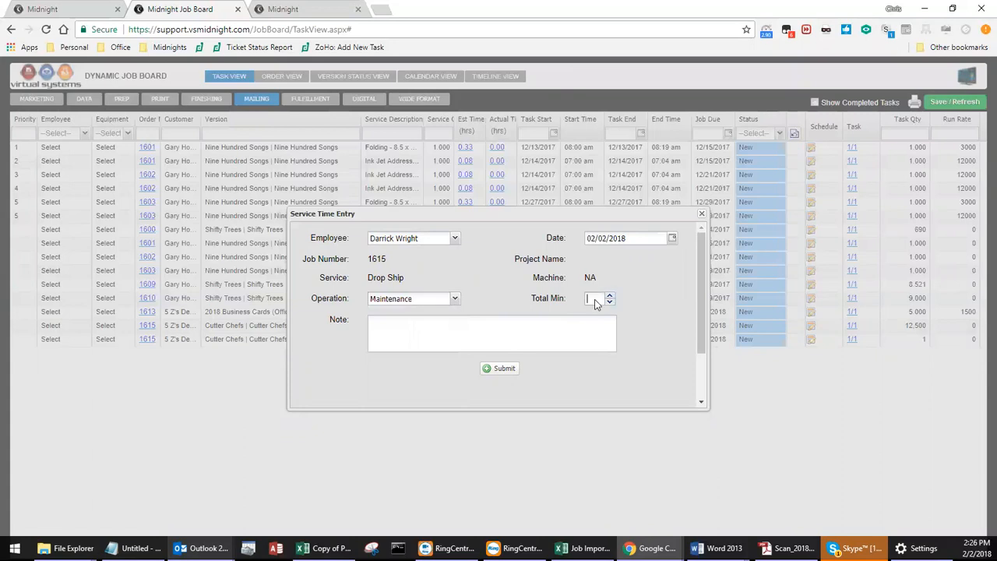
text(76)
click(510, 370)
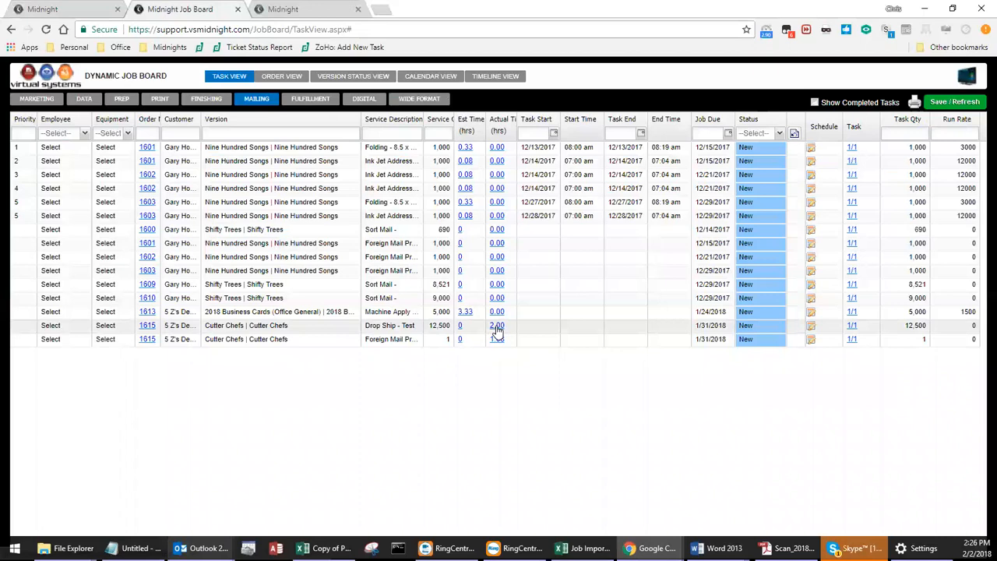
Refresh the job cost records list and check the employee on the new Maintenance entry.
click(84, 11)
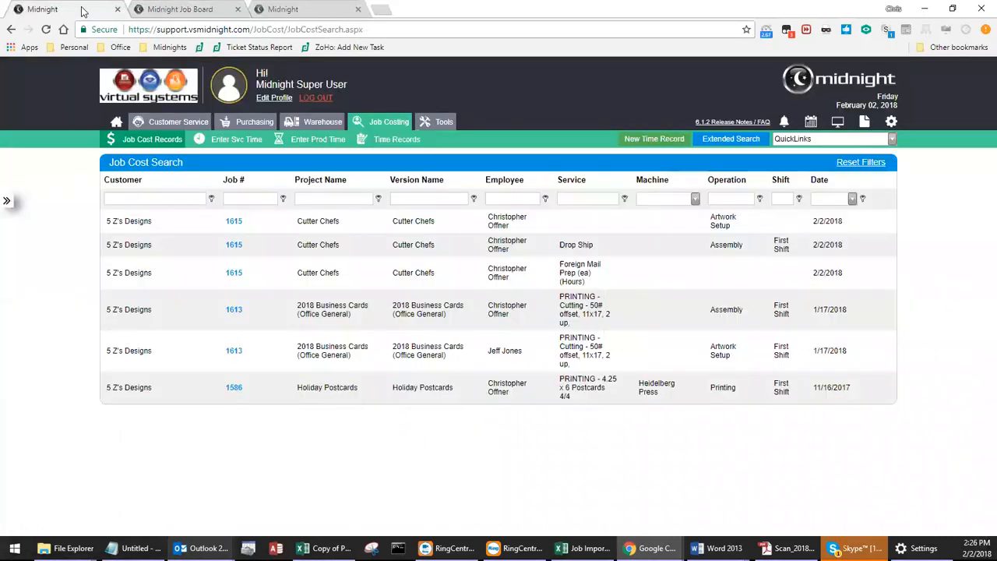
click(46, 30)
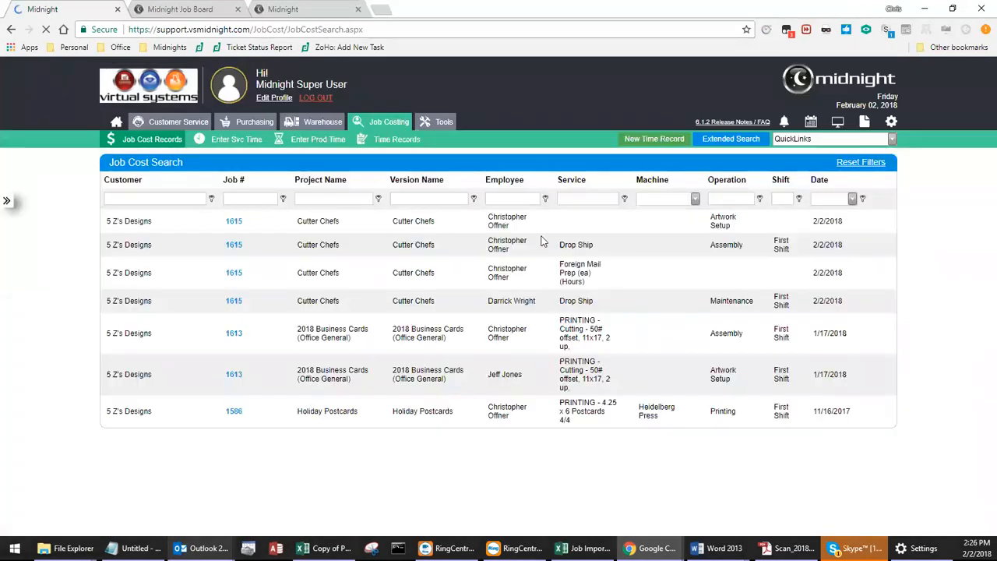
drag(537, 300, 492, 306)
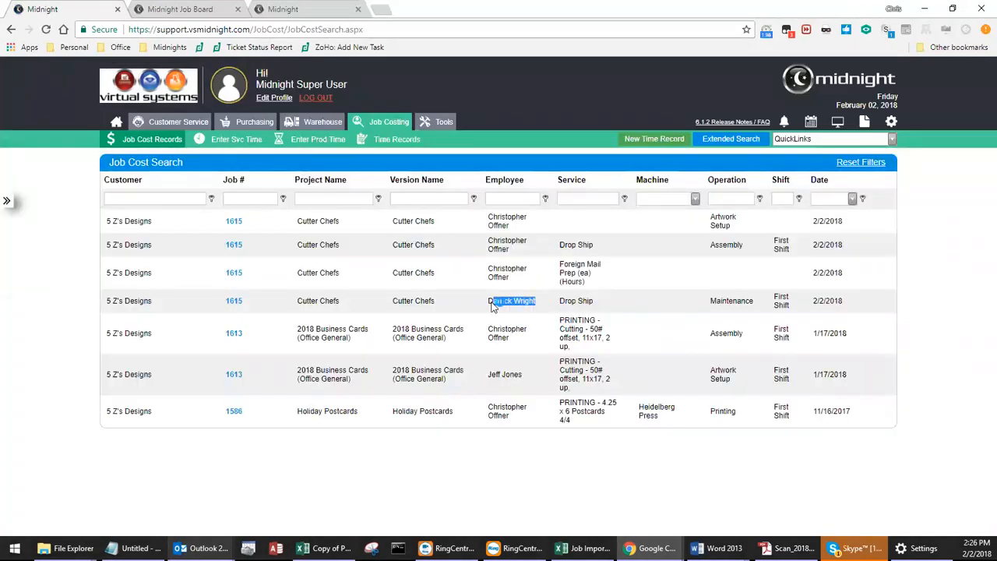
click(514, 309)
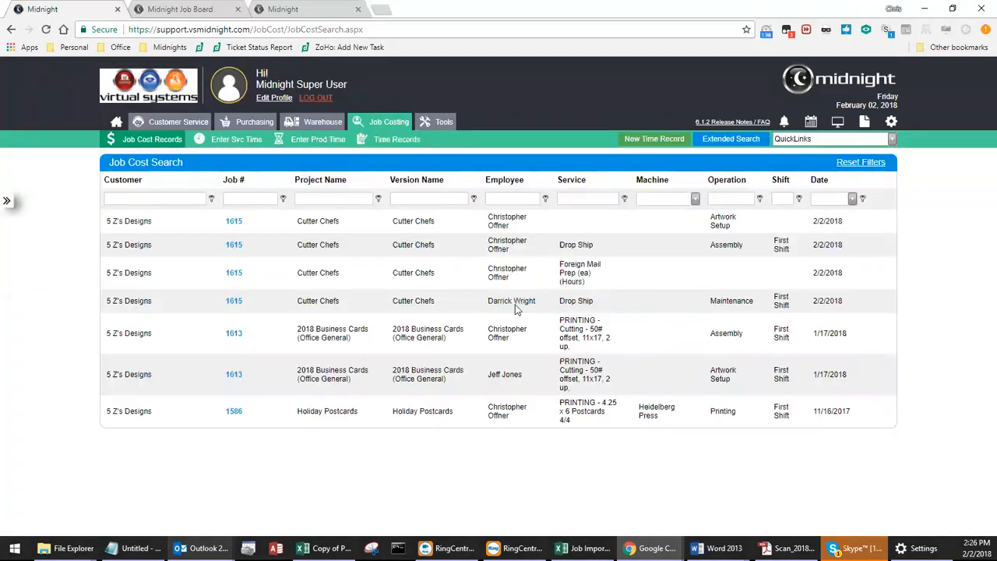
On the job board, set the Cutter Chefs Drop Ship task's status to Completed, save the board and show completed tasks.
click(216, 8)
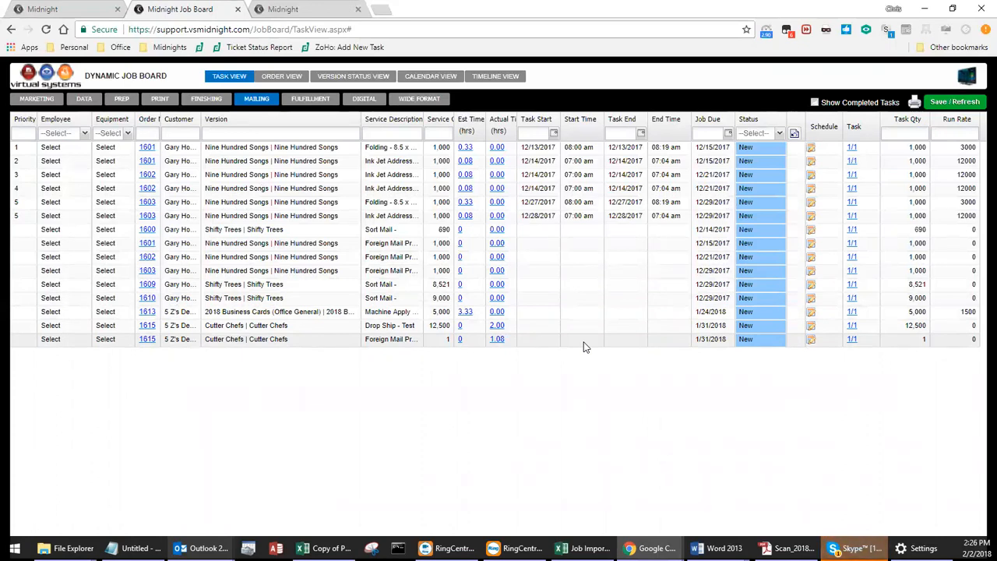
click(781, 329)
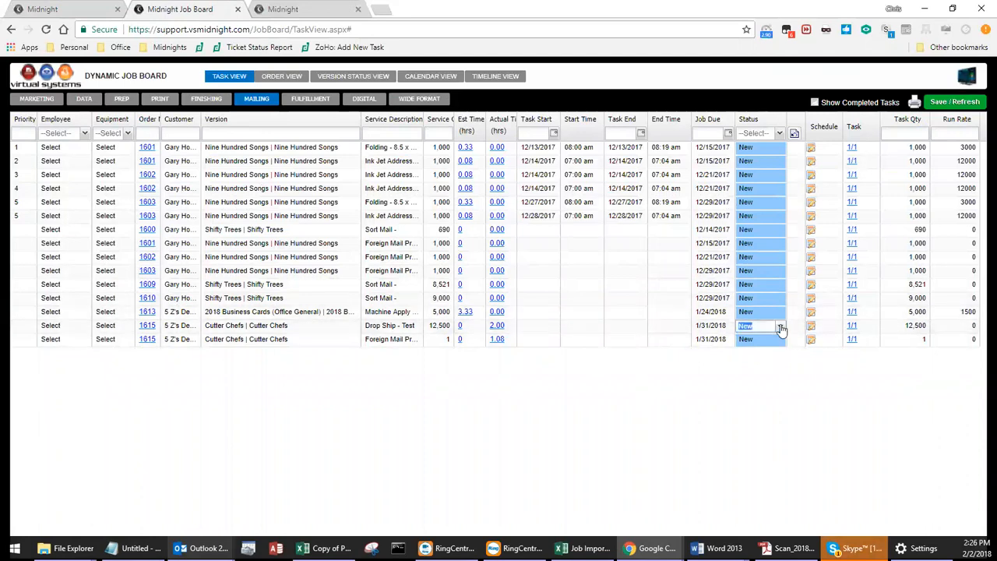
click(780, 327)
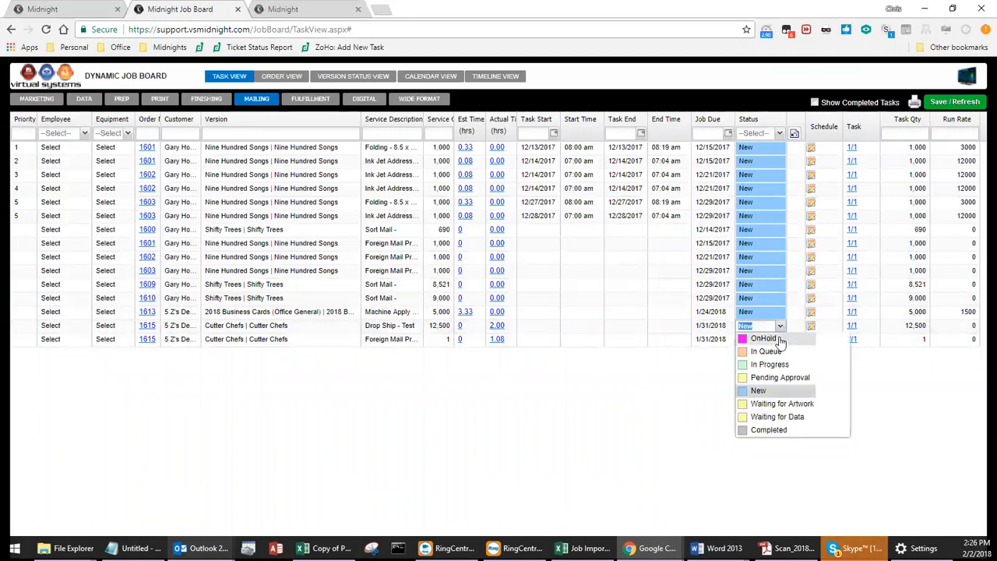
click(762, 430)
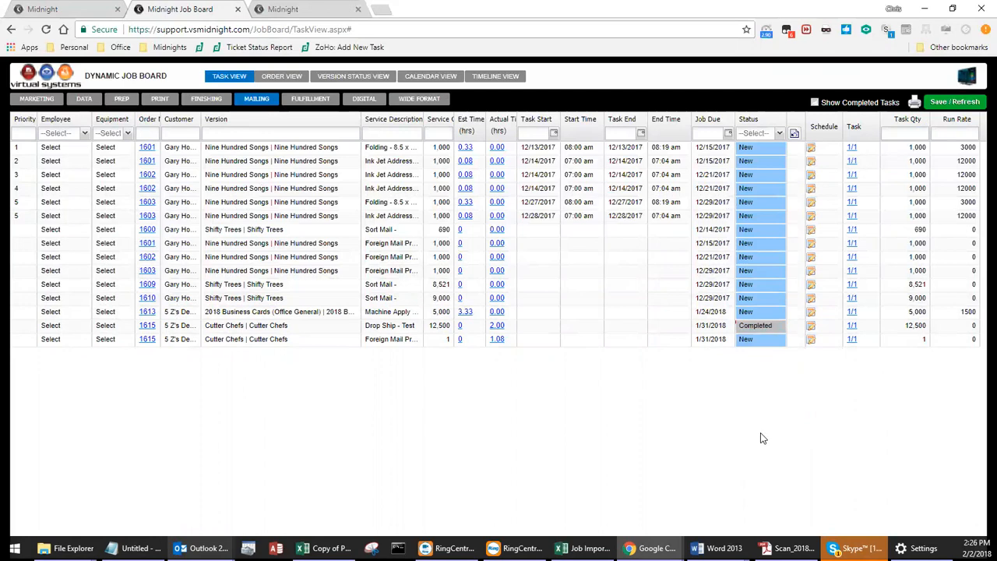
click(956, 102)
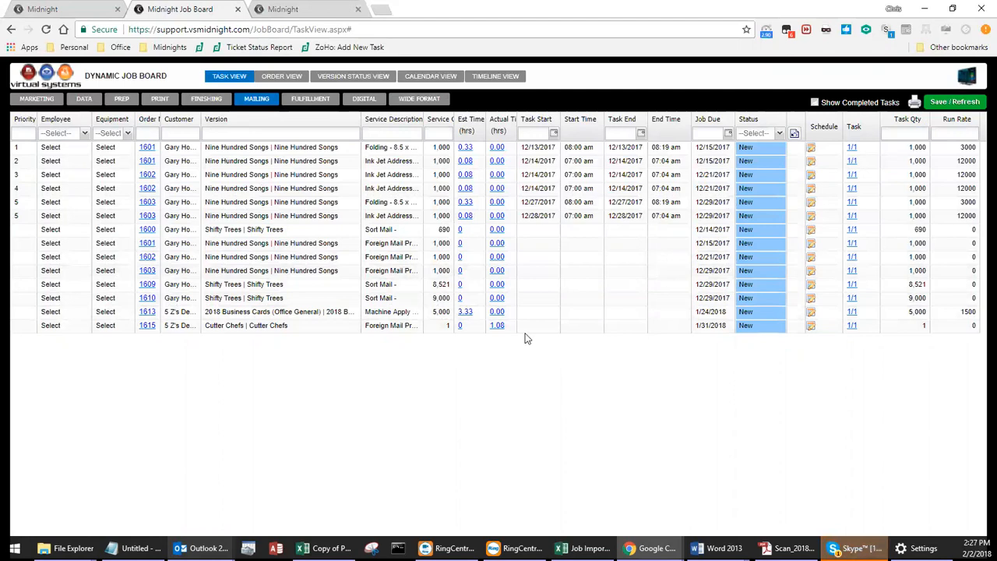
click(813, 102)
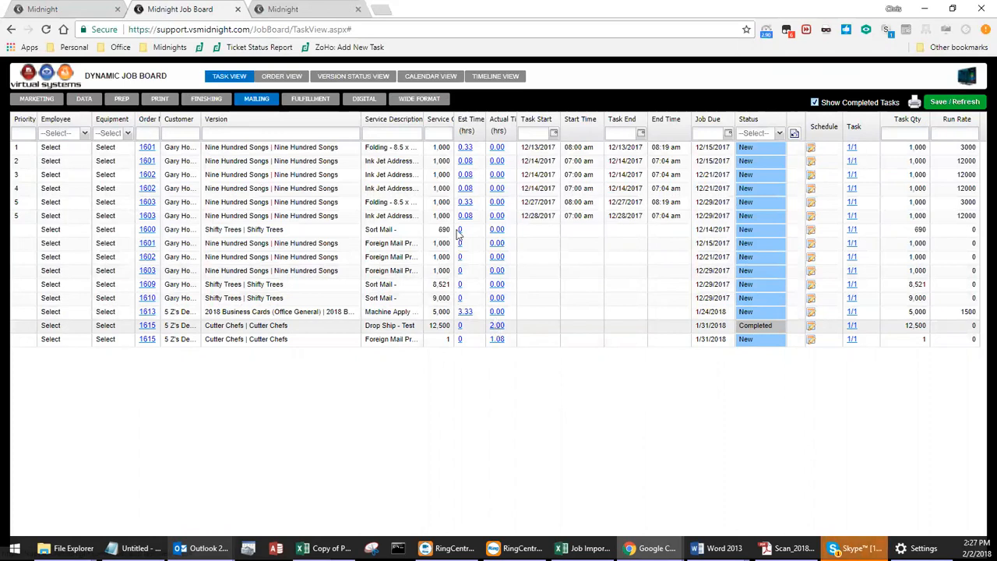
Open the shop floor data collection site, shopfloorsupport.vsmidnight.com, in a new browser tab.
click(384, 14)
text(shopfloor)
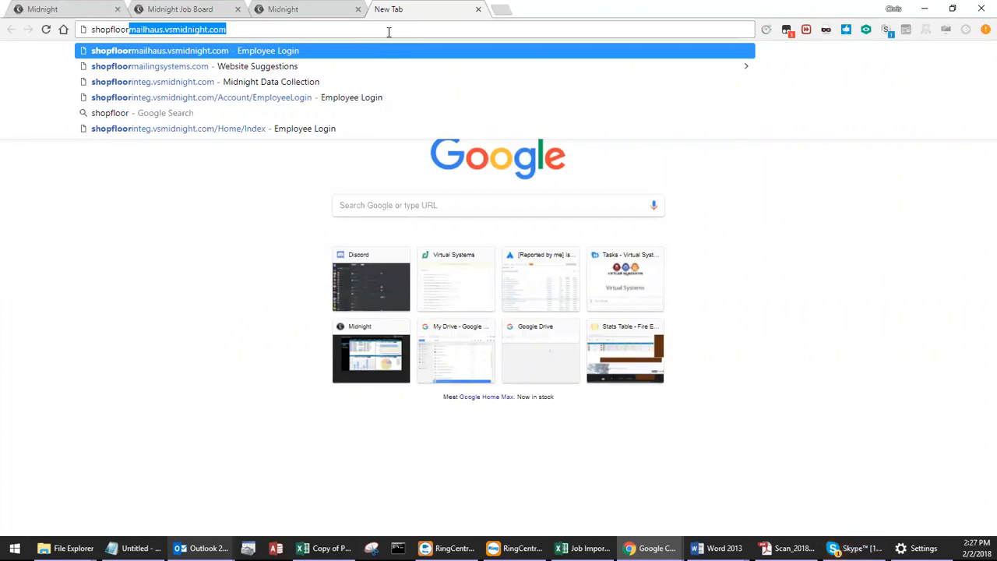
text(support.vsmidnight.com)
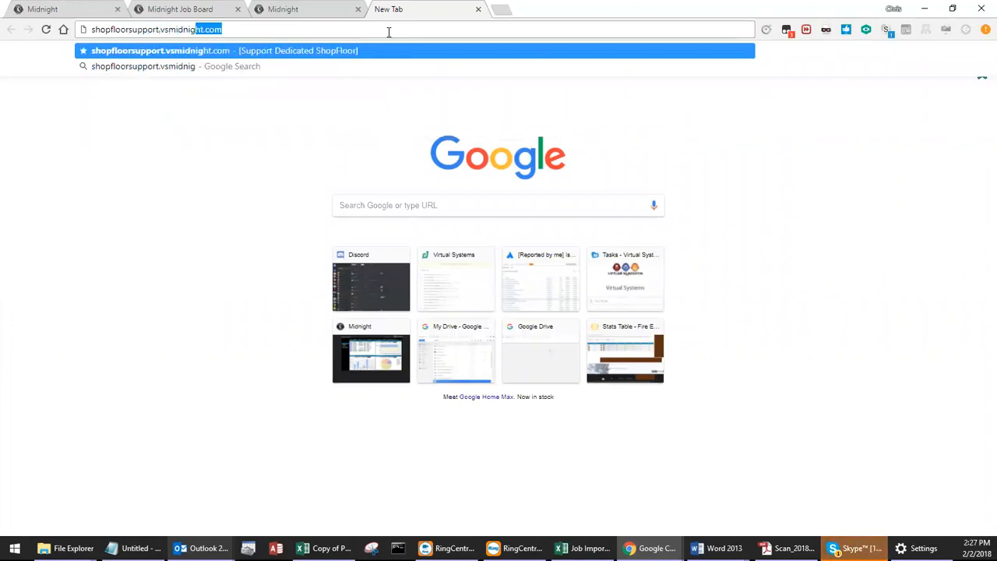
key(Return)
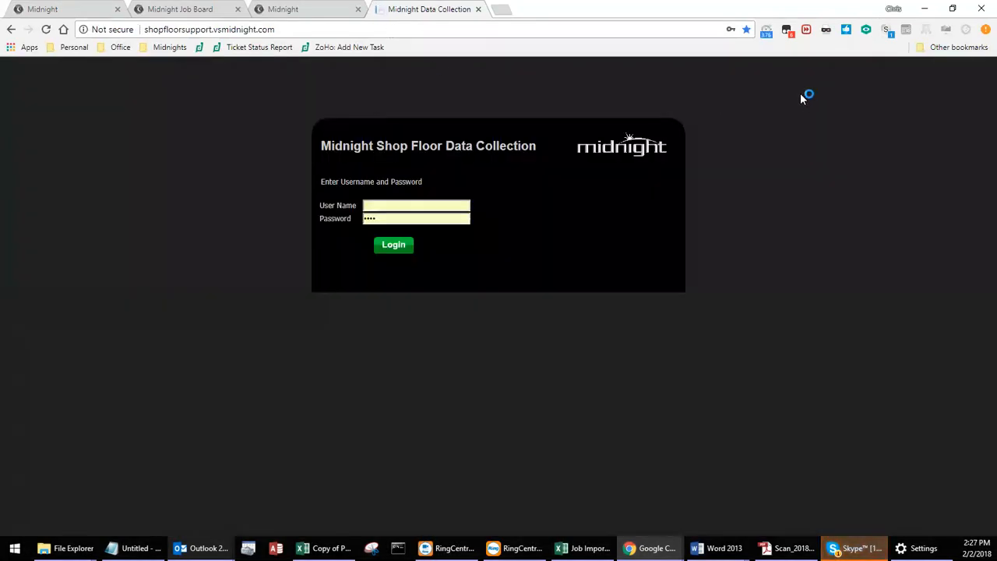
Switch the browser's user agent to iOS iPad for the shop floor login page.
click(827, 35)
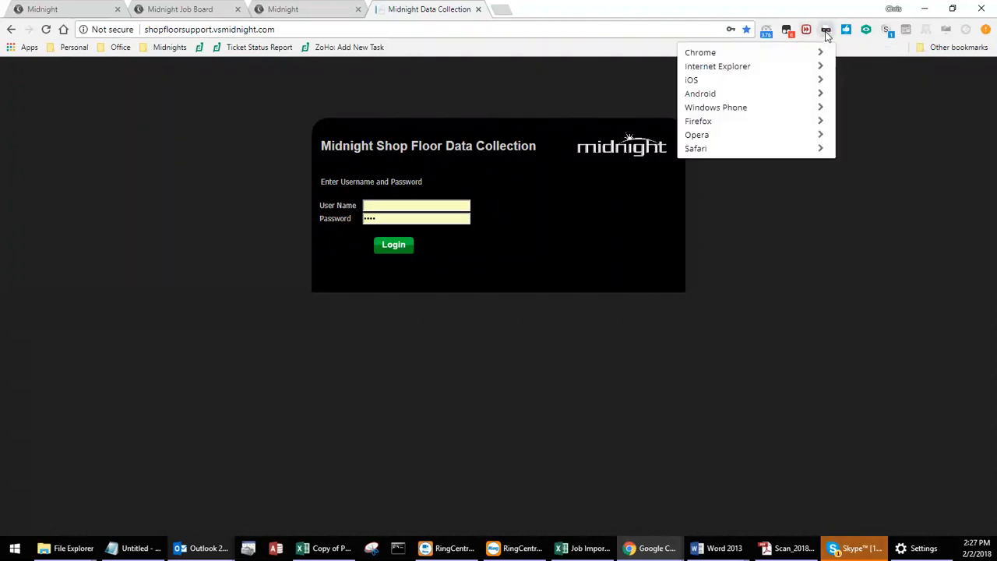
click(703, 81)
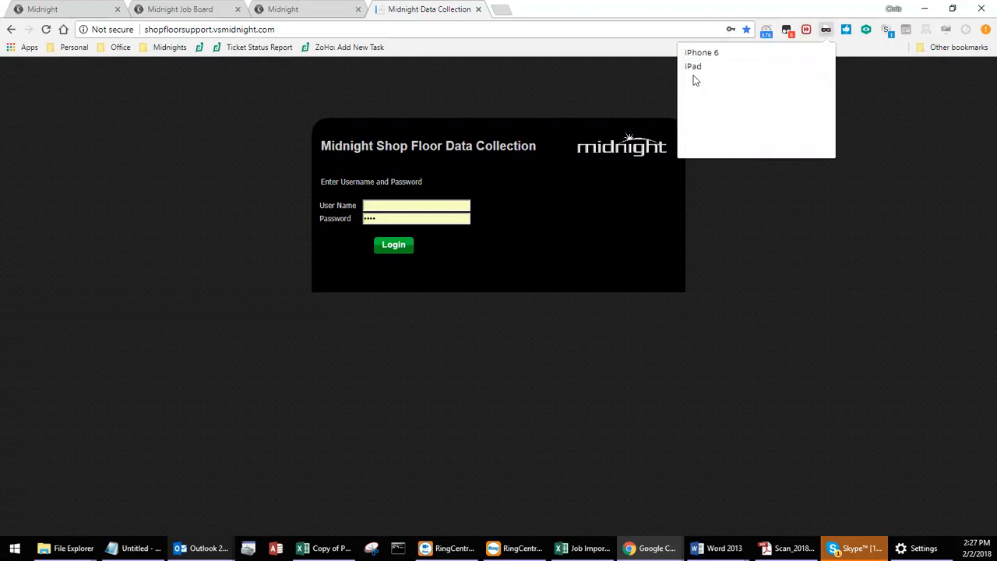
click(688, 69)
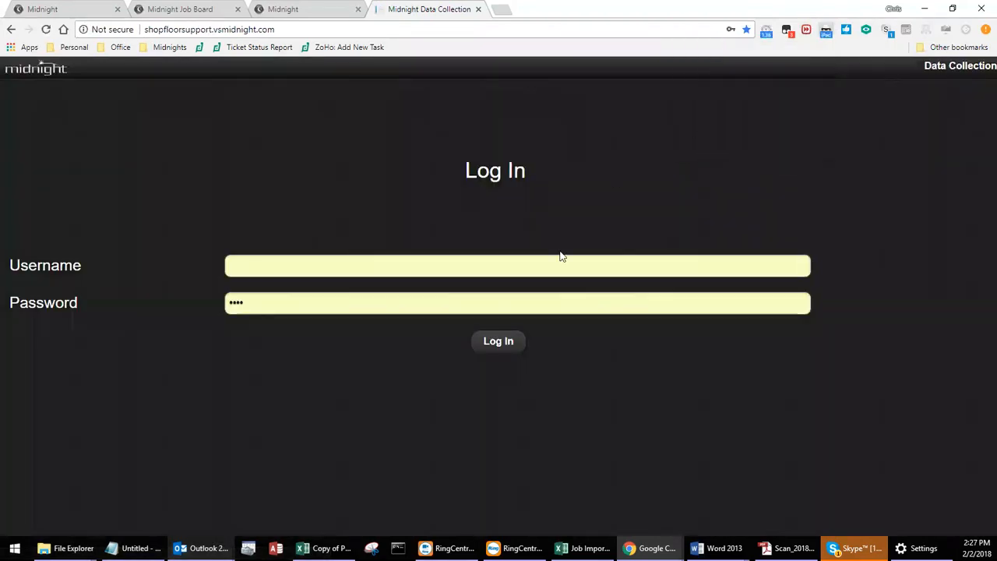
Log in to the shop floor data collection site as shopfloor1 with the account password.
click(566, 265)
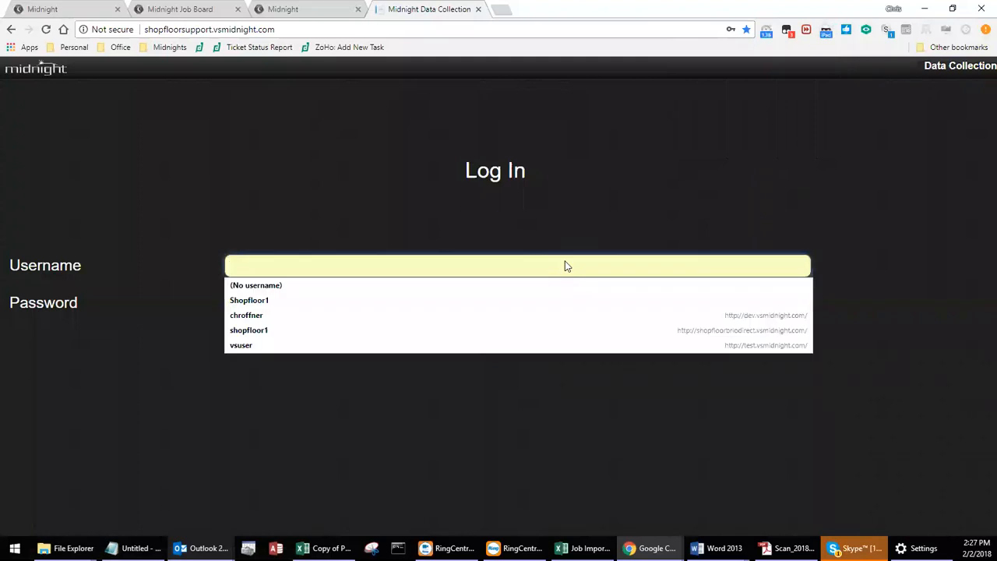
text(shopfloor1)
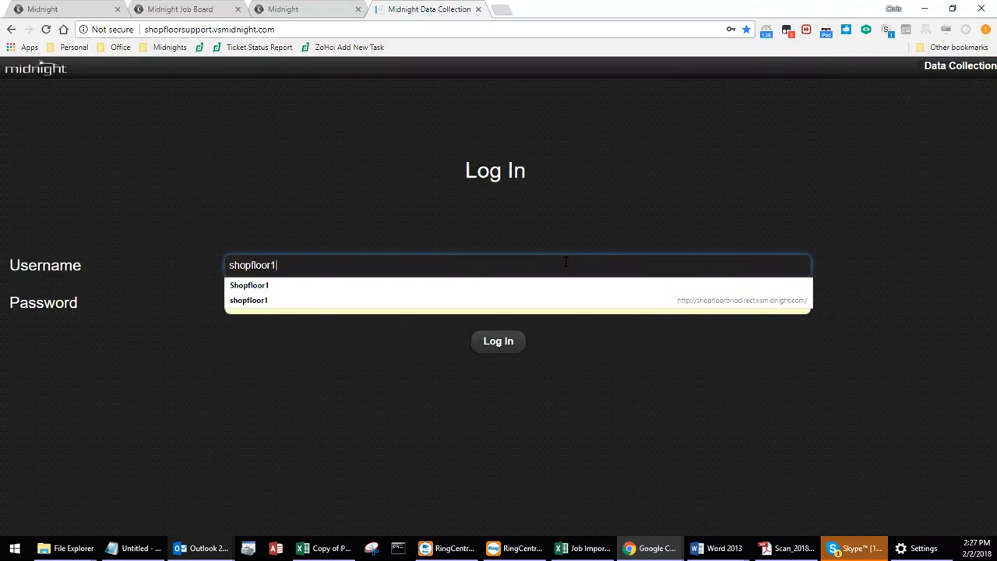
key(Tab)
text(•••)
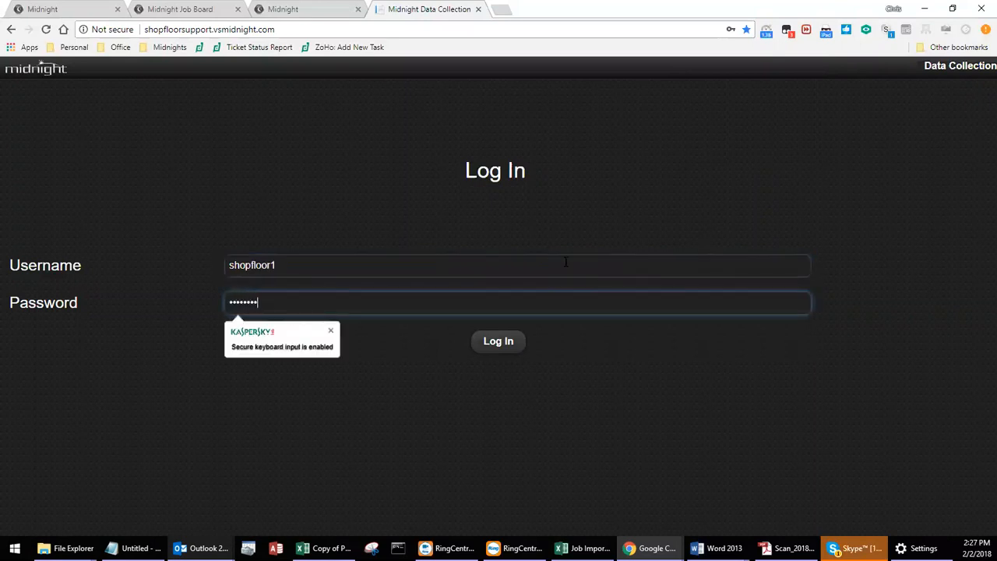
text(••)
key(Return)
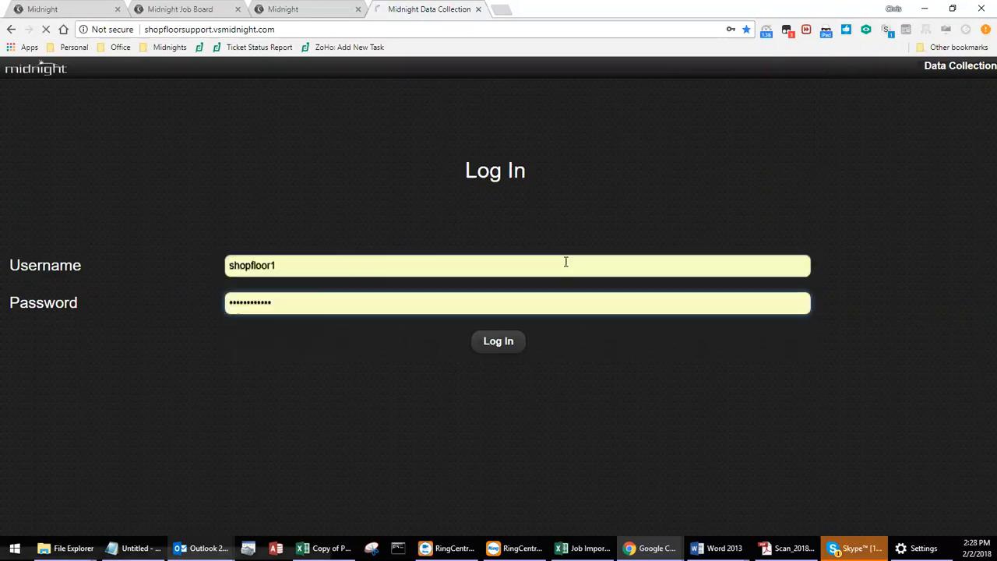
click(513, 349)
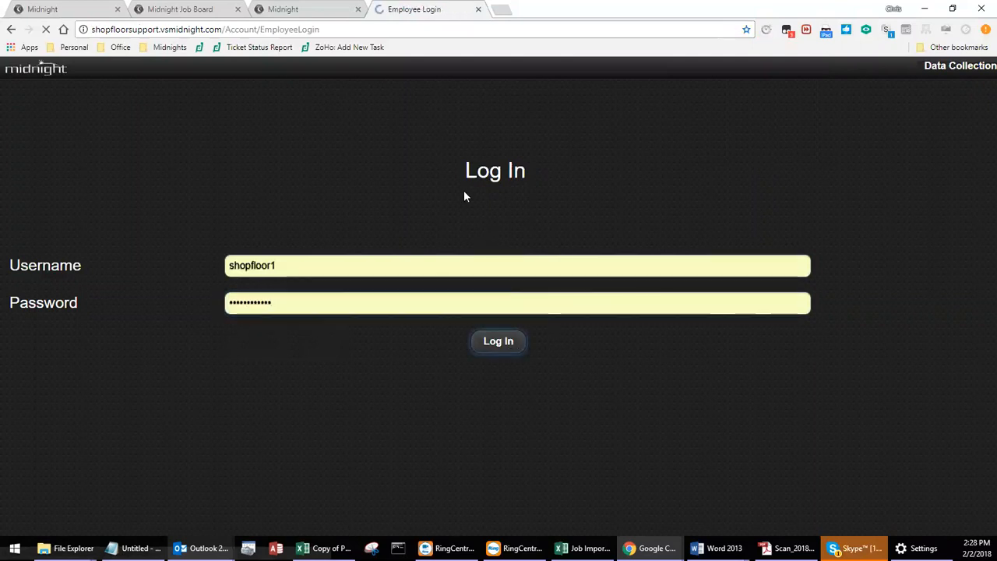
Replace the prefilled employee code with the employee's own code and log in.
double_click(312, 296)
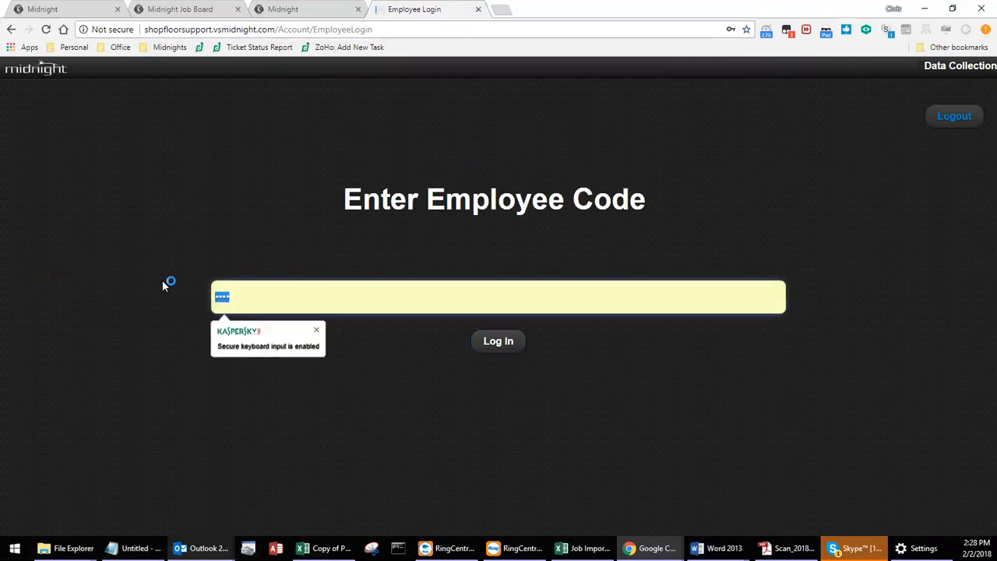
text(•••)
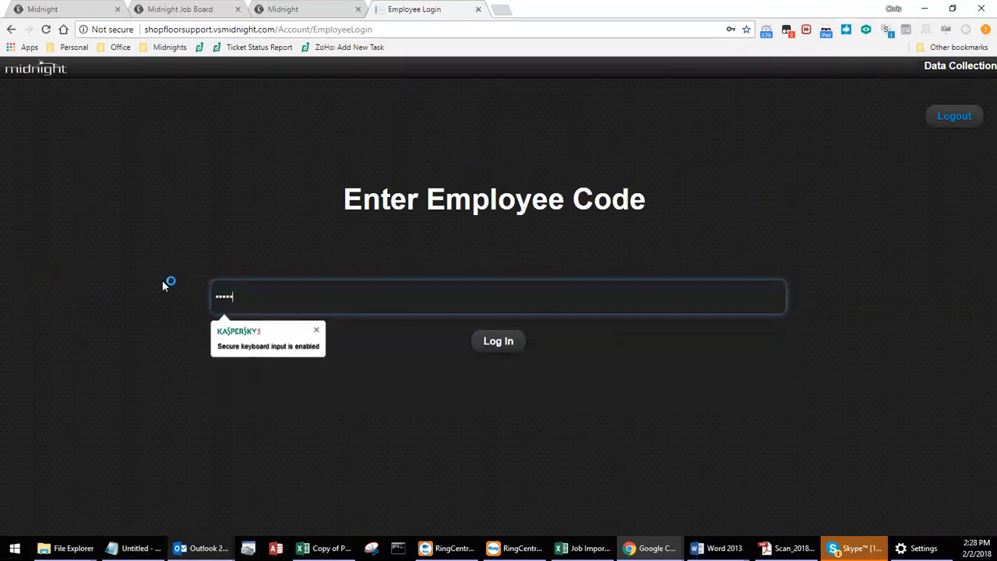
click(514, 345)
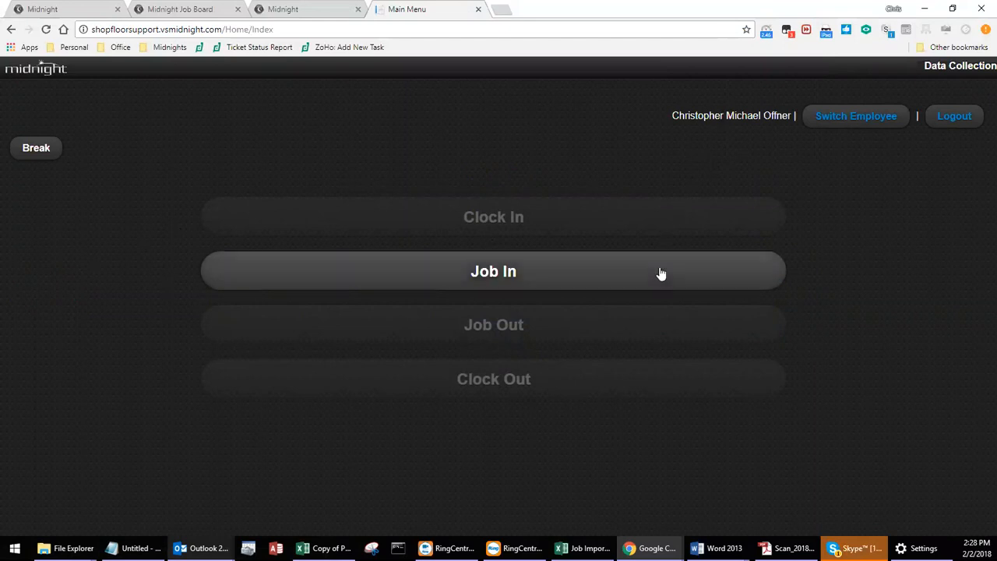
Start a Job In for the XYZ Investments Template Print Mail campaign w Postage order and choose its Cutting service.
click(535, 283)
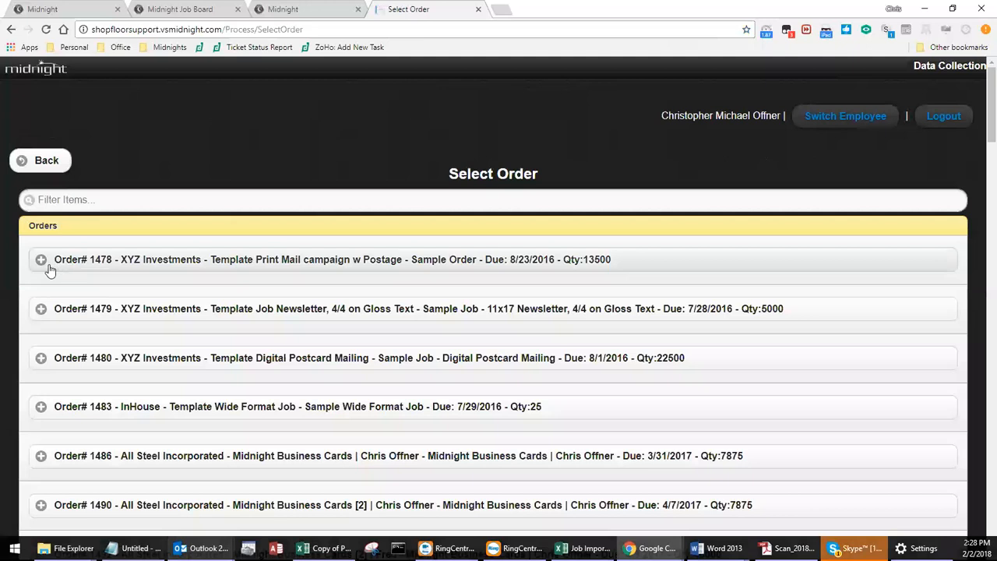
click(45, 268)
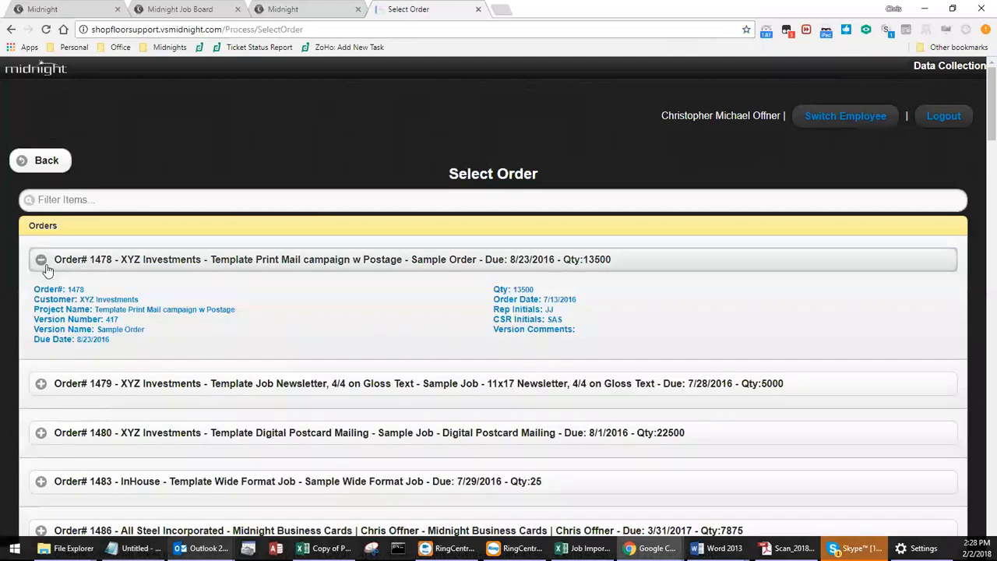
click(143, 317)
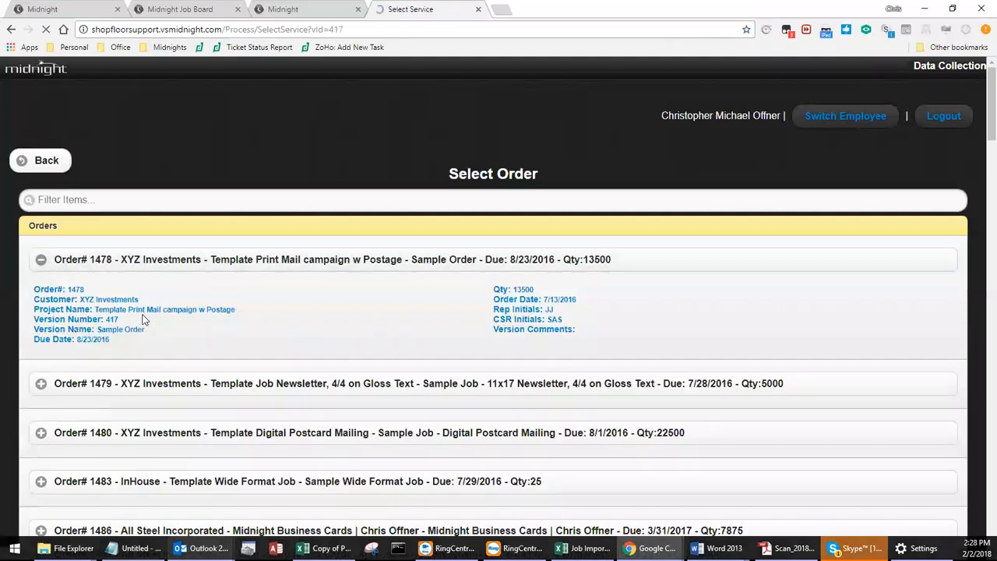
scroll(188, 255, down, 1)
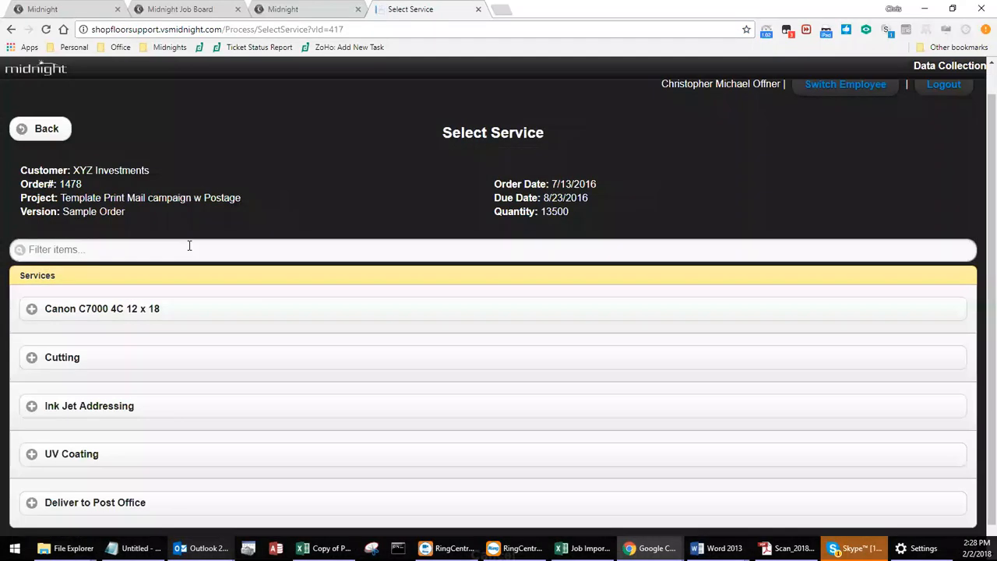
click(207, 330)
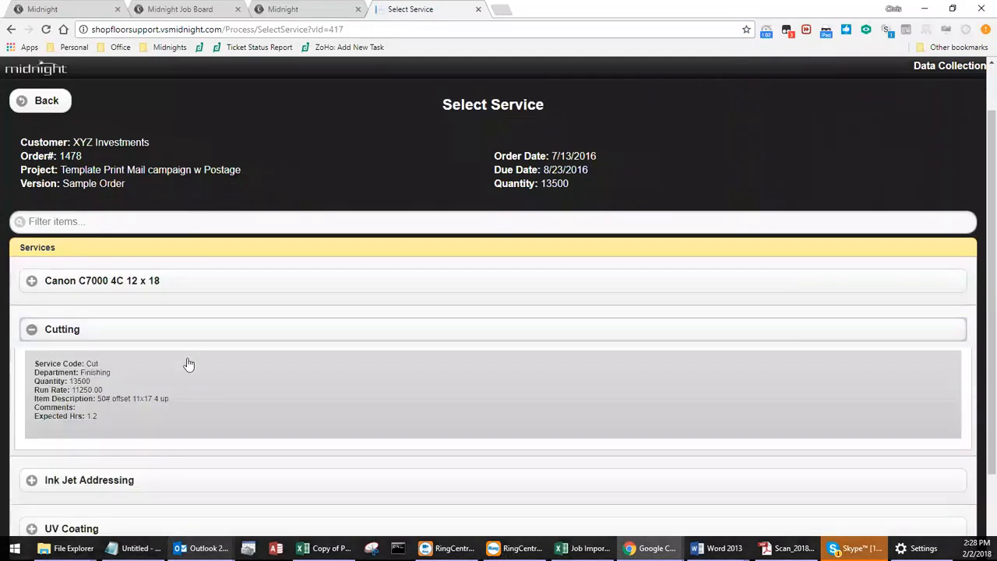
click(104, 394)
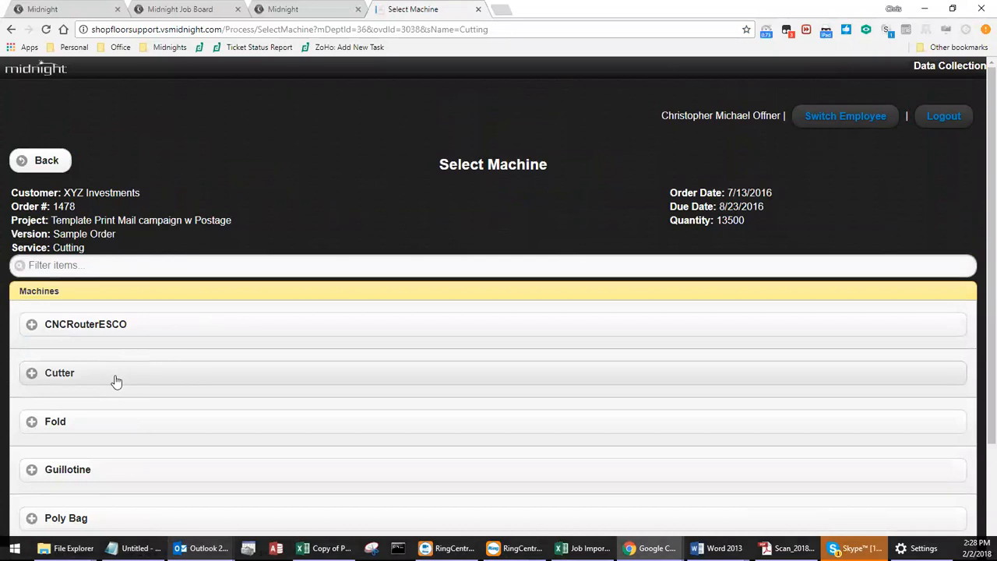
Select the Cutter machine for the Cutting service and confirm the Job In with a start count of 1.
click(116, 381)
click(42, 429)
click(342, 355)
text(1)
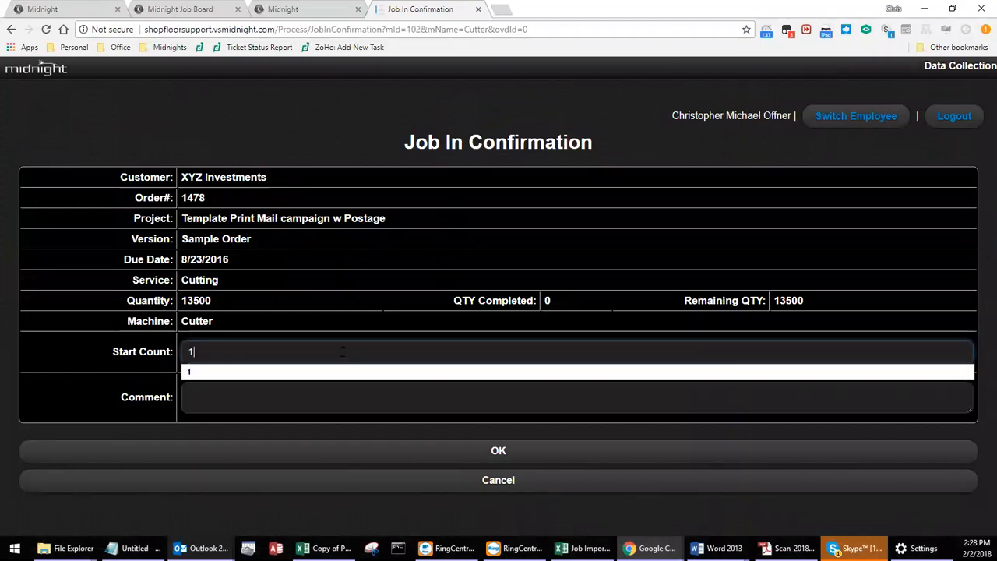
click(496, 460)
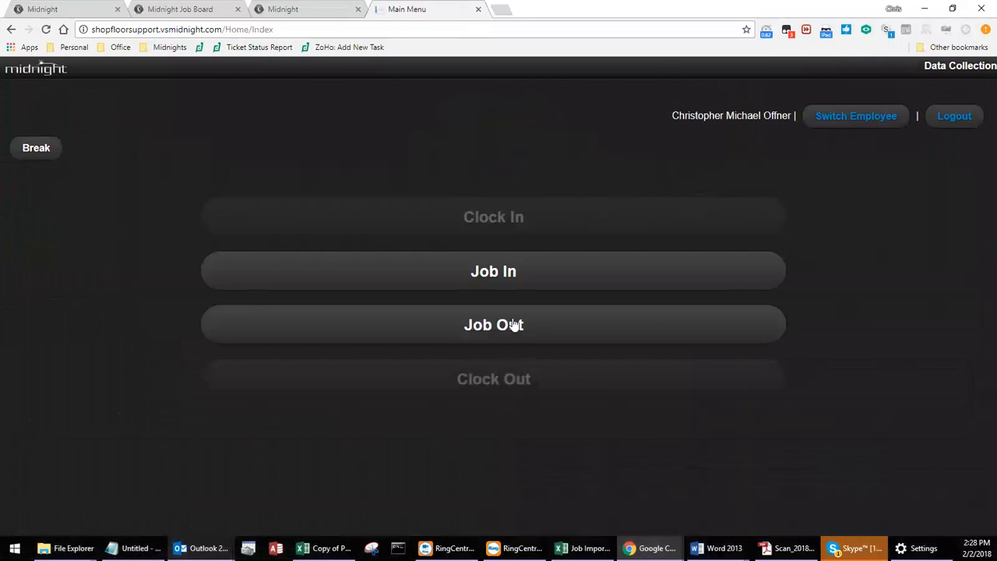
Submit the Job Out for the Cutting service with a stop count of 13500, marked as complete.
click(507, 335)
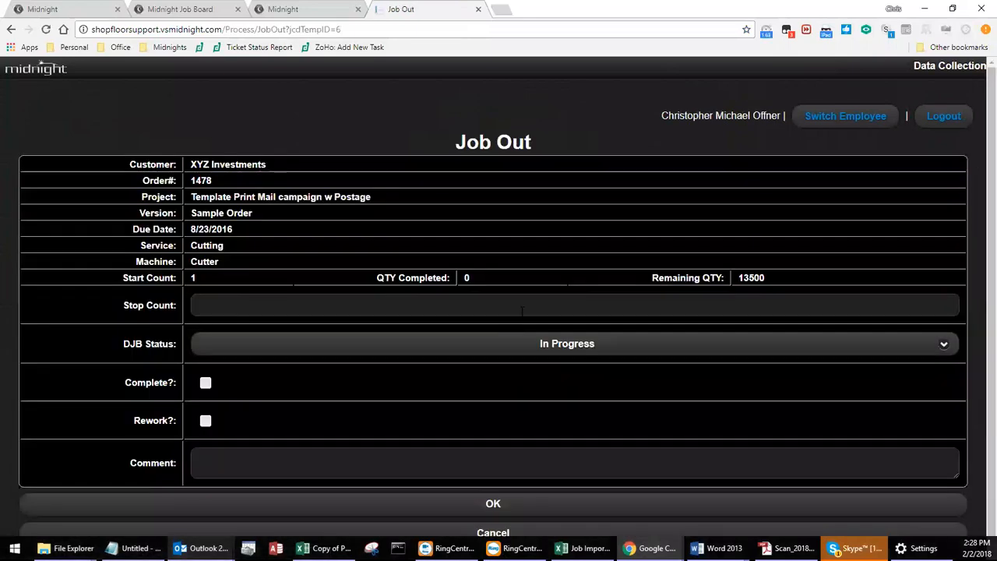
click(246, 305)
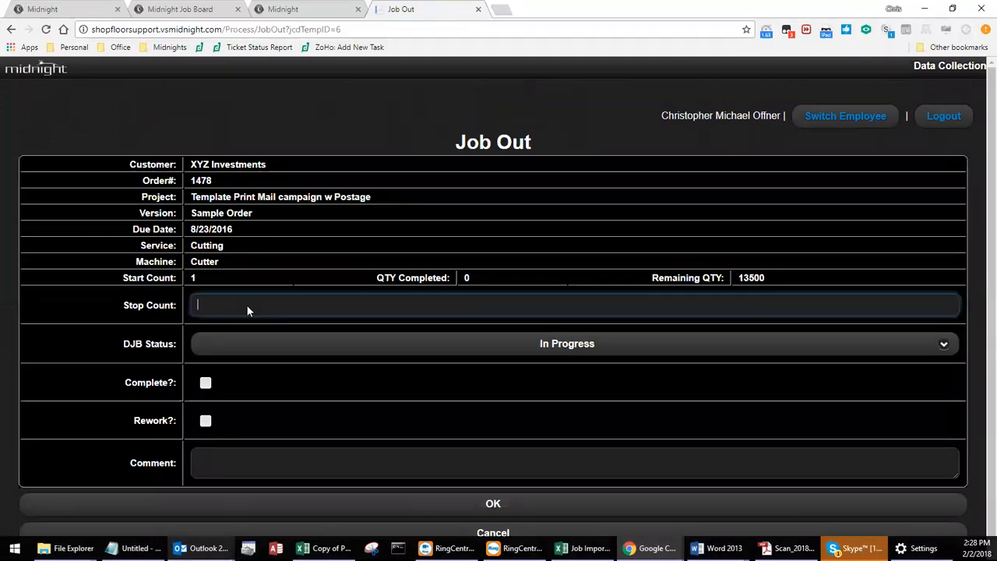
text(13500)
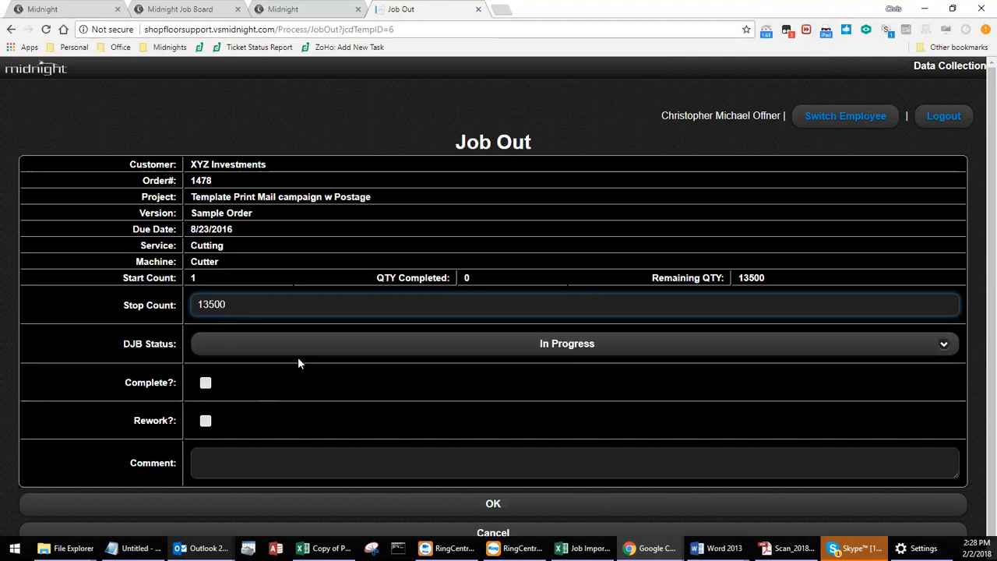
click(219, 349)
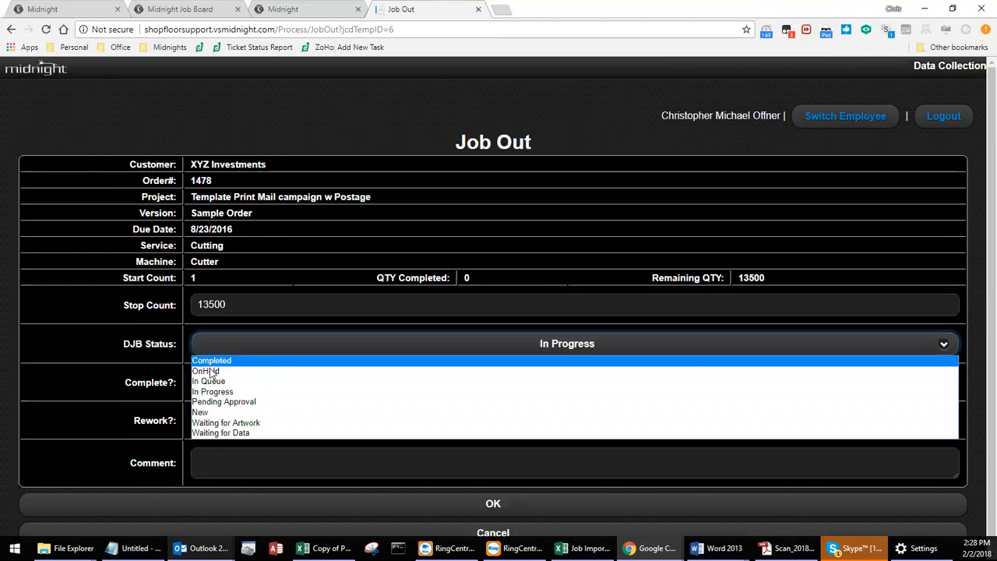
click(149, 383)
click(205, 382)
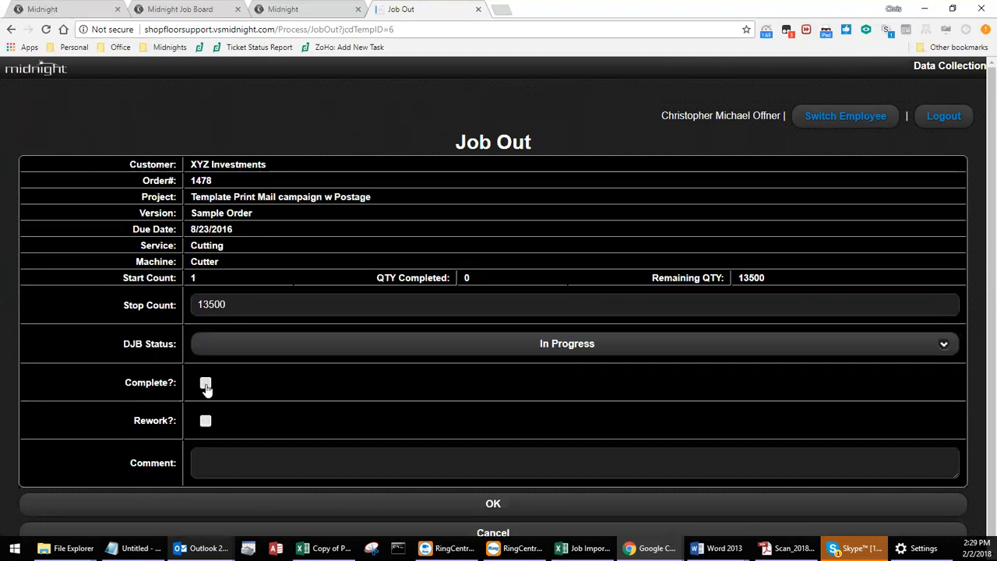
scroll(207, 386, down, 1)
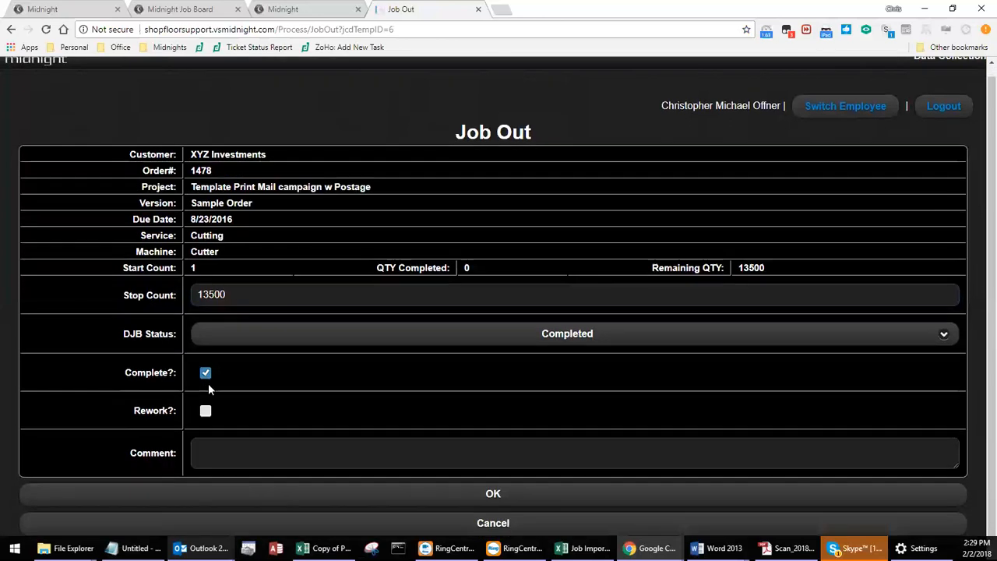
click(464, 496)
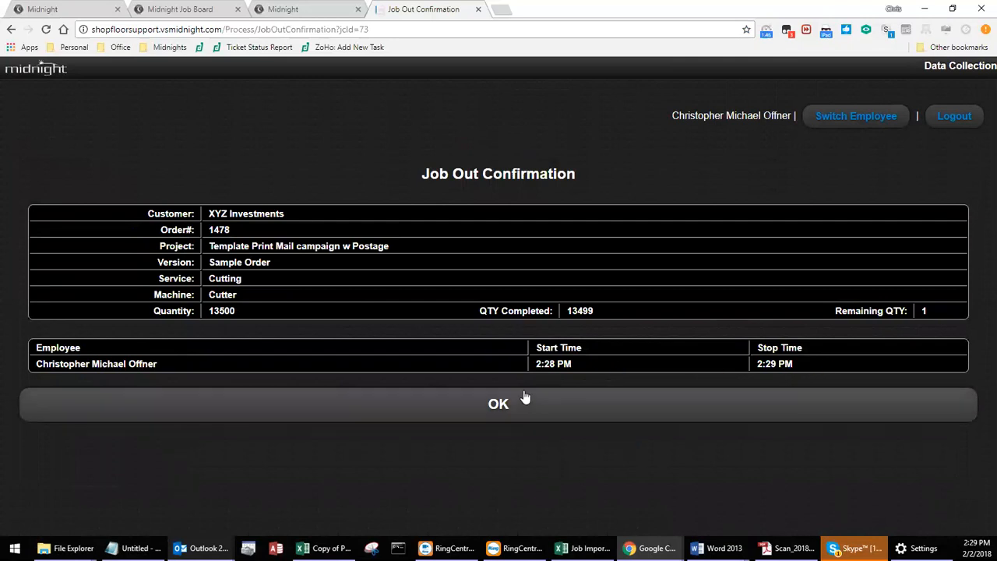
Check the employee's start and stop times on the Job Out confirmation and acknowledge it.
double_click(565, 365)
drag(549, 372, 537, 372)
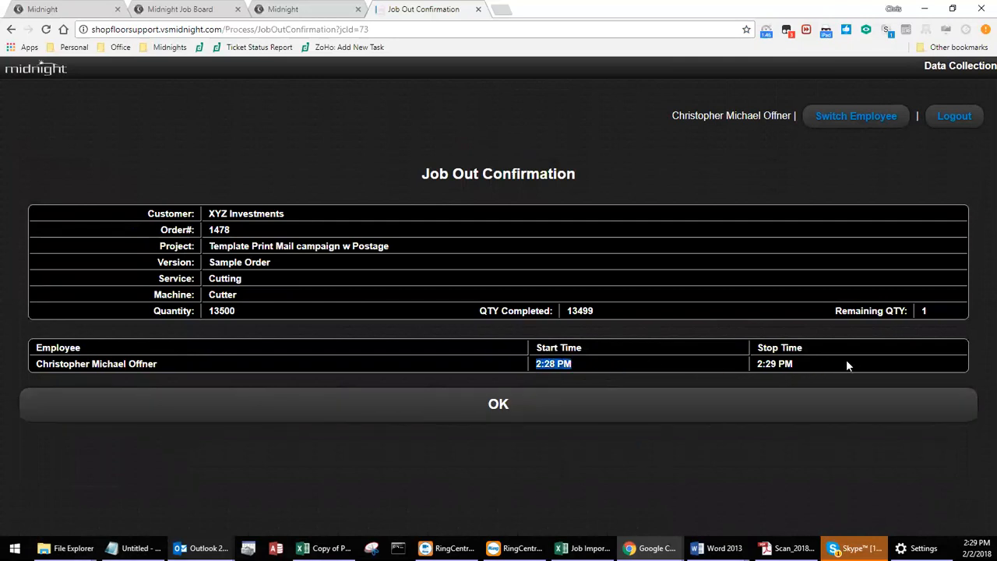
drag(796, 370, 765, 374)
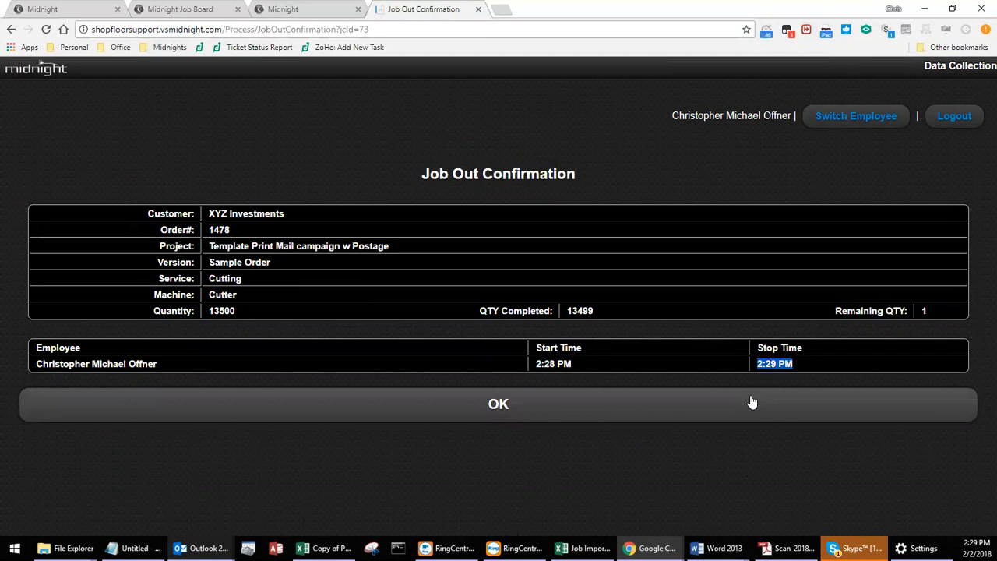
click(719, 406)
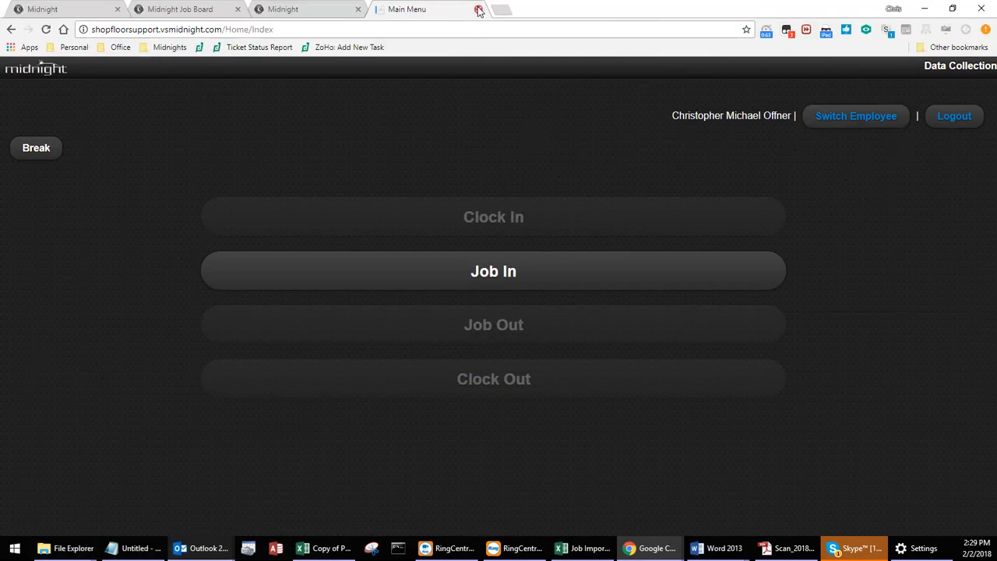
Close the shop floor and extra Midnight tabs, and restore the browser's Default user agent on the job cost records list.
click(357, 11)
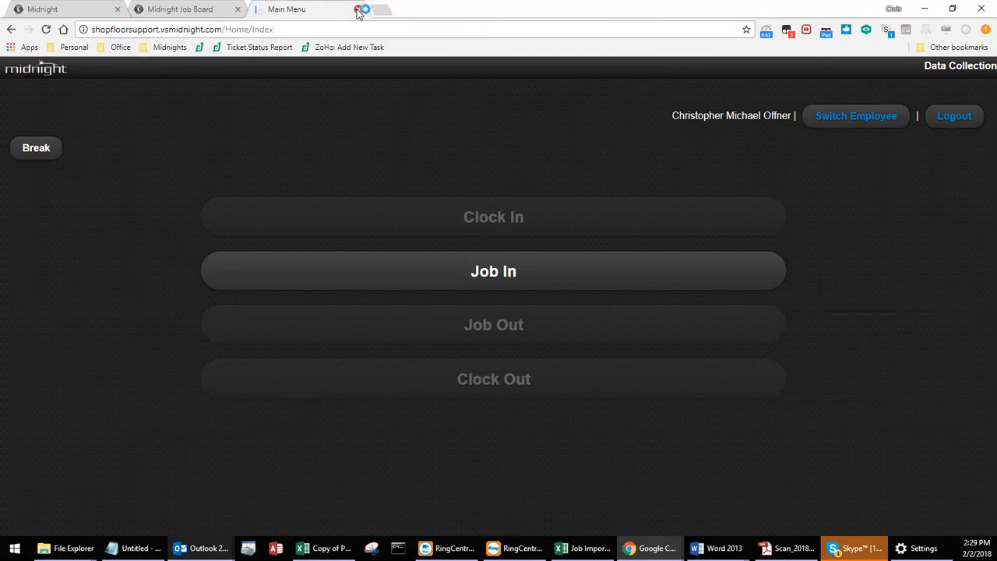
click(357, 10)
click(99, 11)
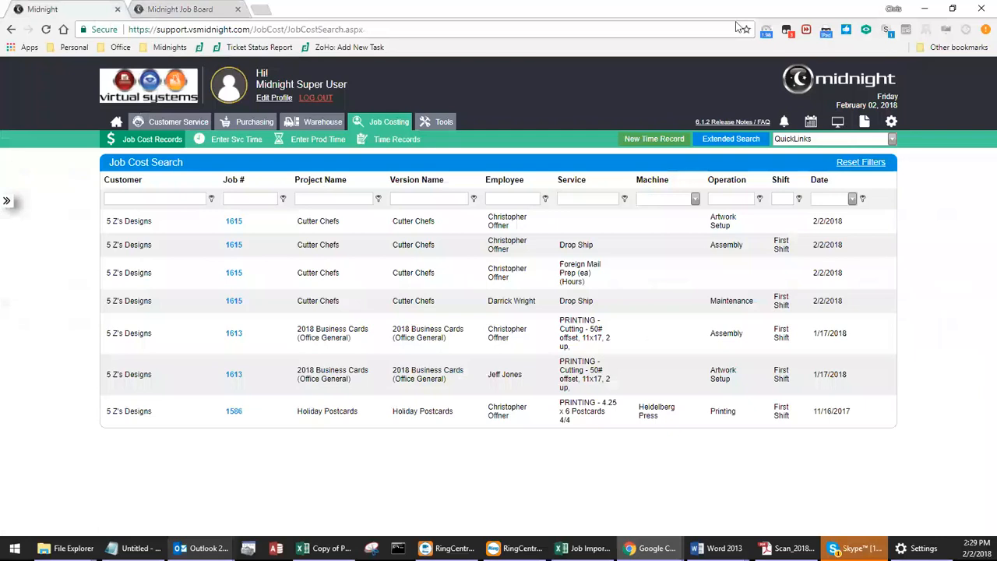
click(825, 29)
click(784, 56)
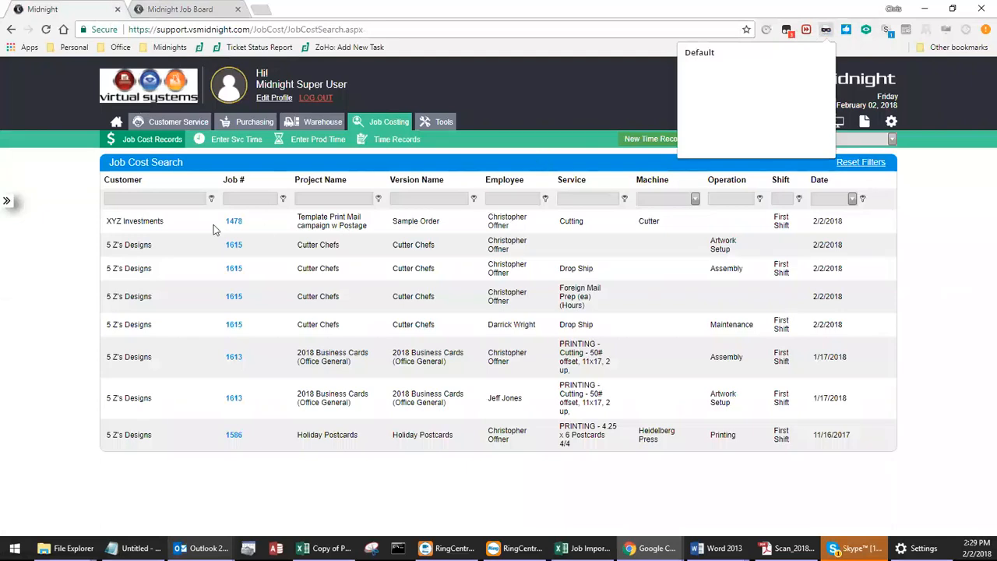
click(679, 228)
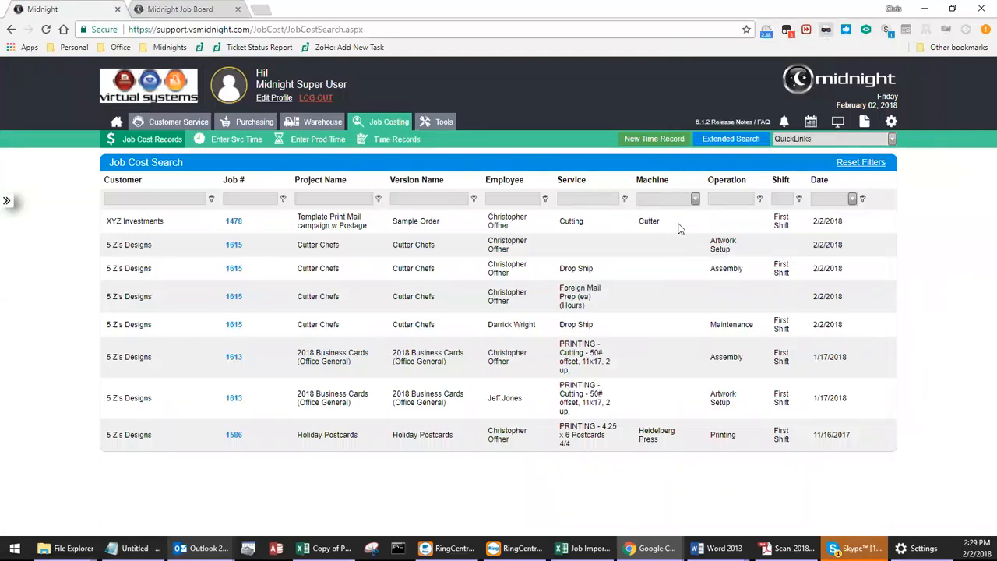
Review the times and counts in the XYZ Investments Cutting job cost record, and save and close it.
click(235, 221)
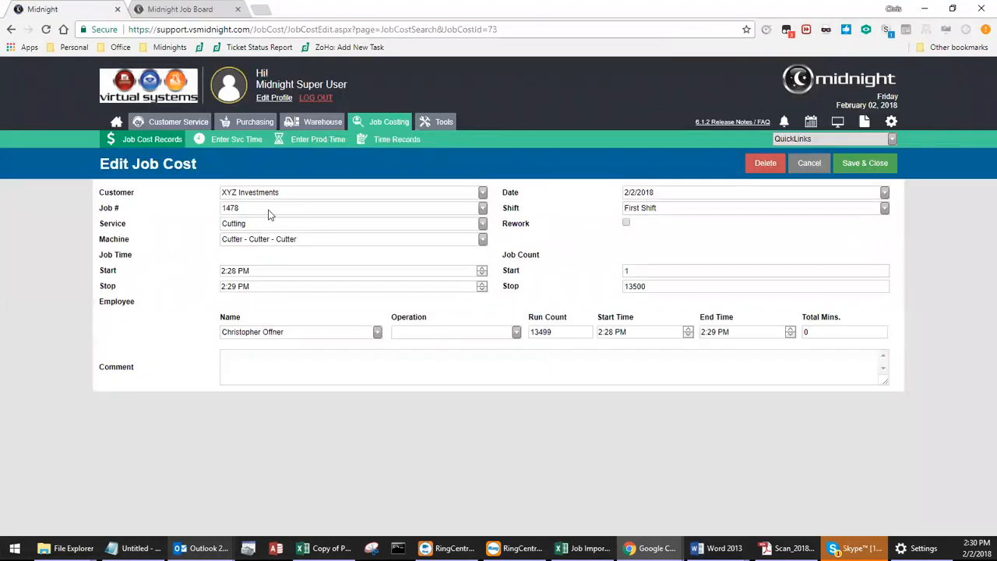
click(626, 271)
text(1)
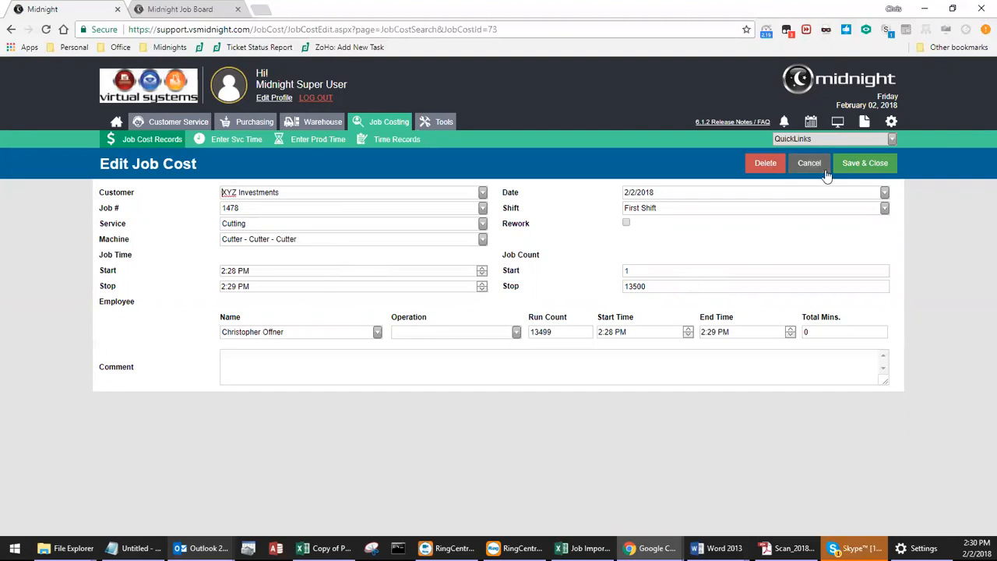
click(852, 165)
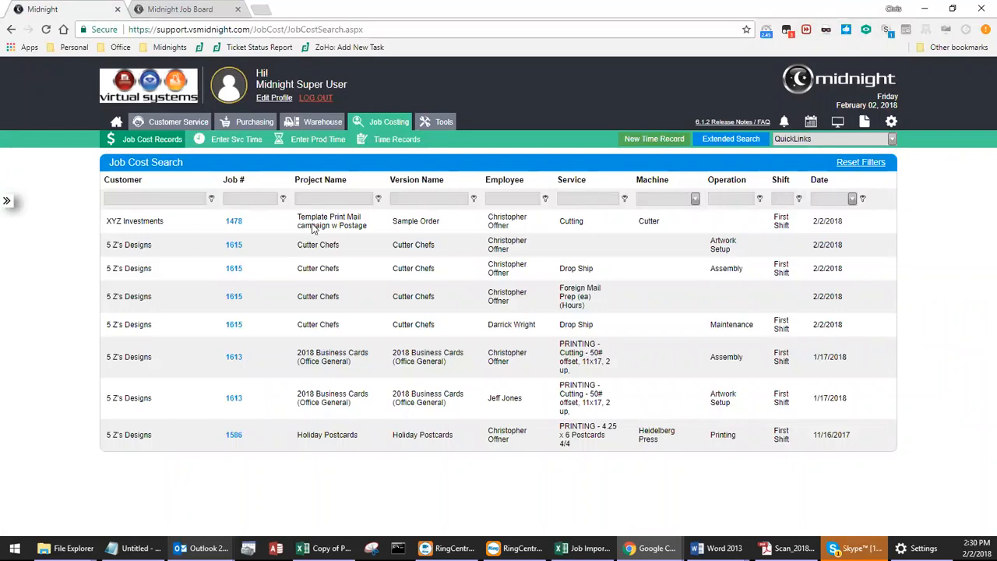
Open the Cutter Chefs order and run its Job Detail Analysis report, positioning the report beside the order's total.
click(191, 127)
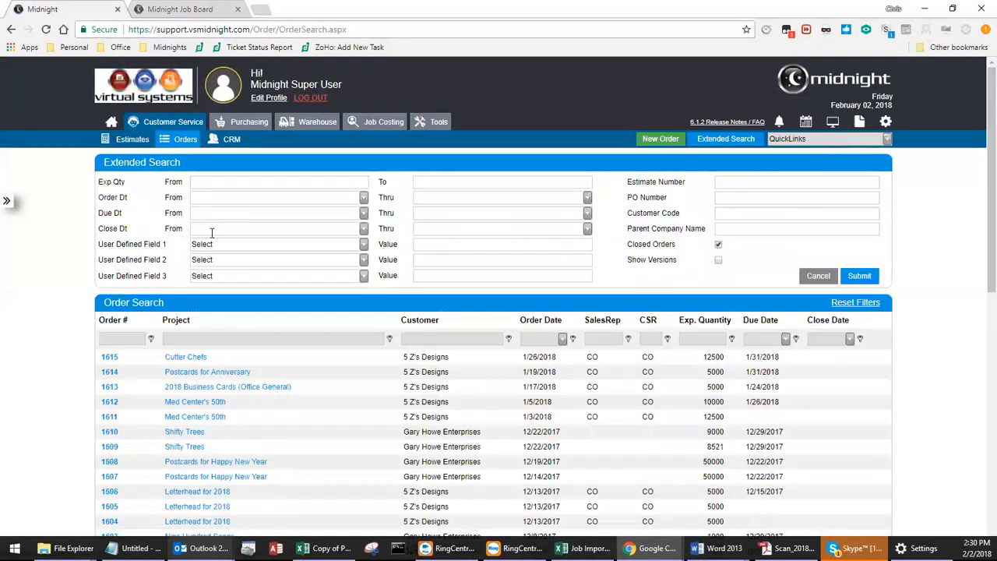
click(198, 358)
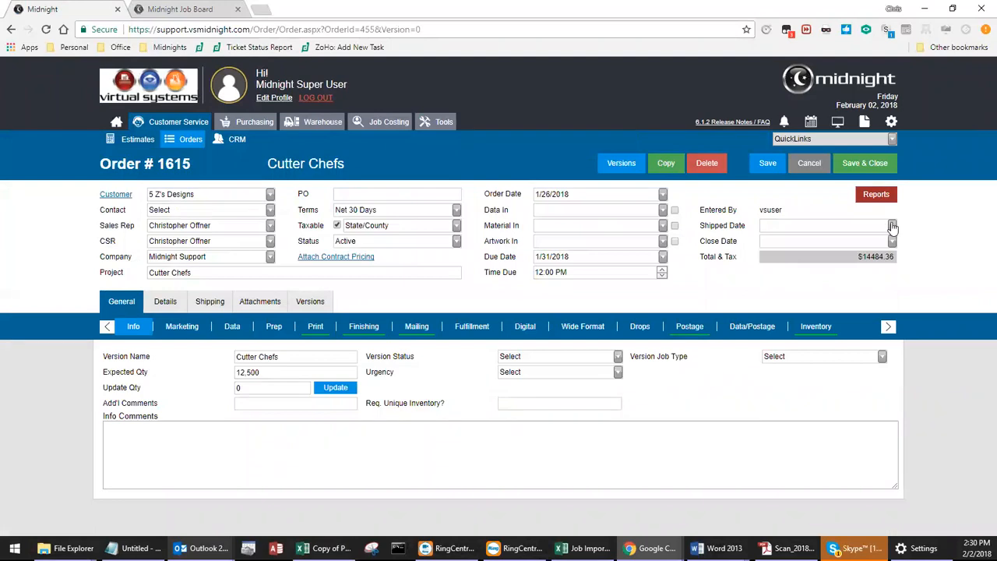
drag(886, 248, 899, 306)
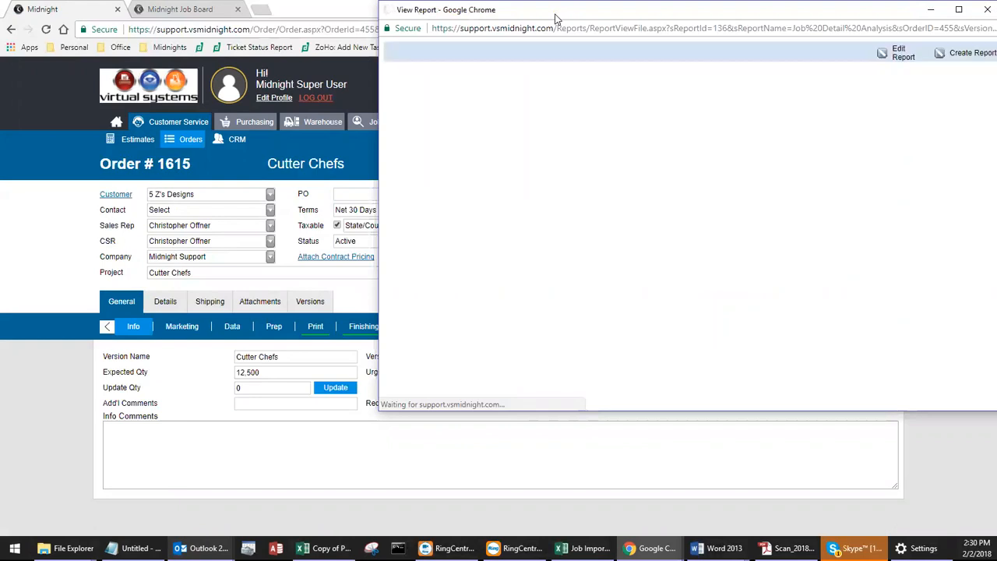
drag(548, 22, 526, 31)
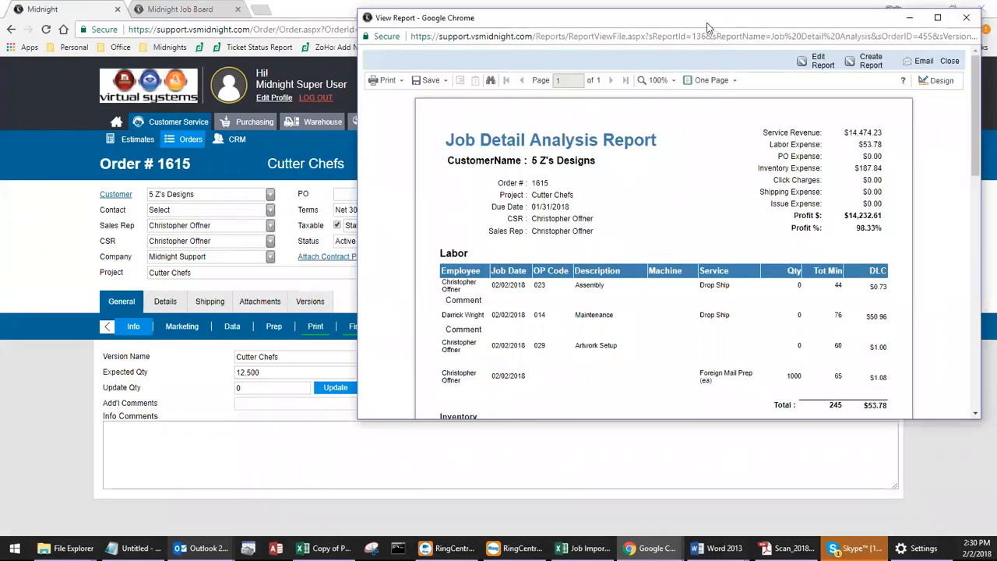
drag(707, 23, 422, 43)
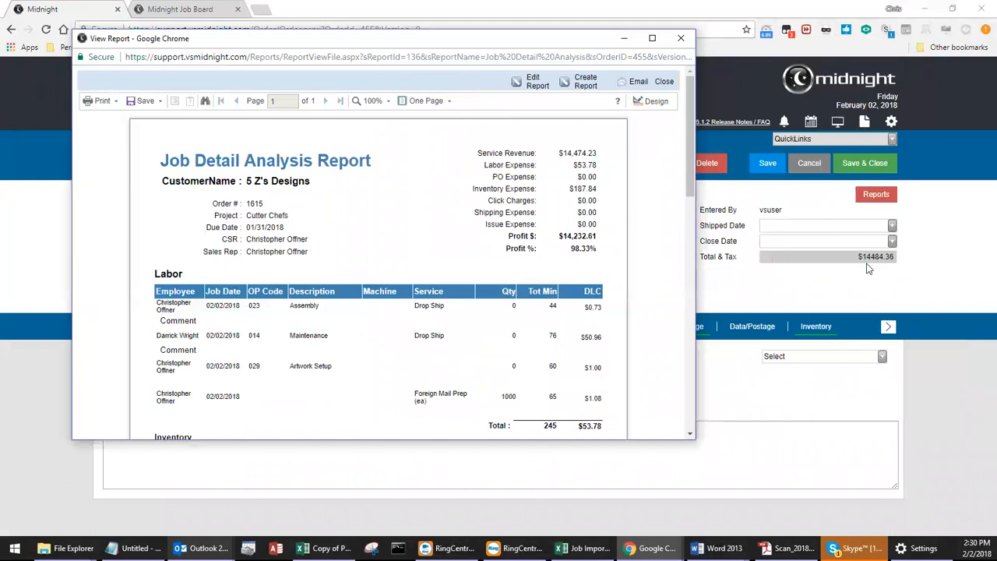
Compare the report's revenue and expense summary with its inventory and click charge sections.
drag(687, 166, 689, 187)
drag(476, 134, 597, 139)
scroll(690, 168, down, 3)
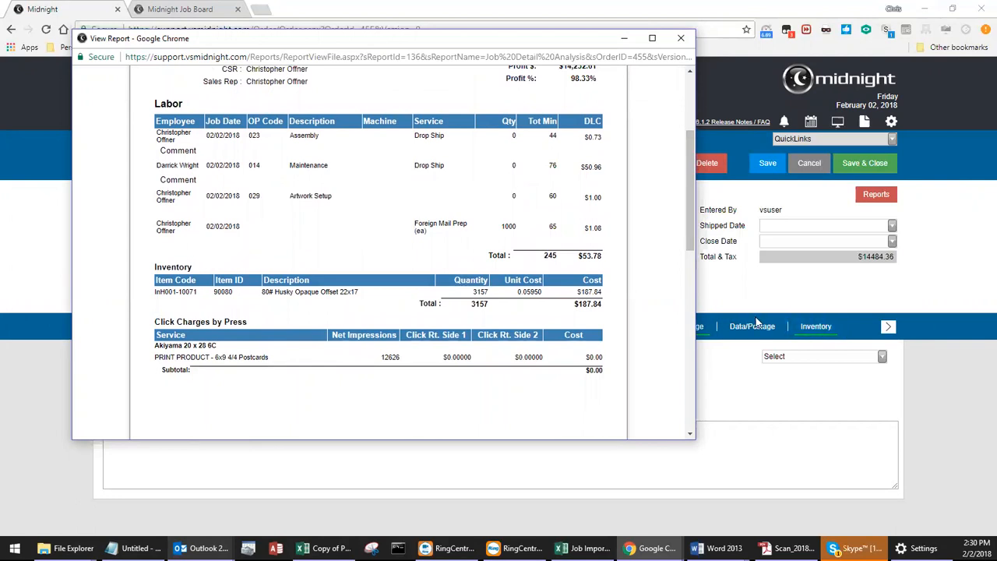
scroll(686, 269, up, 1)
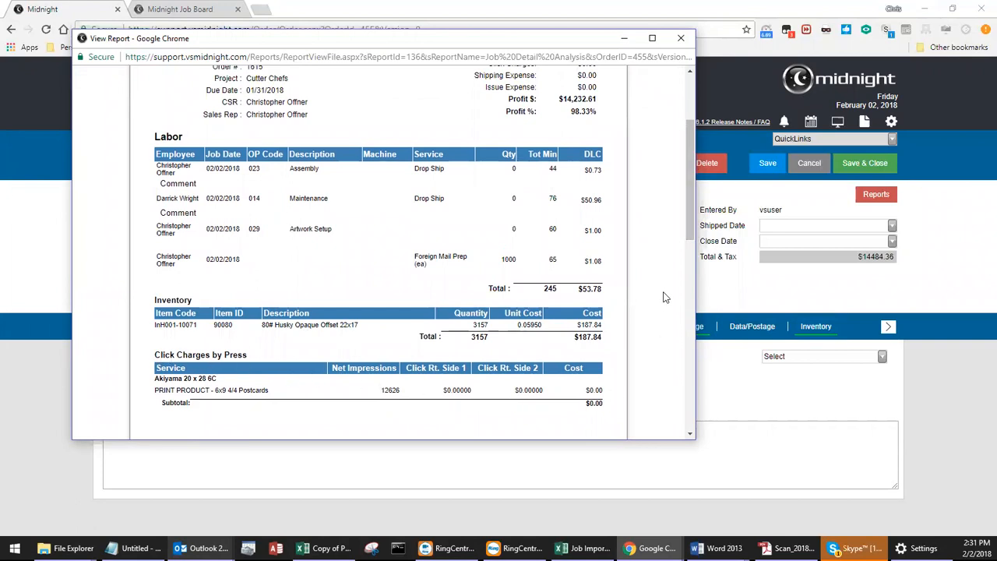
scroll(687, 234, up, 1)
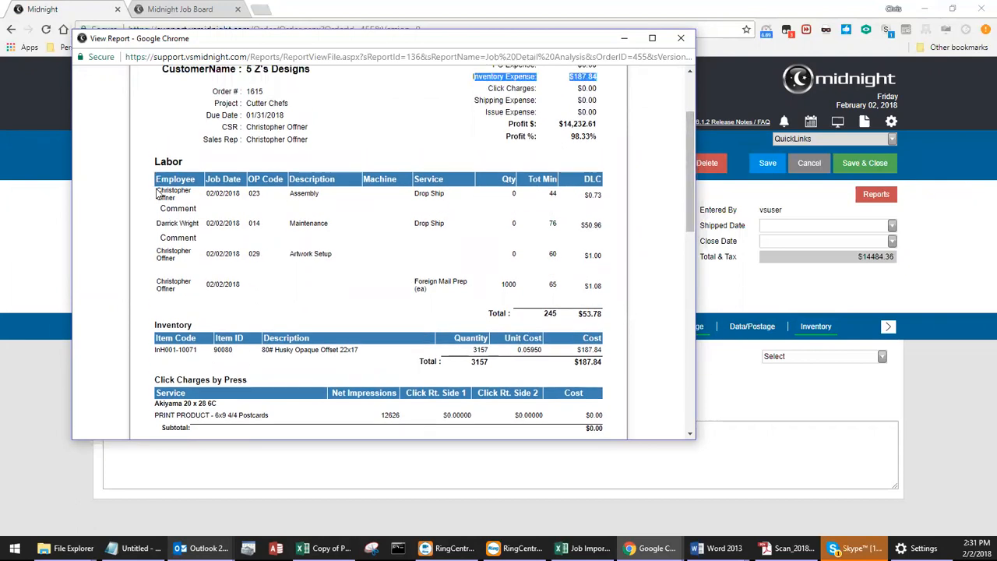
Check the report's labor entries and minutes against the labor and PO expenses in the summary, and close the report.
drag(158, 191, 601, 294)
click(602, 294)
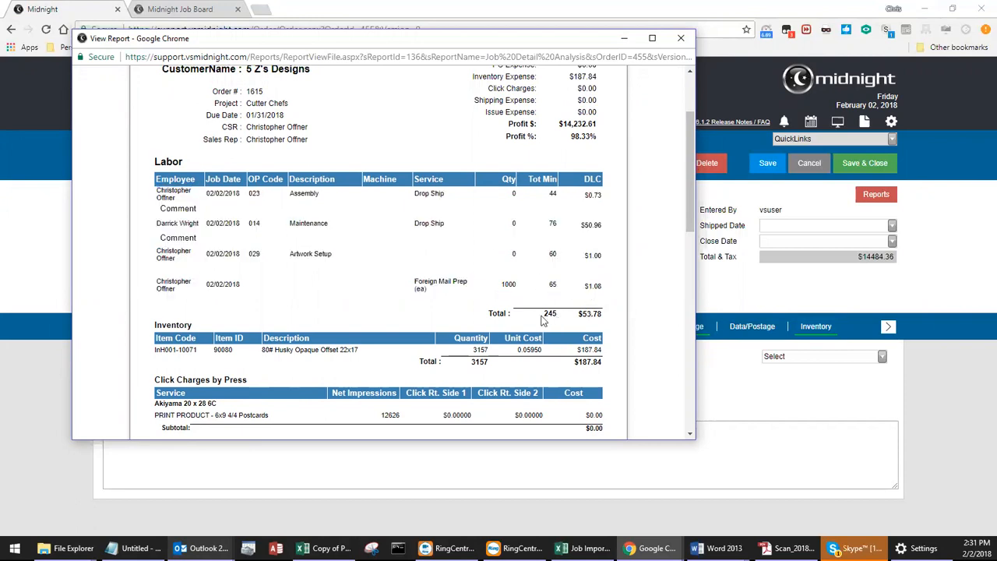
double_click(553, 194)
drag(690, 188, 691, 165)
drag(598, 107, 481, 108)
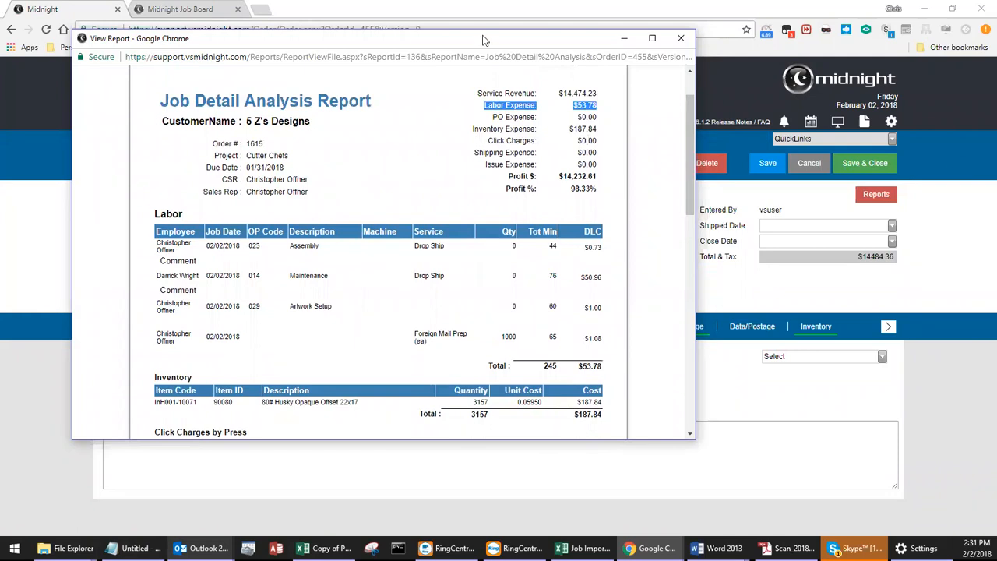
click(495, 117)
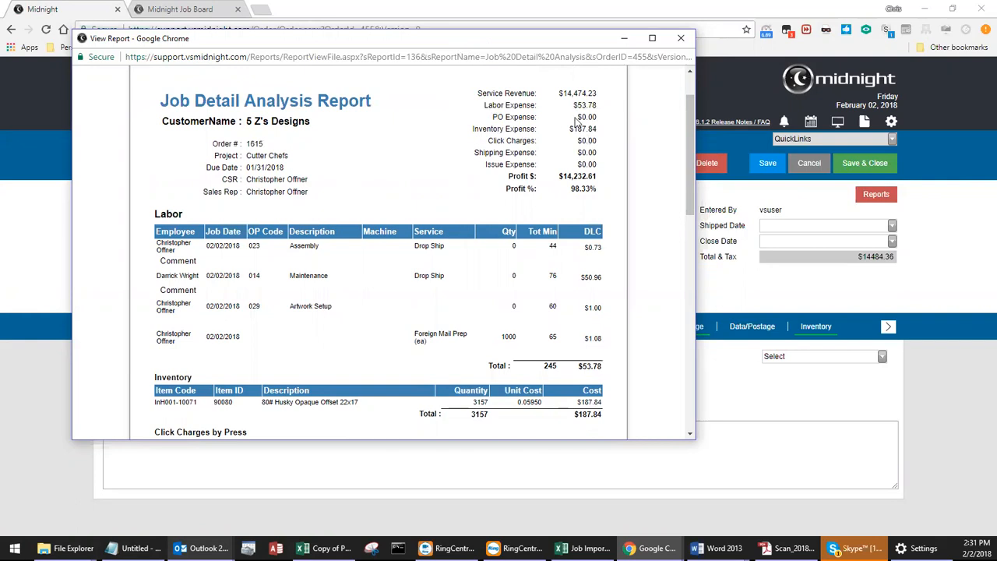
scroll(378, 162, down, 1)
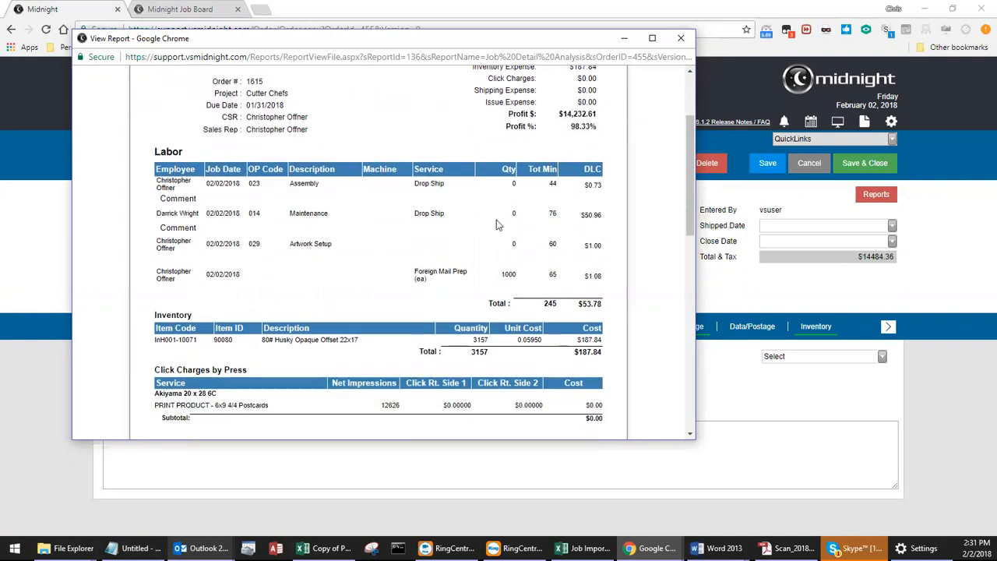
scroll(414, 158, up, 1)
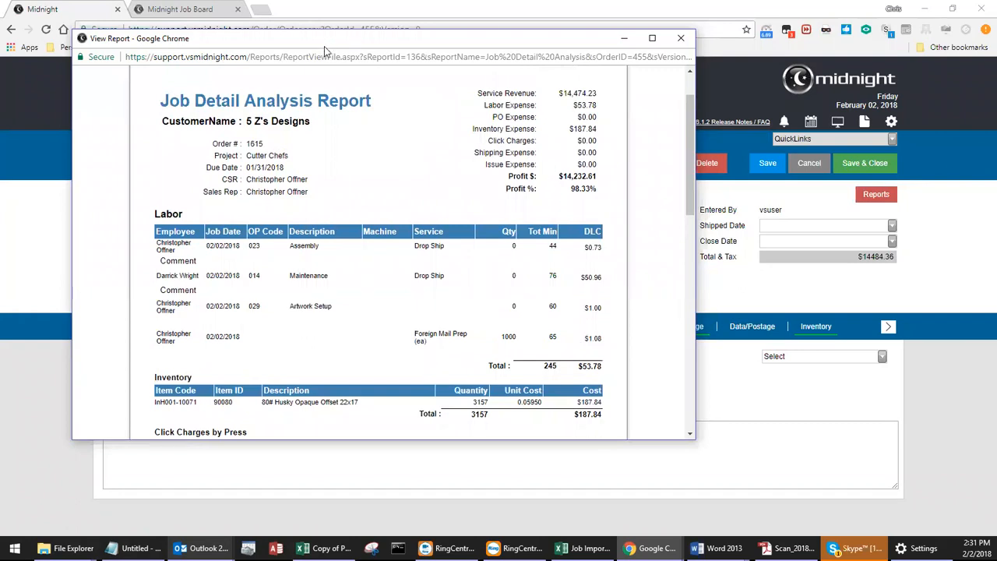
key(alt+F4)
Start a shipment tracking entry for the Cutter Chefs order with a tracking number, carrier UPS and service type Ground.
click(218, 302)
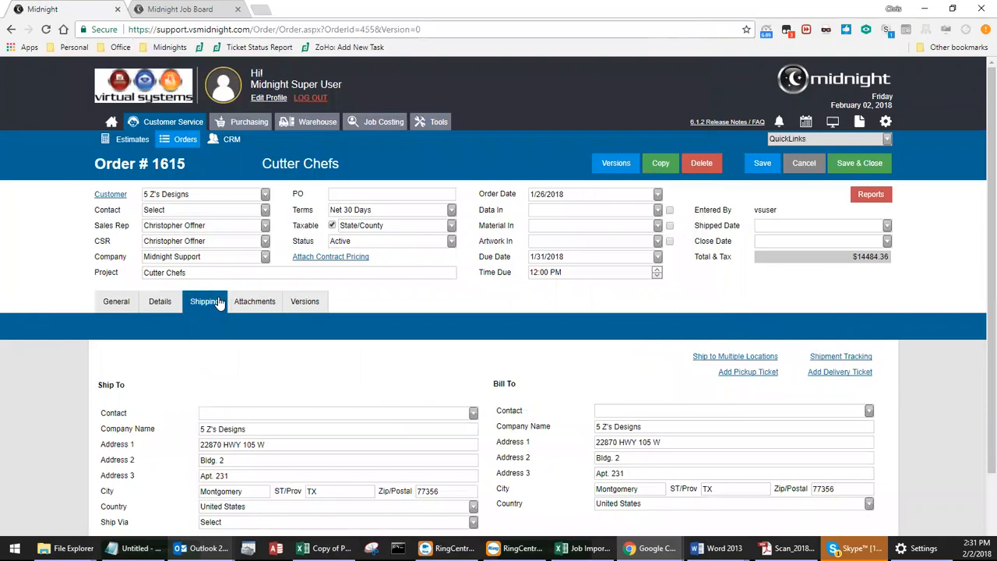
click(830, 357)
click(294, 290)
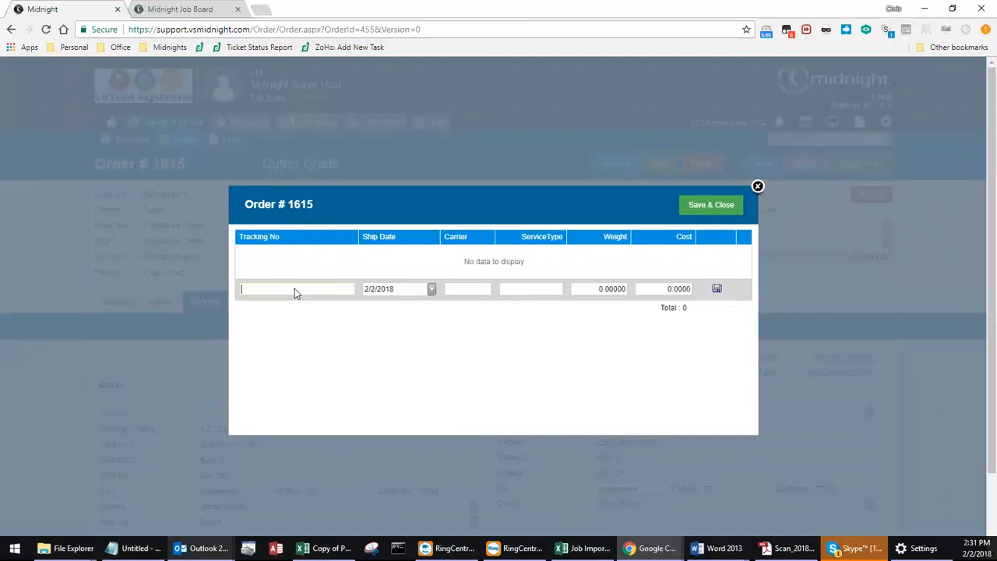
text(A5NJFJD876782398)
key(Tab)
Set the shipment's weight to 12.5 and cost to 14.5, and save and close the tracking record.
key(Tab)
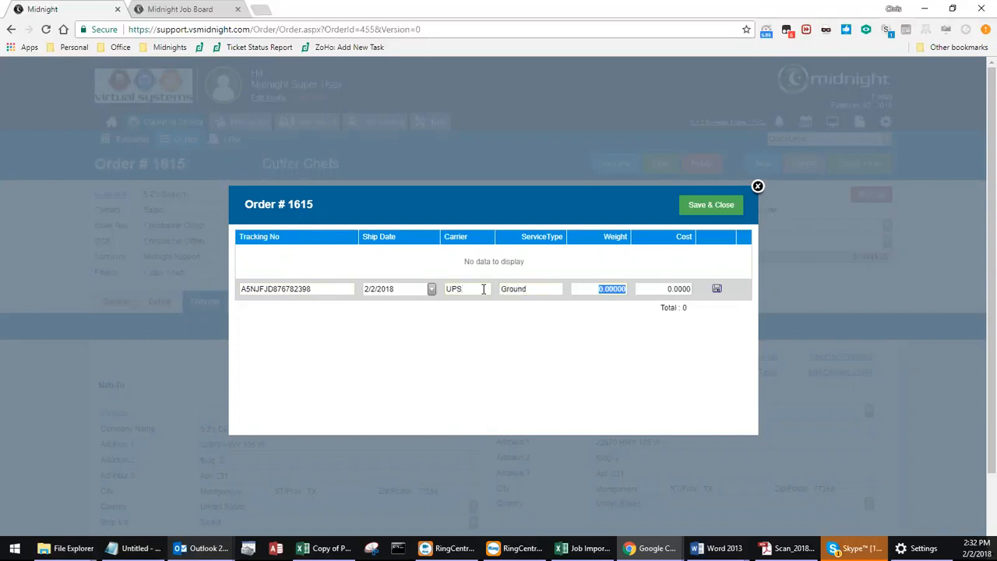
text(12.5)
key(Tab)
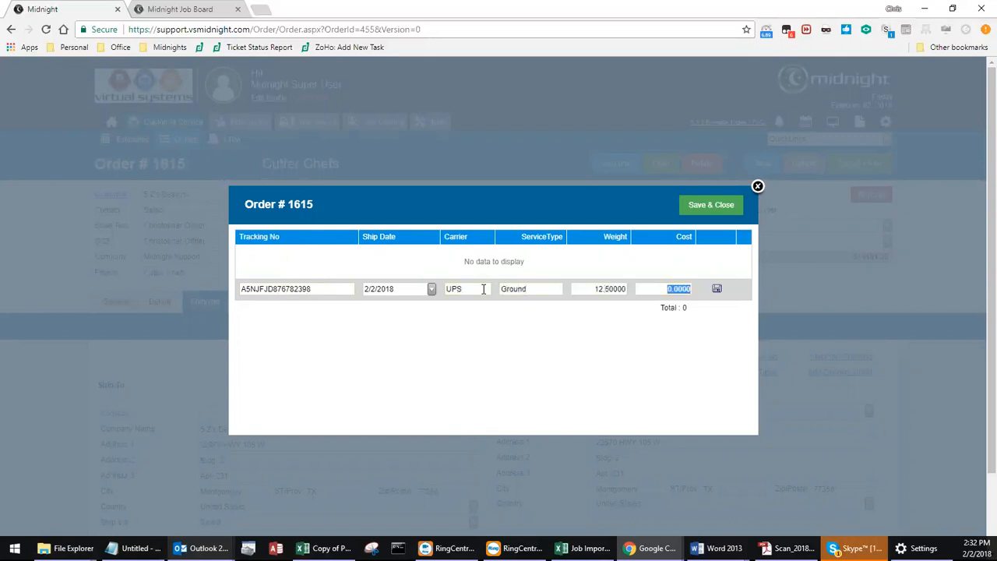
text(14.5)
click(717, 290)
click(711, 204)
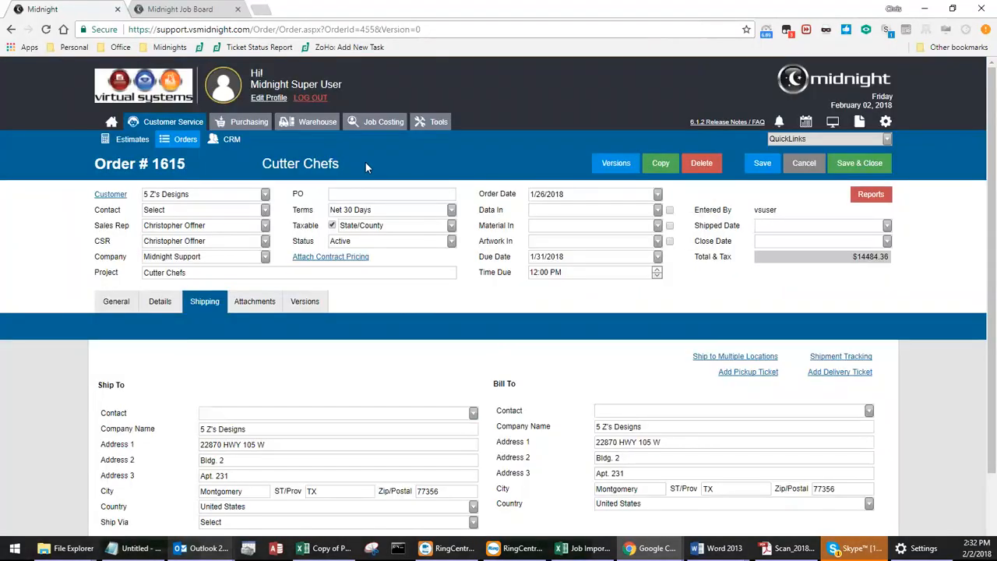
Reassign the Triple Refill purchase order to the Cutter Chefs order, and save and close it.
click(247, 124)
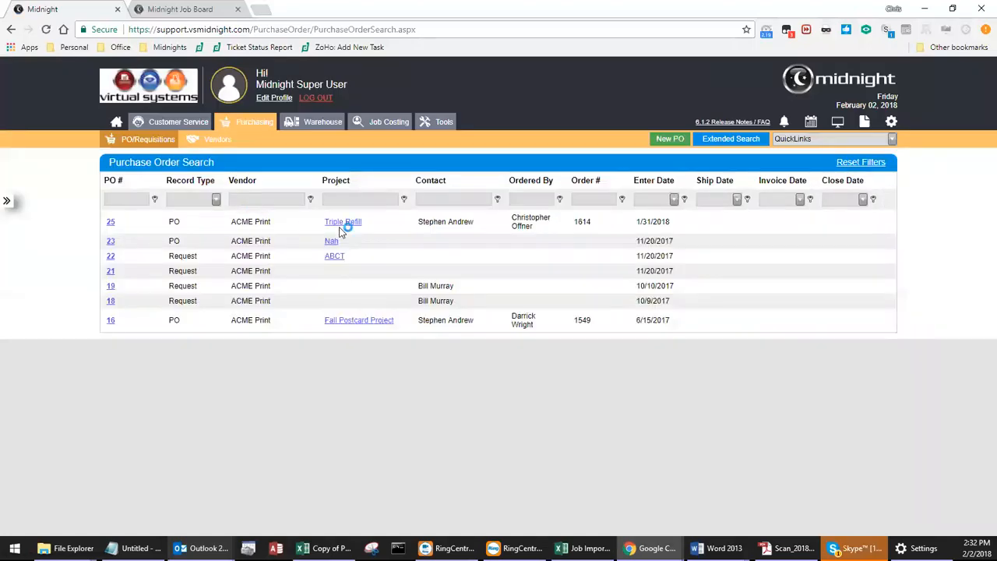
click(342, 226)
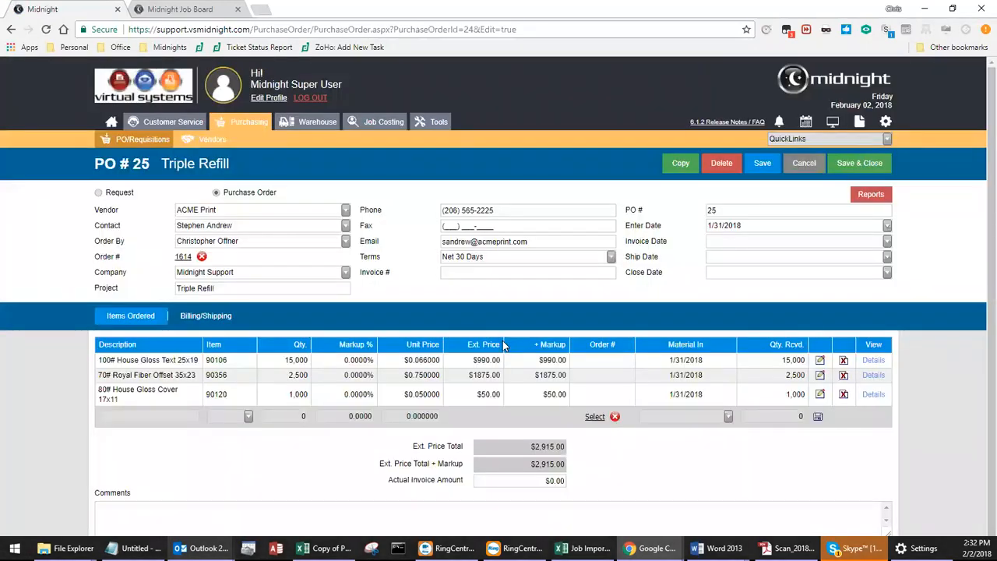
click(201, 257)
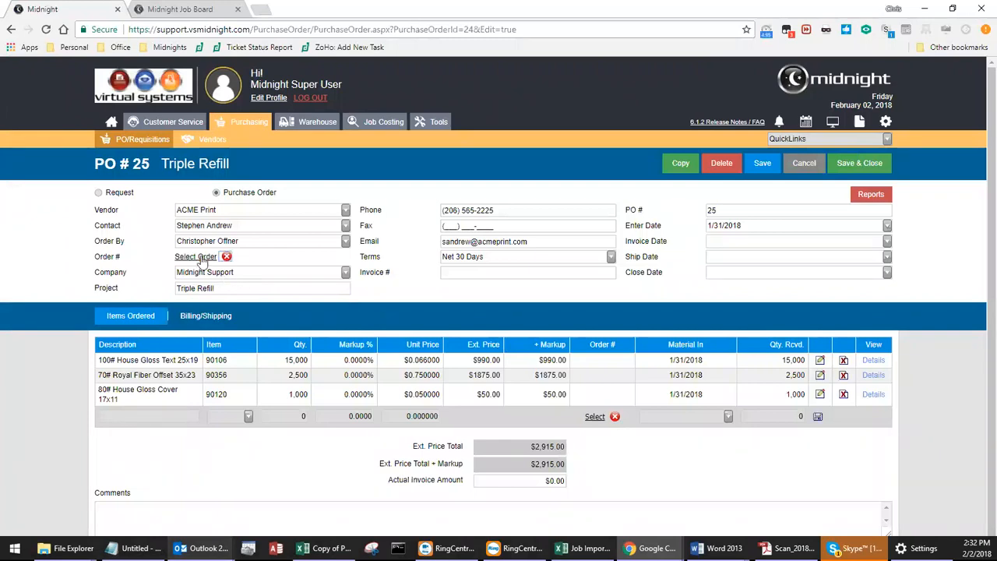
click(199, 257)
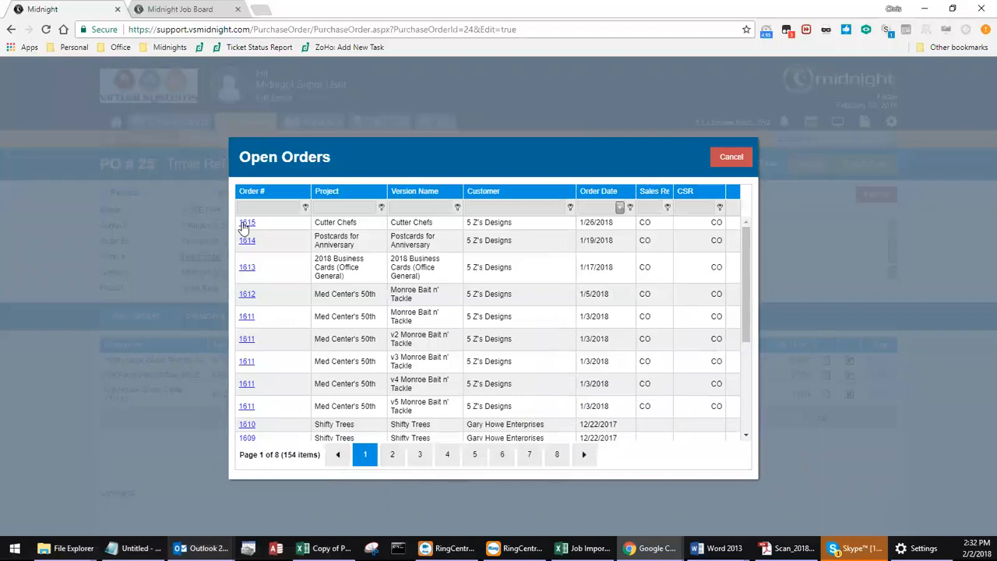
click(243, 224)
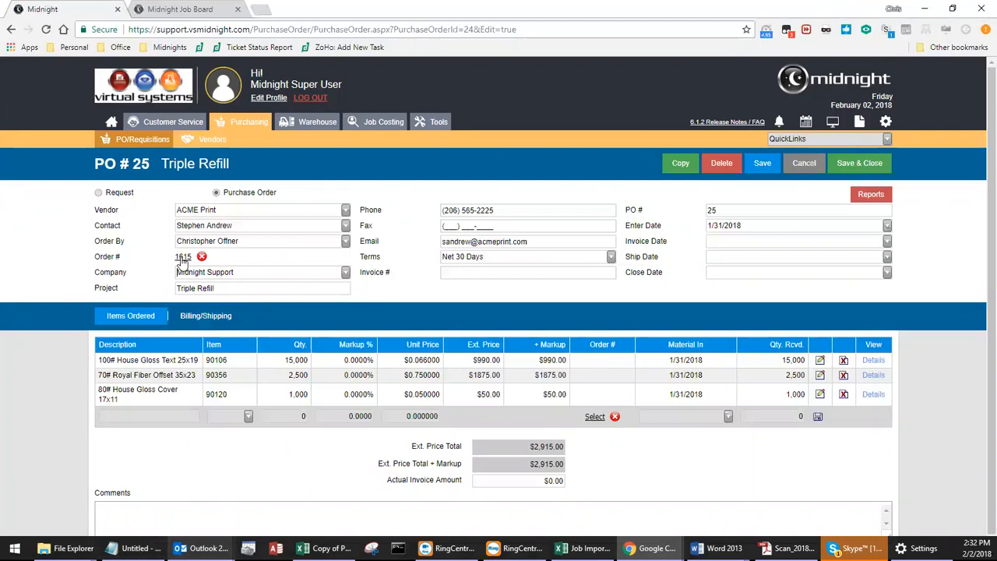
click(764, 164)
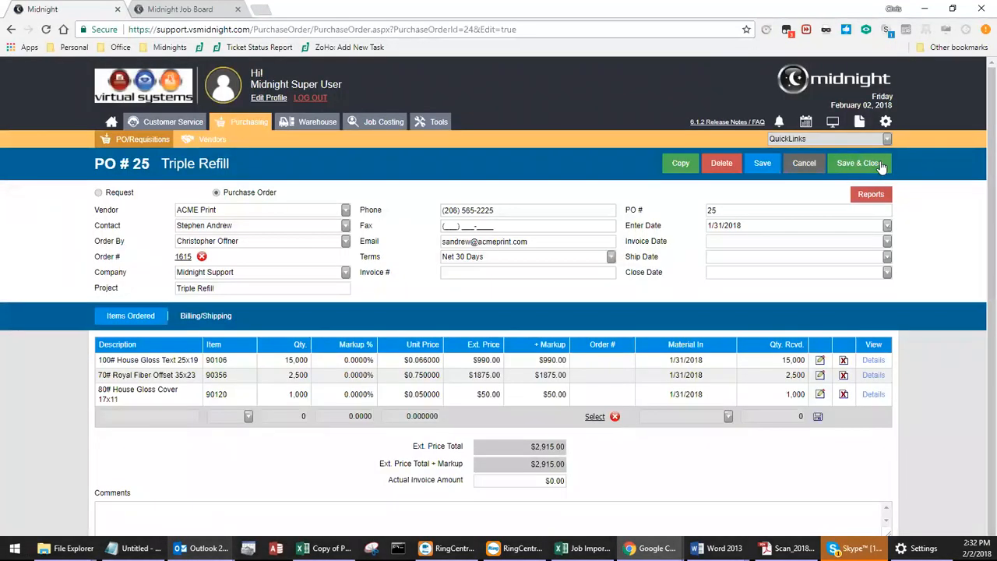
click(880, 163)
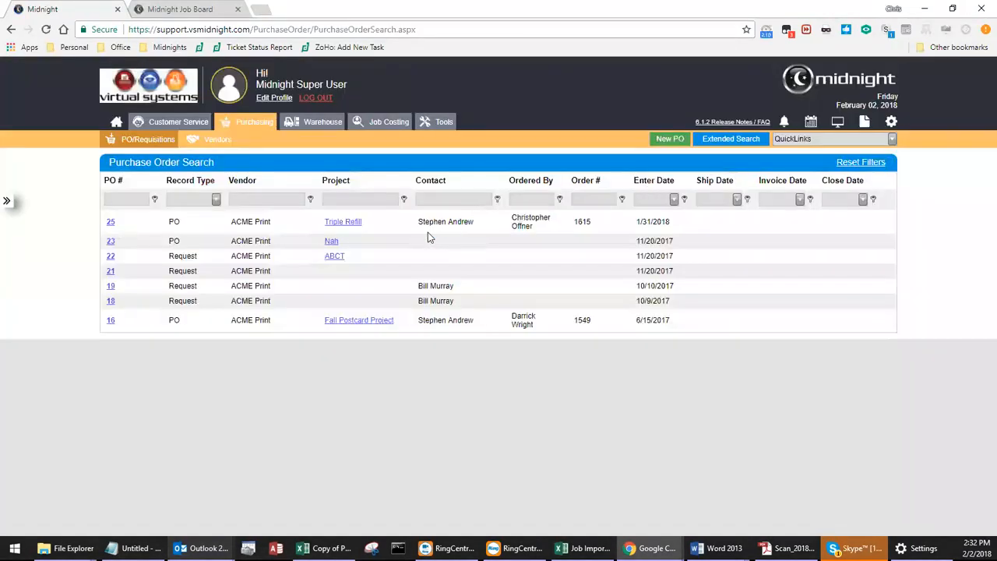
Clear the order linked to the whole Fall Postcard Project purchase order and assign its Print Postcards line to the Cutter Chefs order.
click(386, 326)
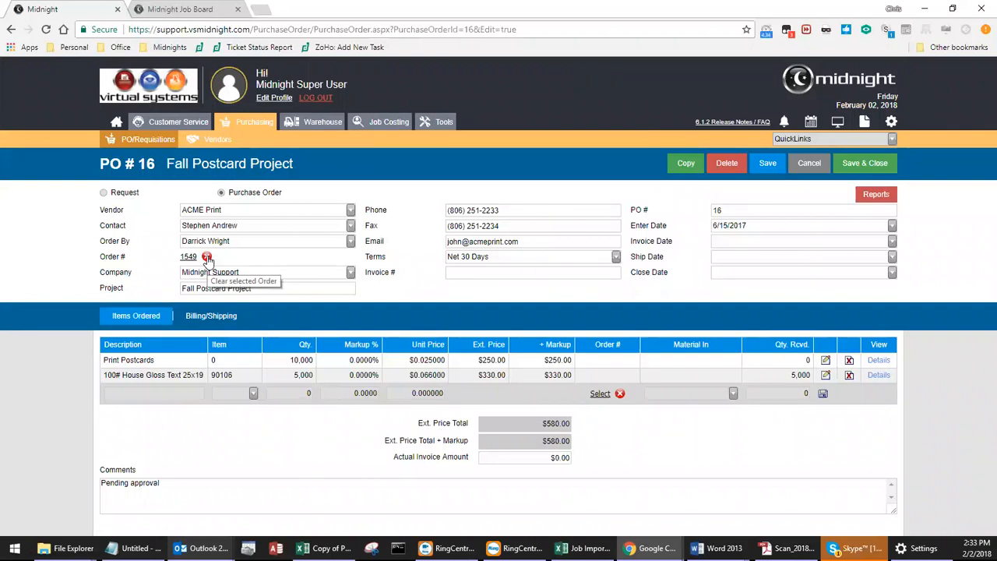
click(206, 257)
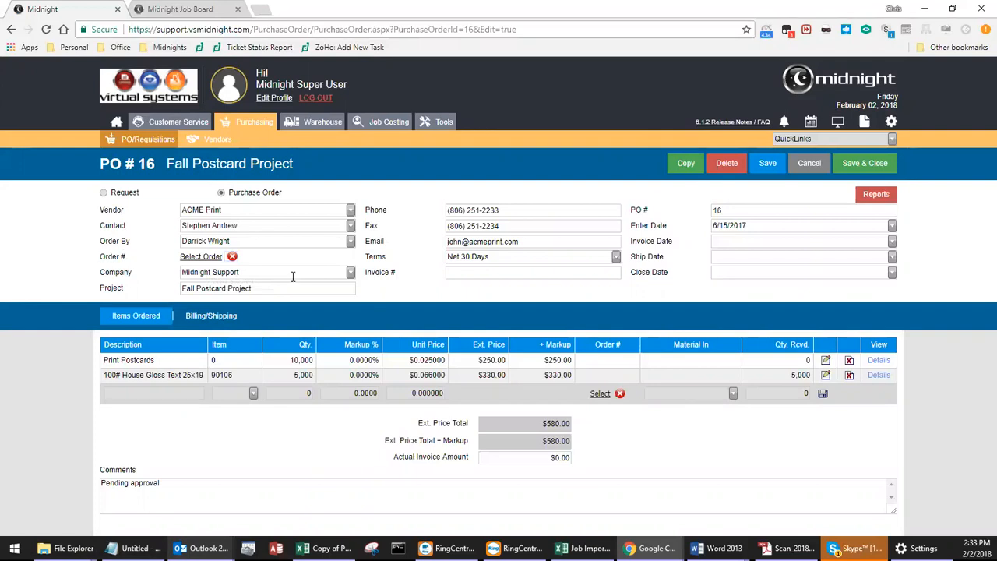
click(826, 362)
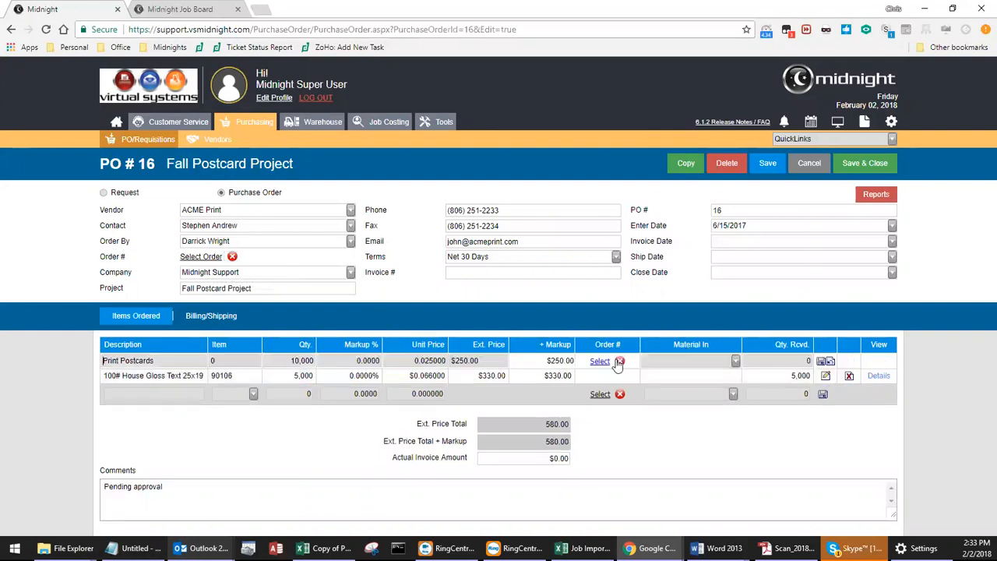
click(601, 362)
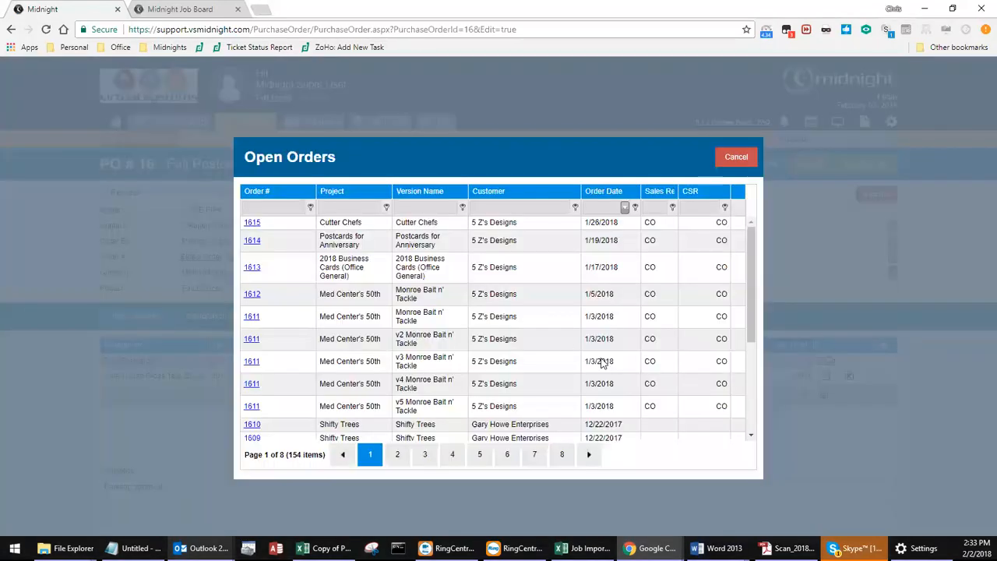
click(252, 222)
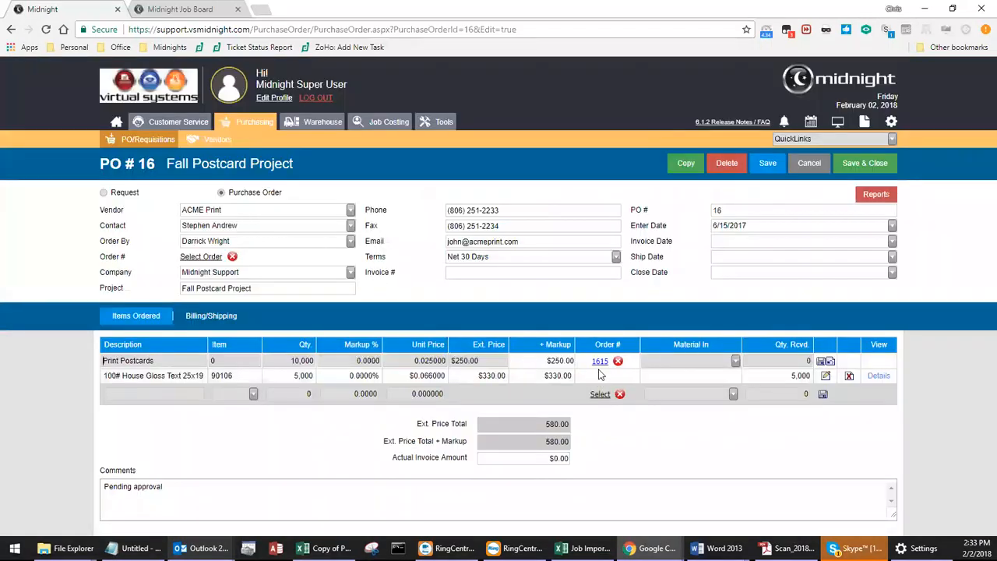
click(821, 361)
Assign the 100# House Gloss Text 25x19 line to the Shifty Trees order dated 11/30/2017, and save and close the purchase order.
click(826, 375)
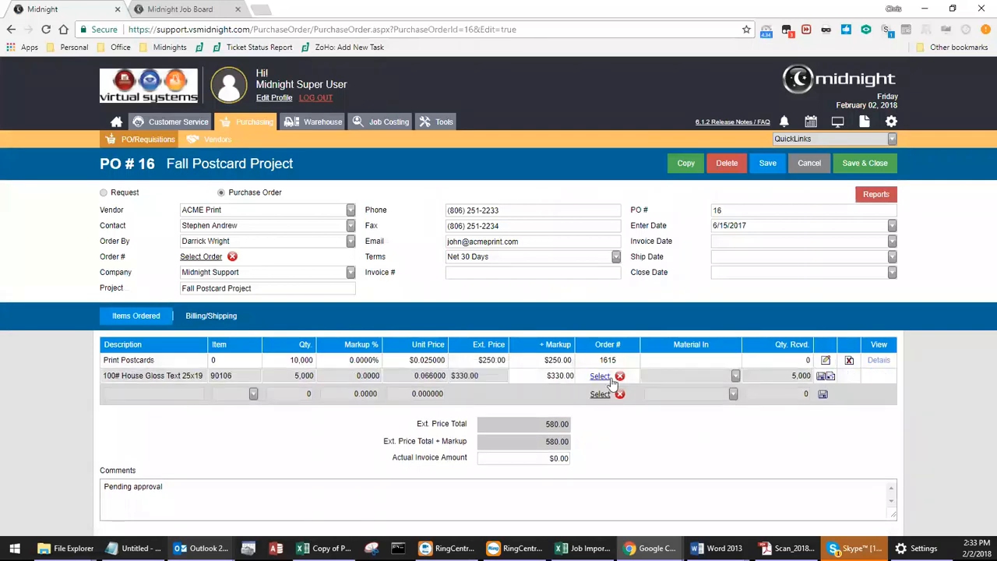
click(612, 379)
scroll(284, 319, down, 3)
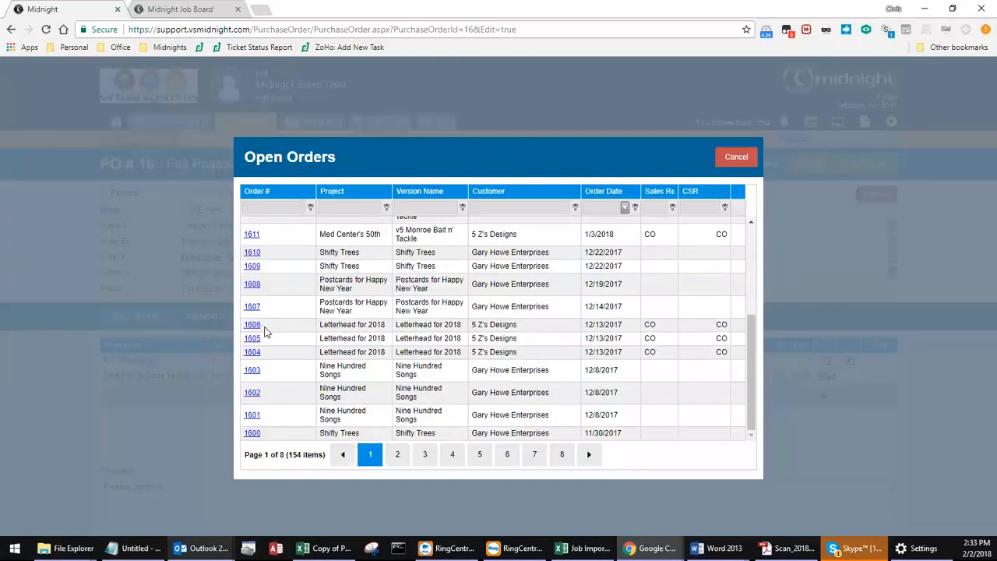
click(252, 433)
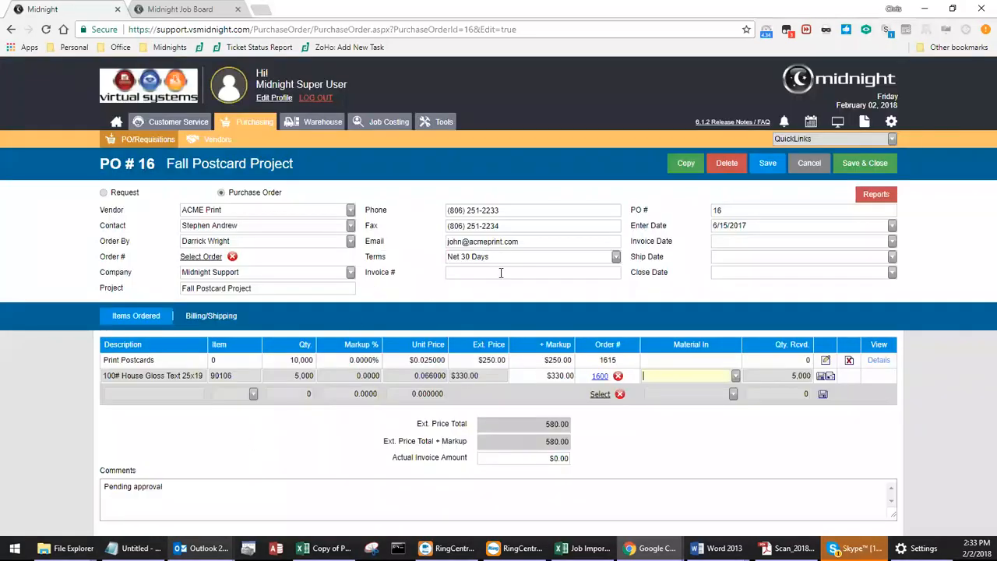
click(822, 377)
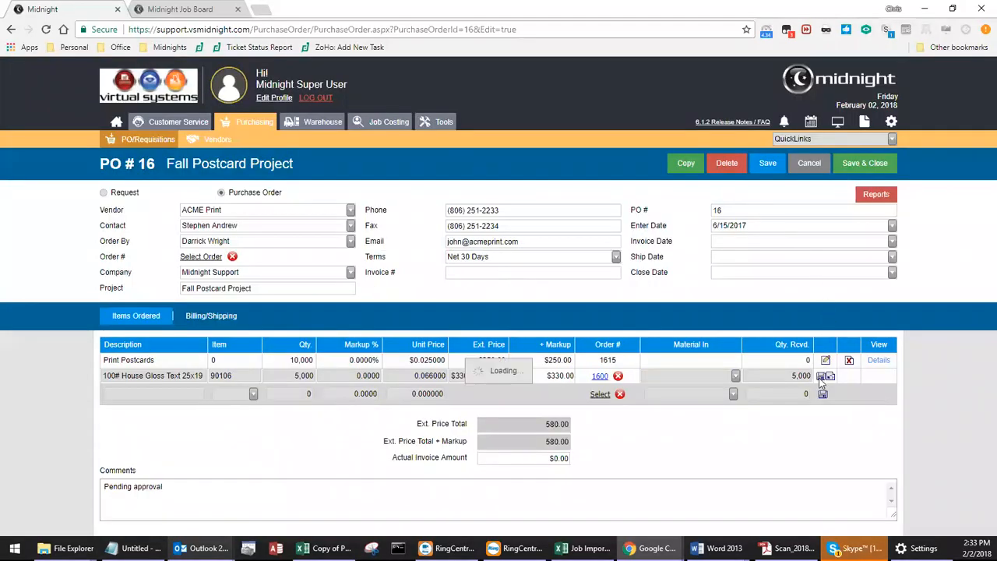
click(859, 161)
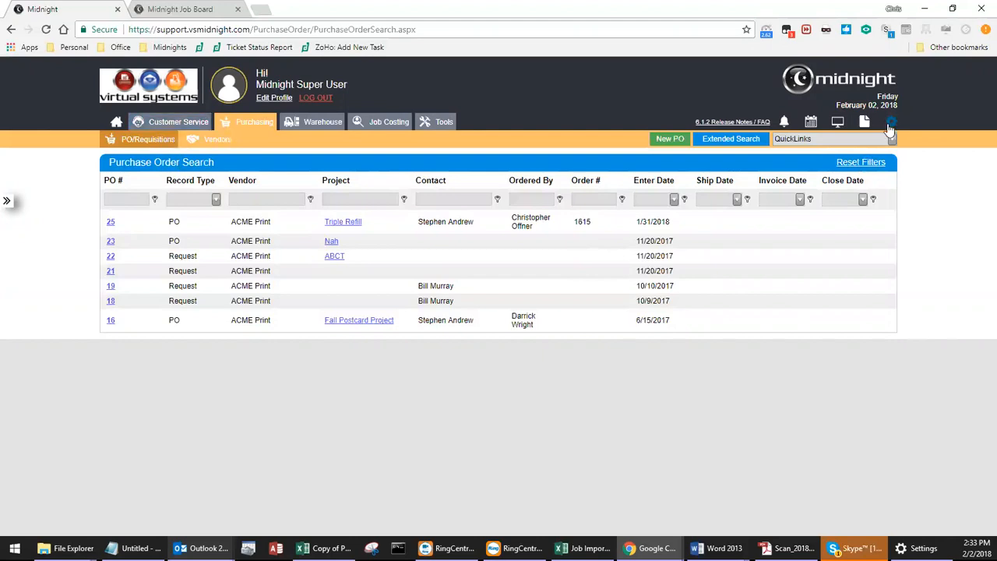
Open the Cutter Chefs order and run its Job Detail Analysis report.
click(140, 125)
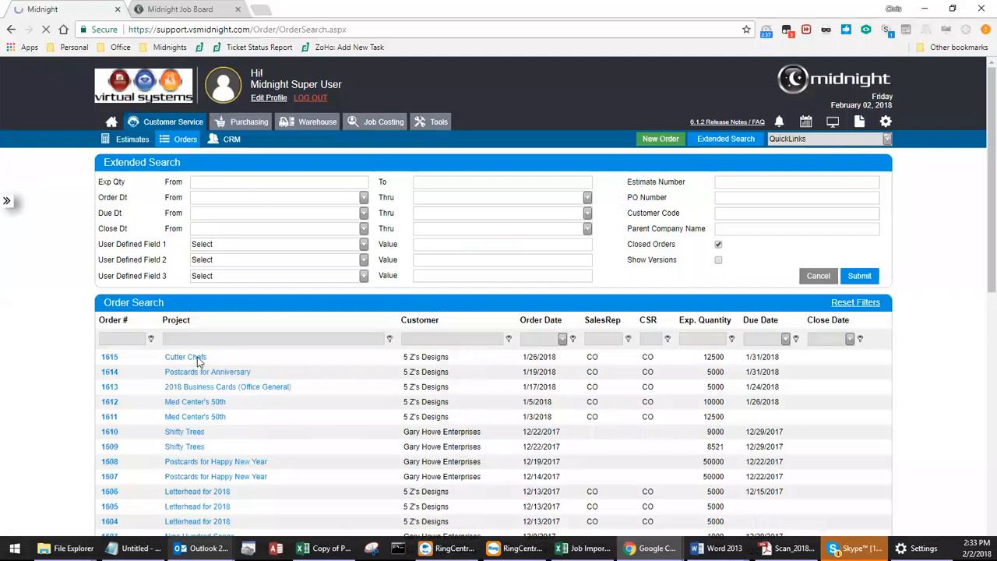
click(197, 356)
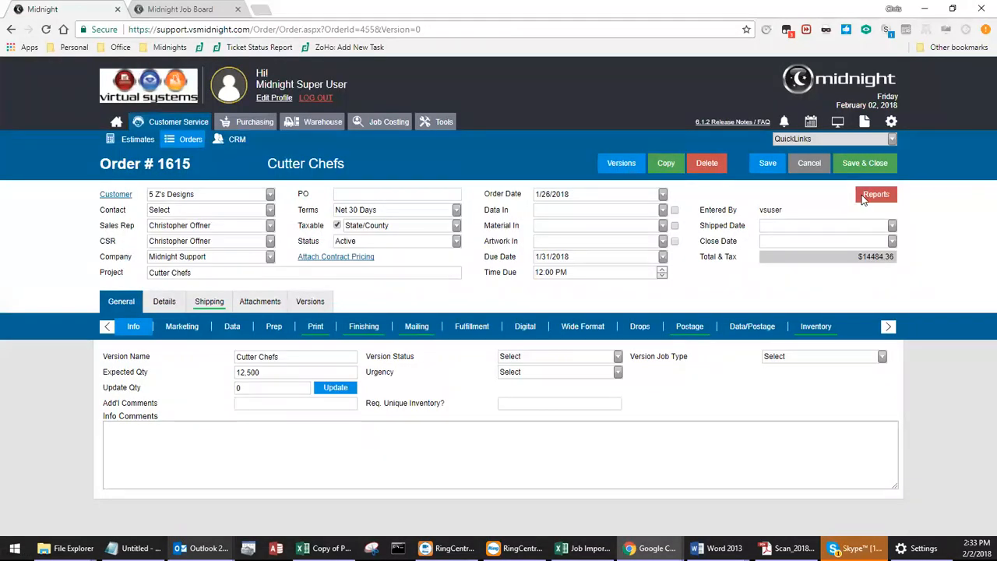
click(870, 201)
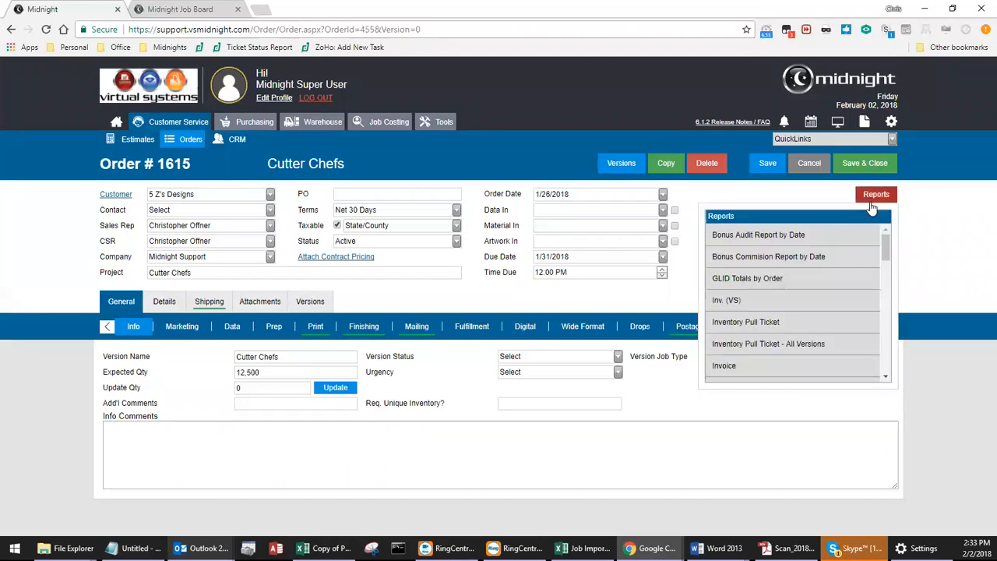
drag(889, 257, 890, 313)
click(852, 311)
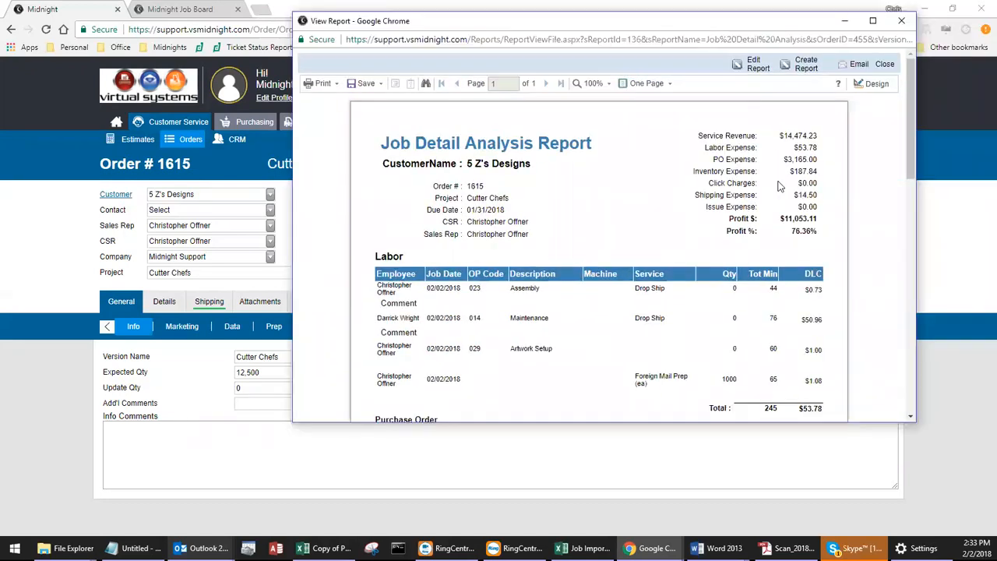
Examine the report's PO, shipping and issue expense summary lines and its purchase order, inventory and shipping detail sections.
drag(710, 159, 816, 159)
drag(696, 195, 826, 196)
click(830, 196)
drag(909, 177, 911, 253)
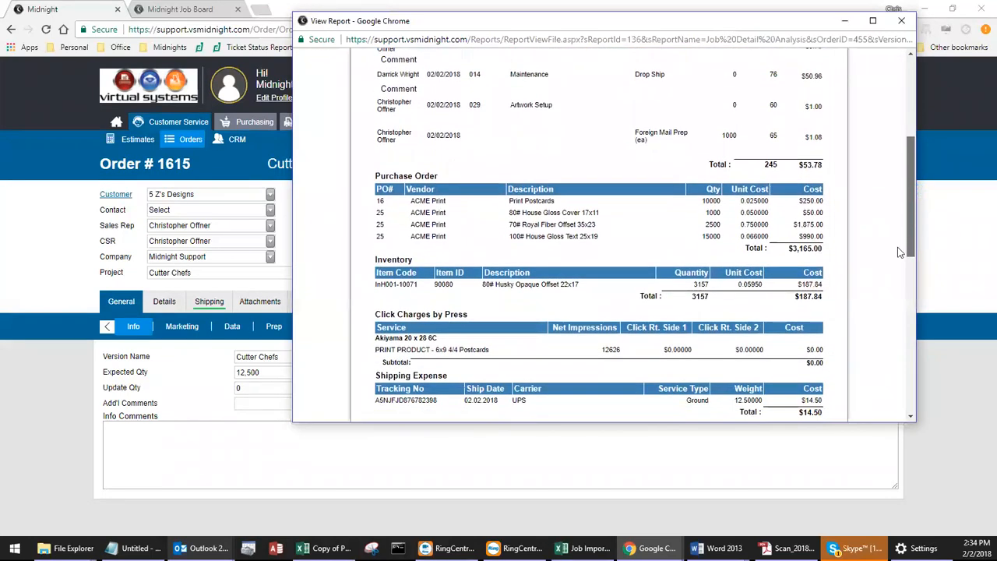
double_click(380, 201)
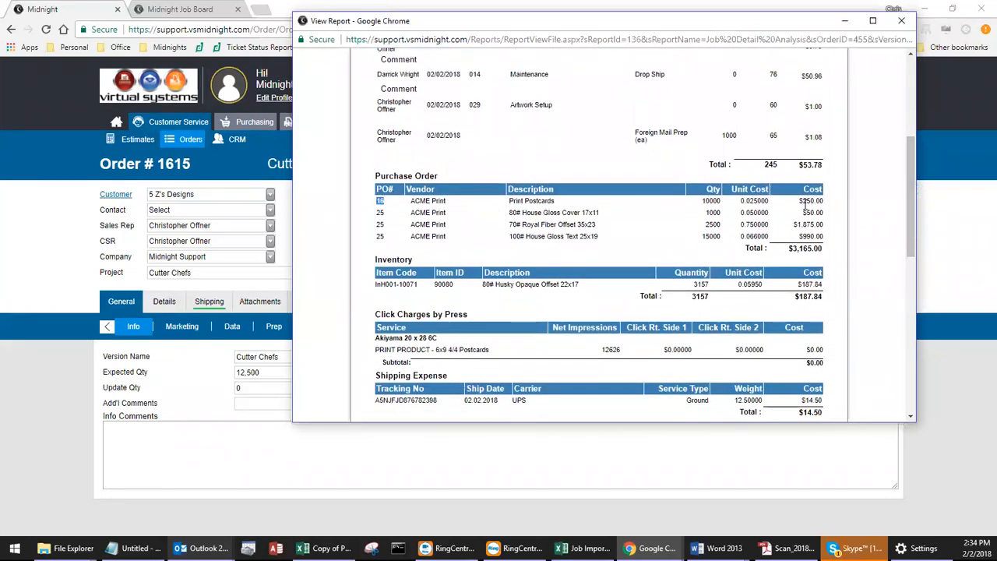
drag(909, 249, 910, 286)
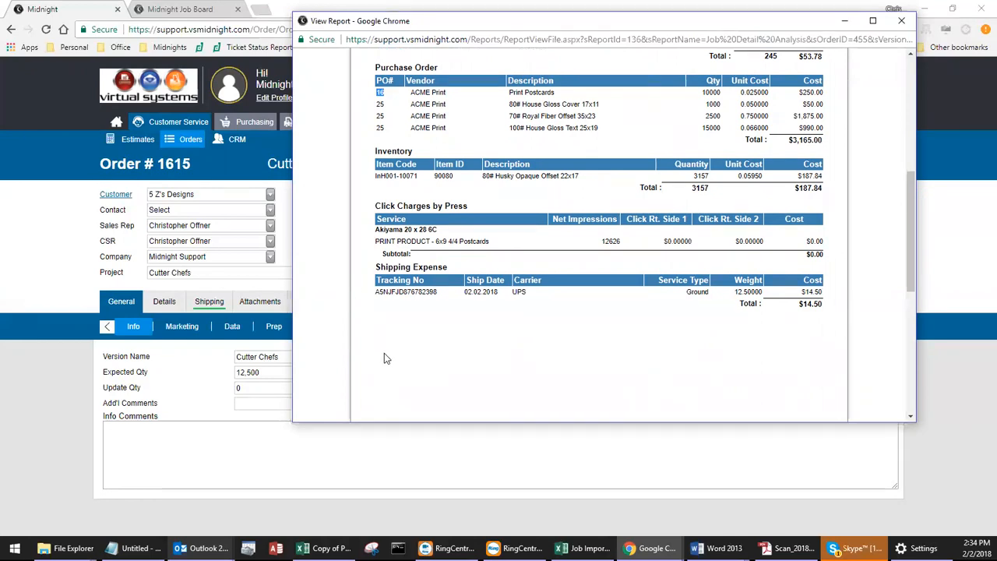
scroll(383, 368, up, 5)
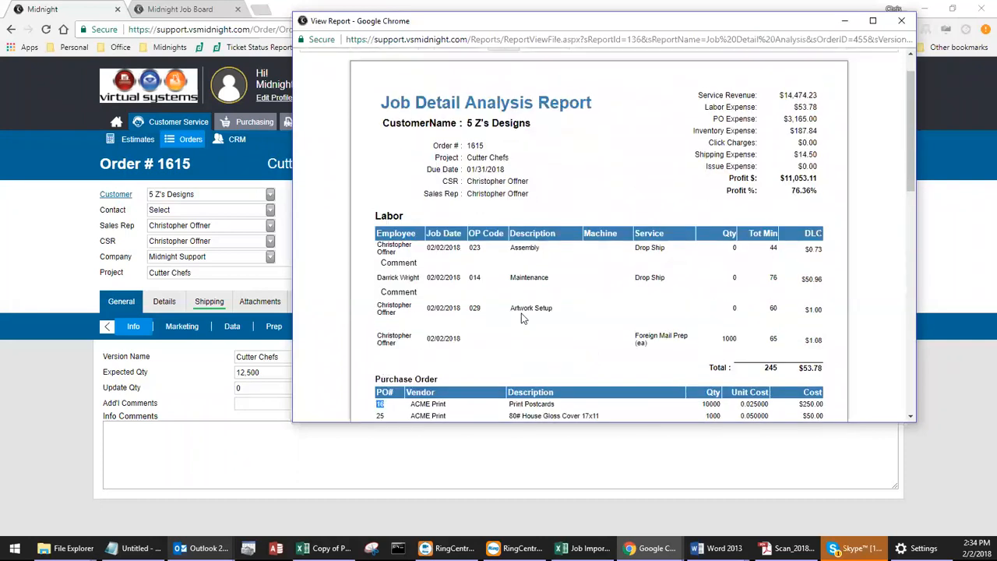
drag(707, 169, 756, 165)
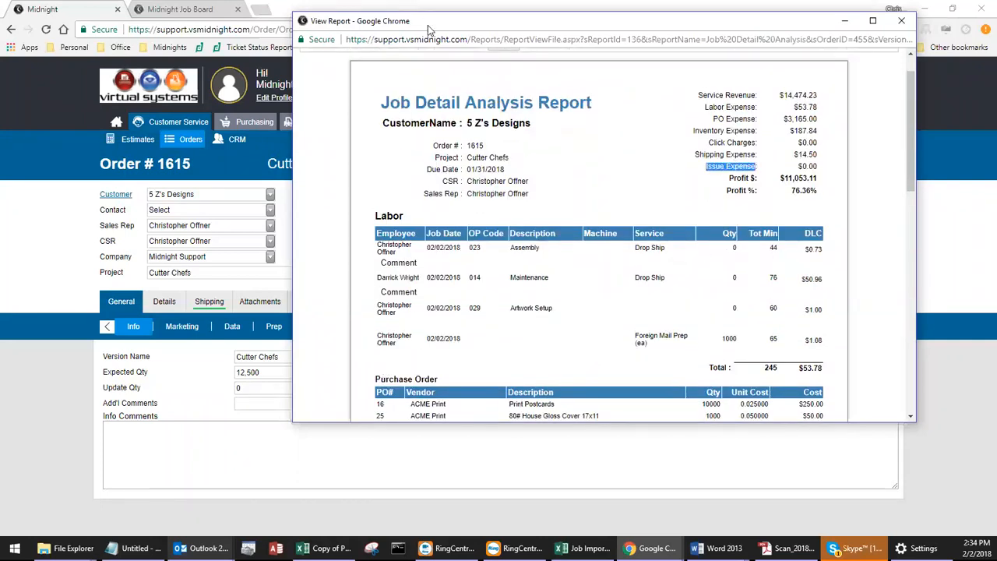
Return to the Cutter Chefs order and start a new Issue Tracking entry for it.
click(951, 141)
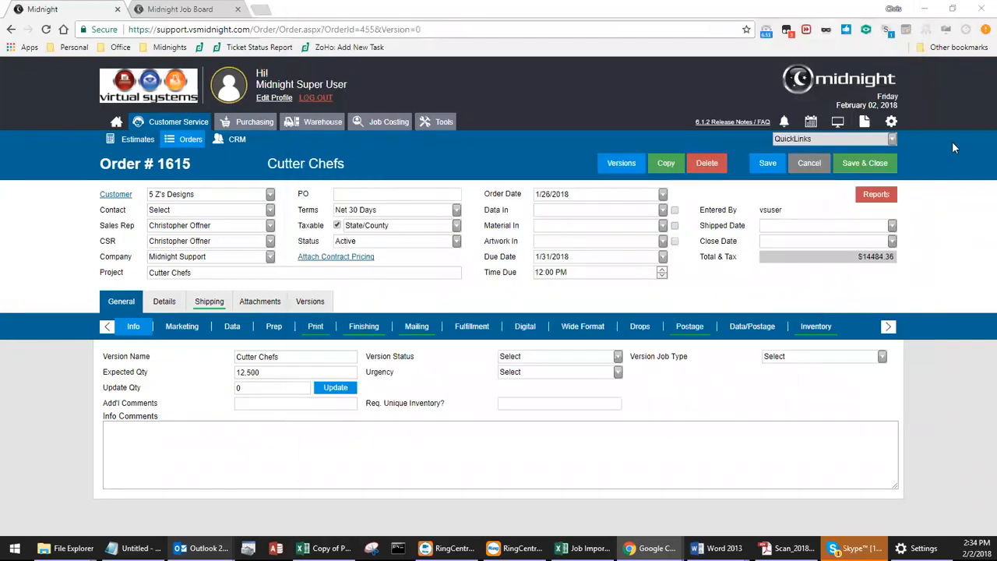
click(889, 141)
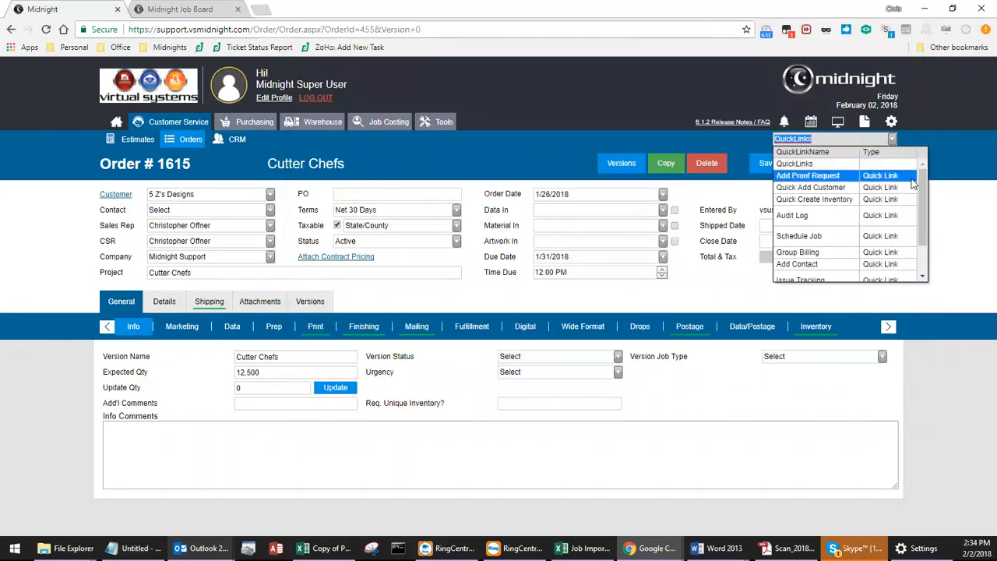
scroll(919, 188, down, 2)
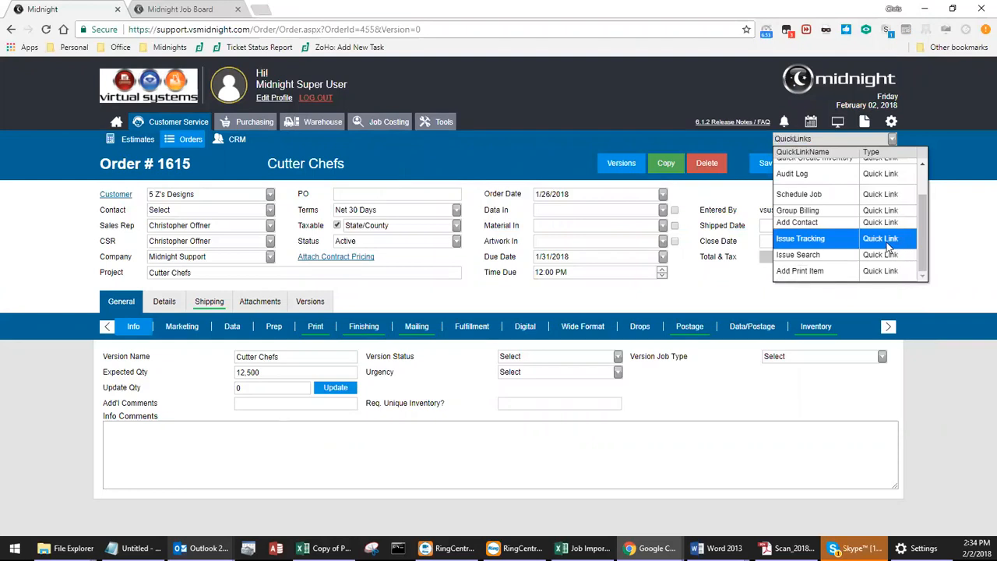
click(887, 241)
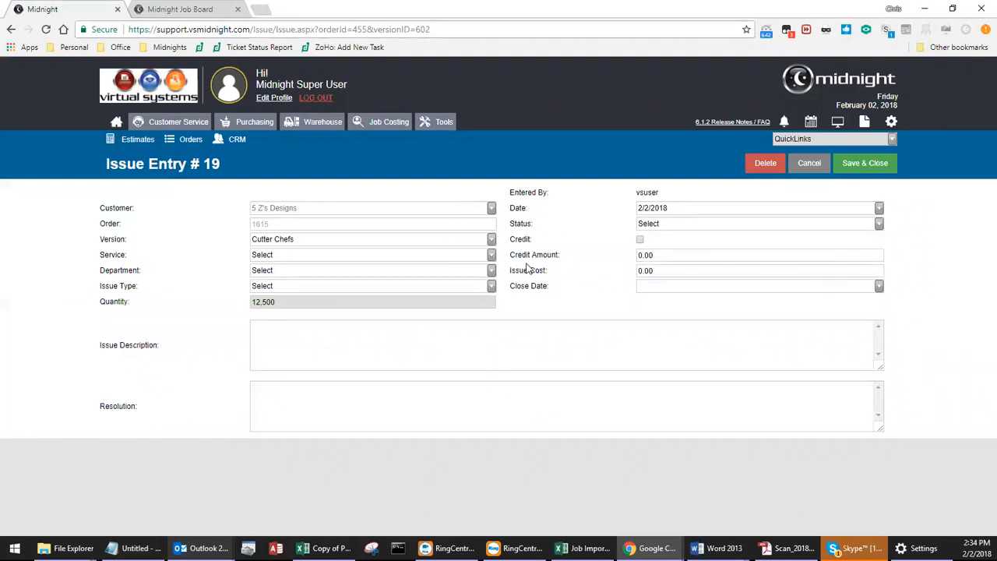
Set the issue's service to MicroCutting, its department to Finishing and its issue type to Procedural.
click(491, 256)
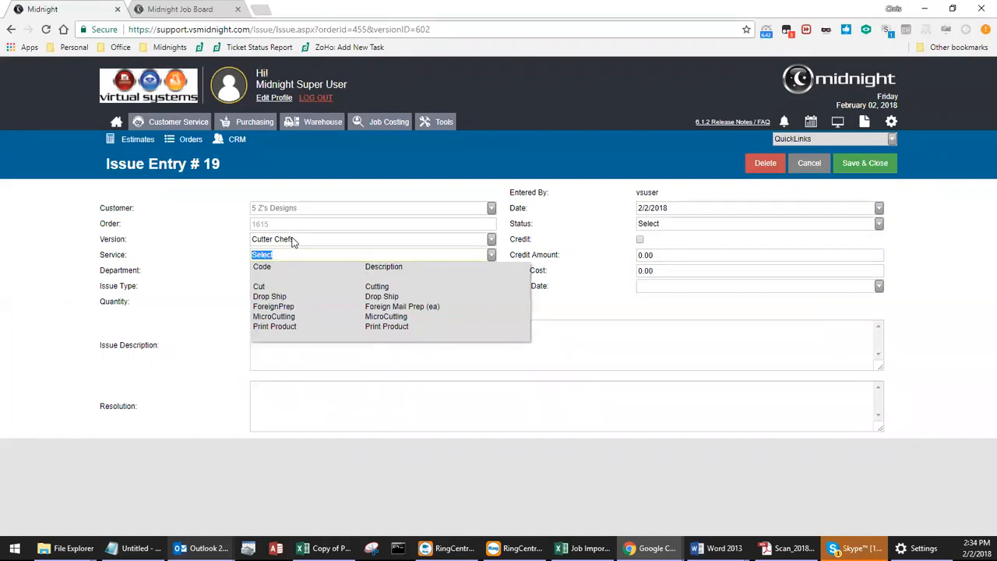
click(283, 317)
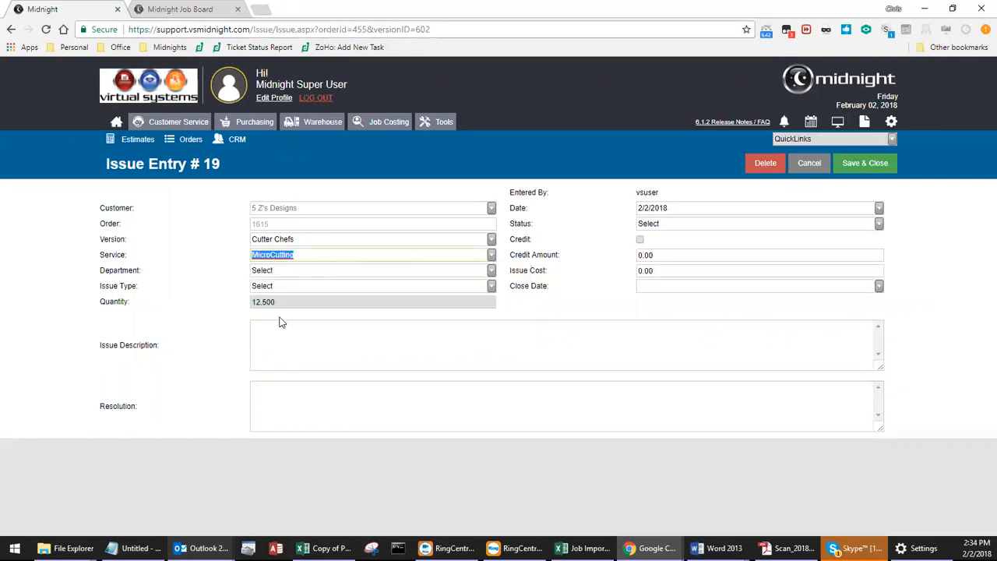
click(491, 270)
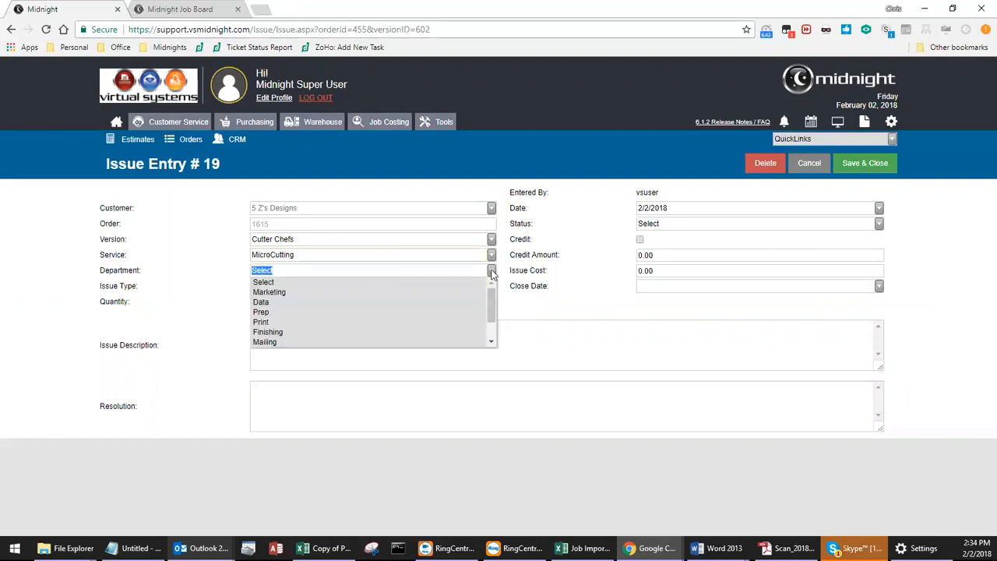
click(265, 332)
click(491, 290)
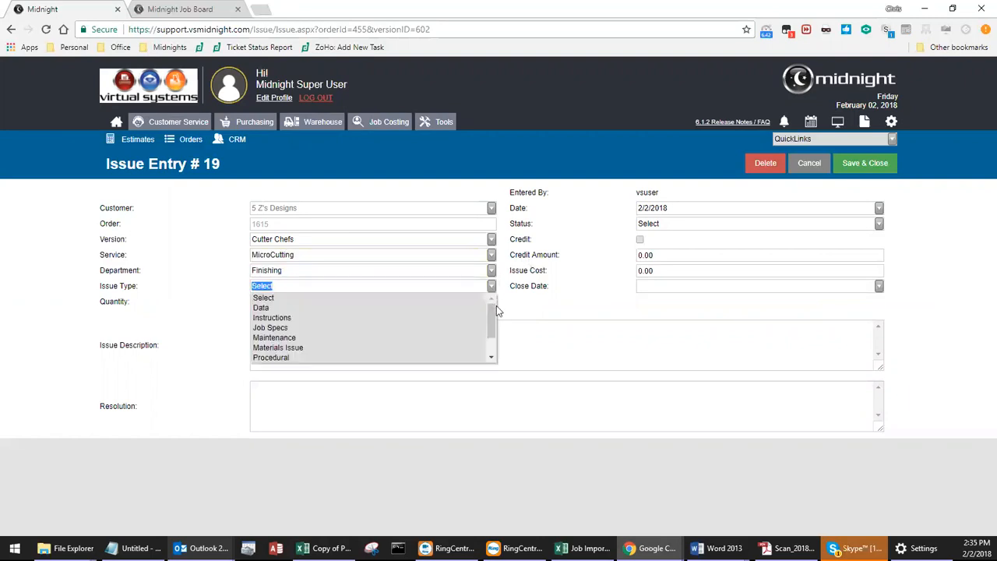
scroll(493, 315, down, 1)
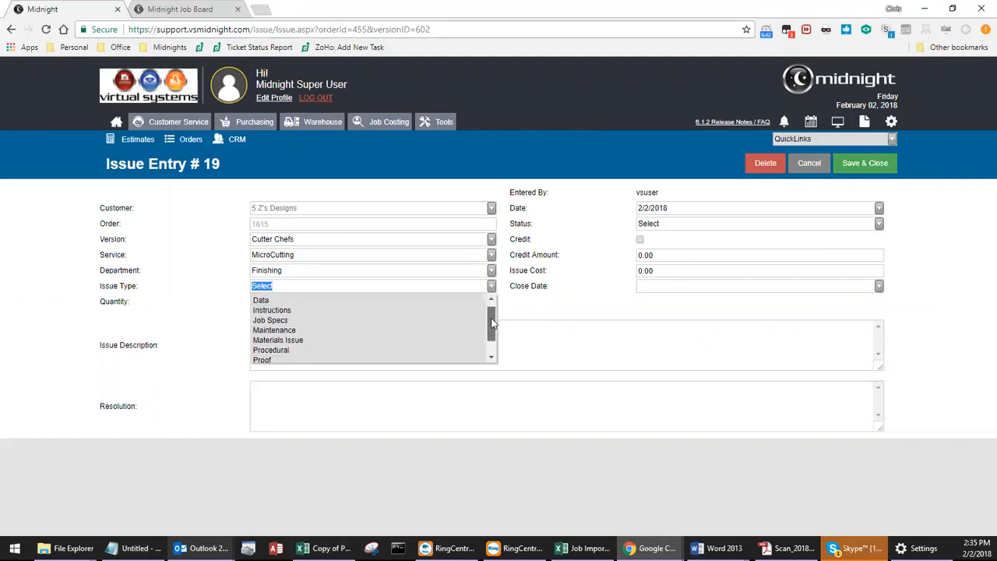
click(303, 347)
Describe the issue as "Cutting was too close to edge." and set the issue cost to 250.00.
click(457, 335)
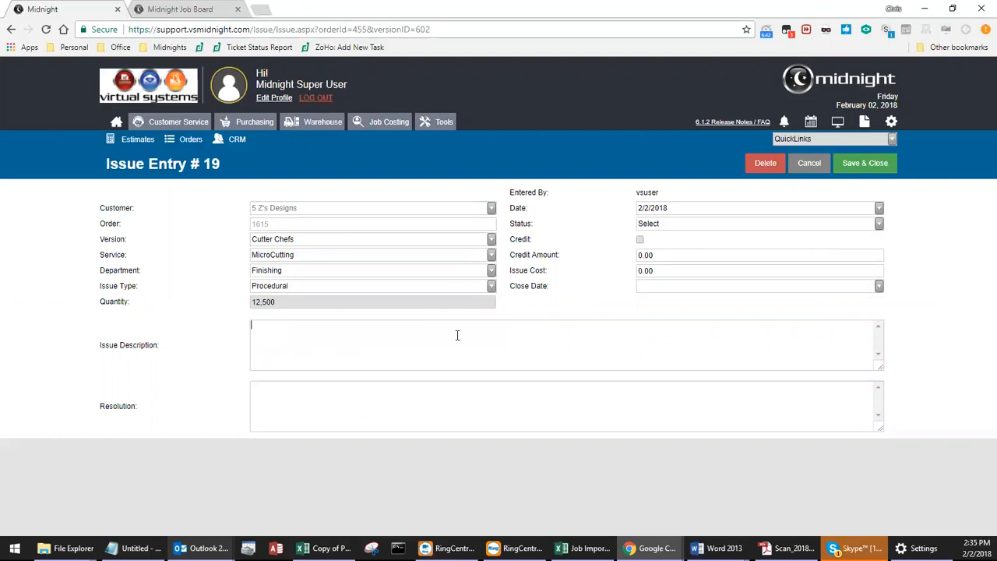
text(Cutting was too close to edge.)
click(675, 271)
text(25)
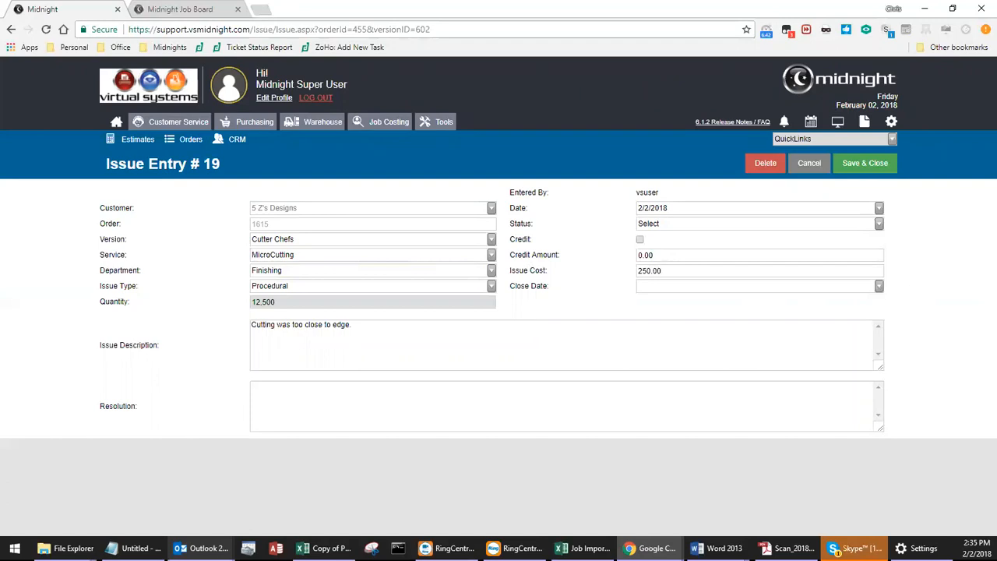
Set the issue's status to Resolved, and save and close the entry.
click(879, 224)
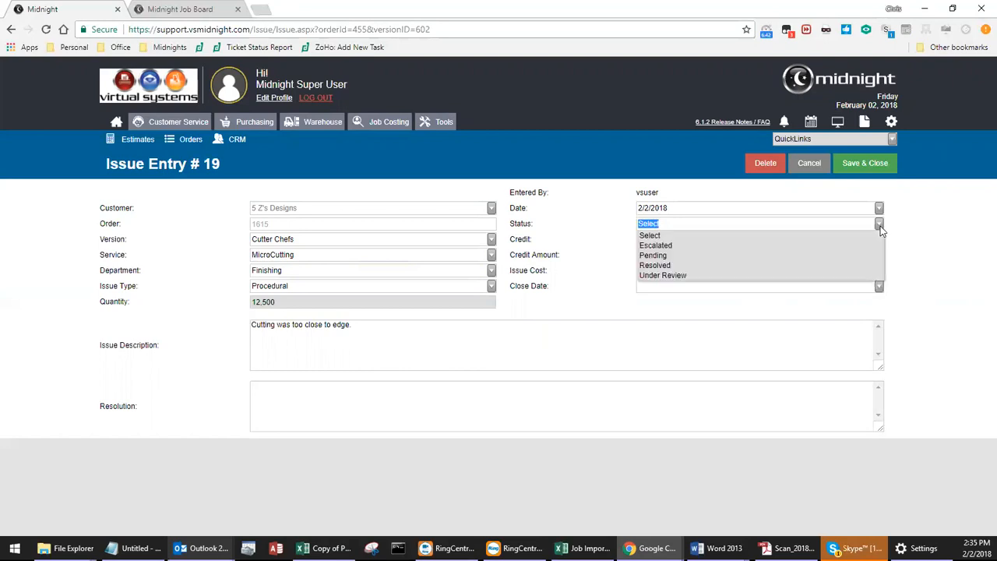
click(658, 265)
click(860, 166)
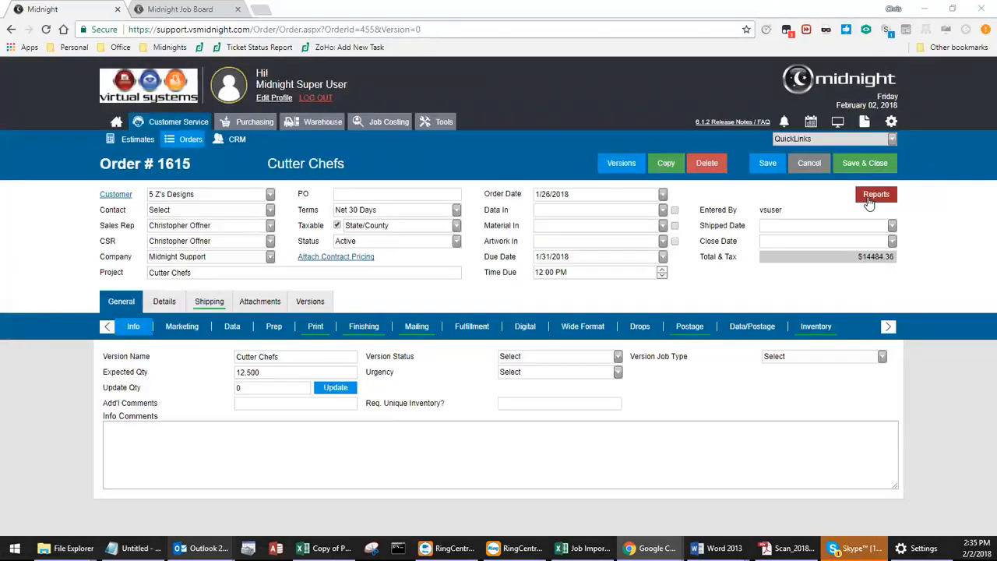
Rerun the order's Job Detail Analysis report, check the issue expense in its summary and detail sections, and close the report.
click(895, 200)
drag(886, 233, 887, 305)
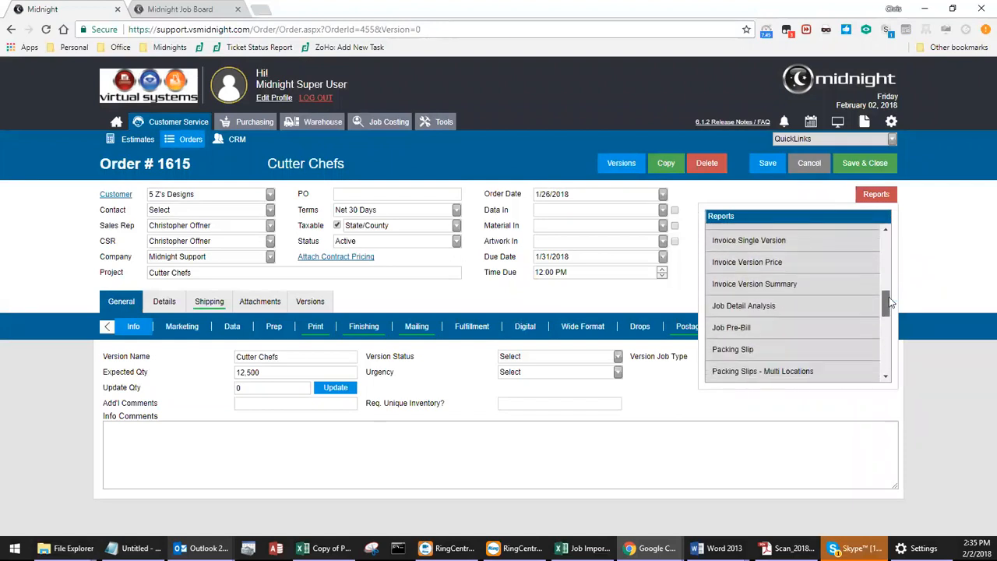
click(769, 305)
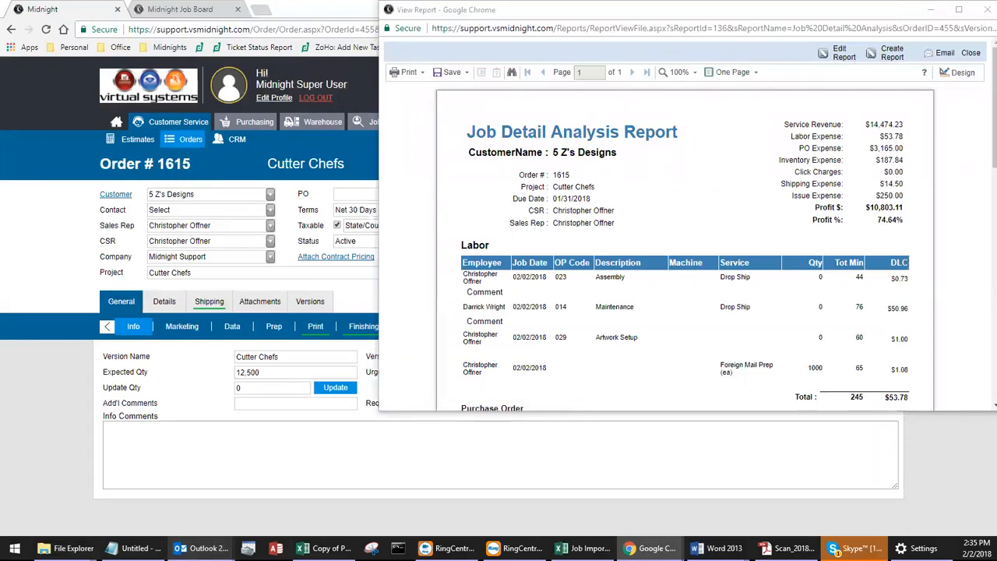
drag(905, 196, 874, 196)
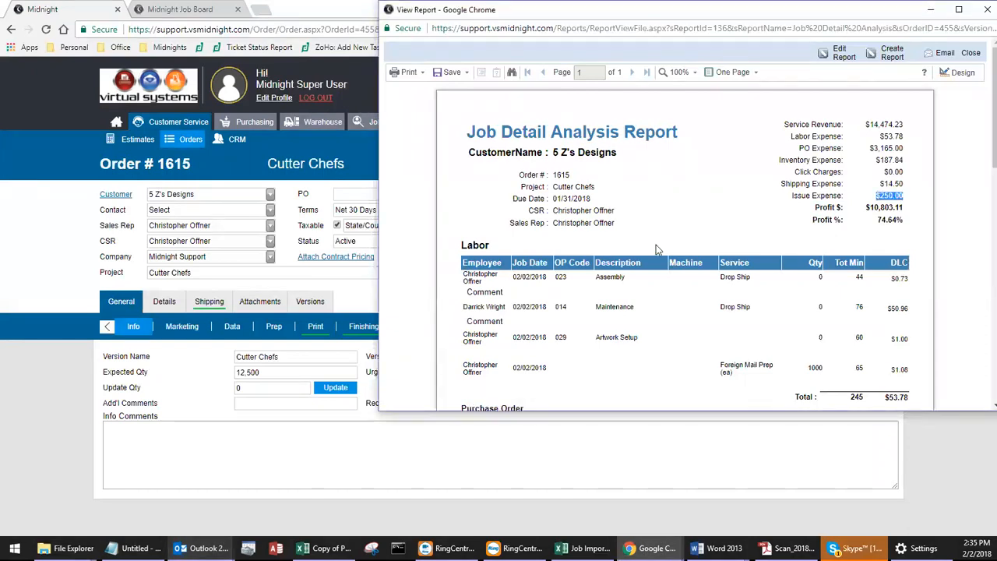
scroll(642, 238, down, 4)
scroll(627, 228, down, 1)
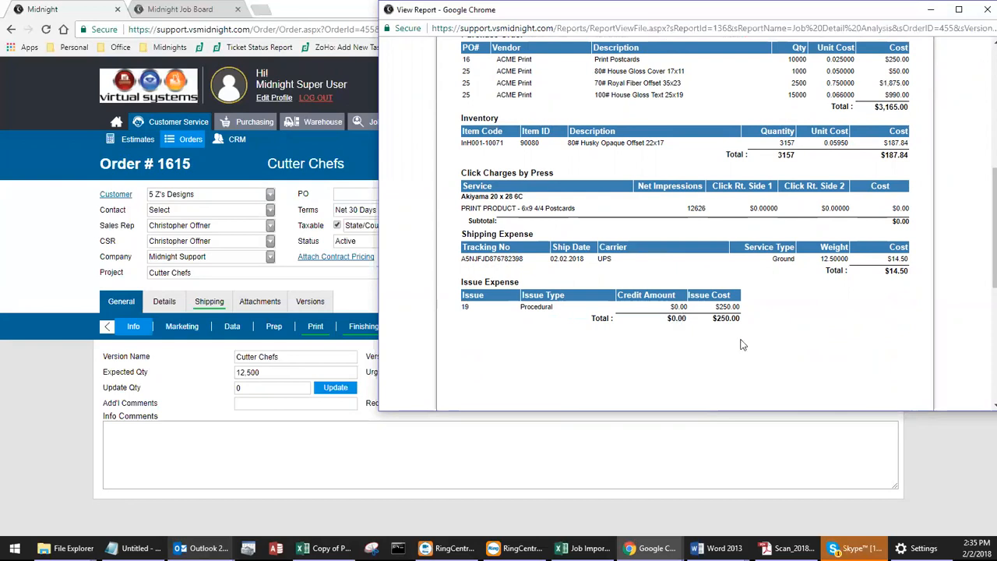
scroll(745, 350, up, 5)
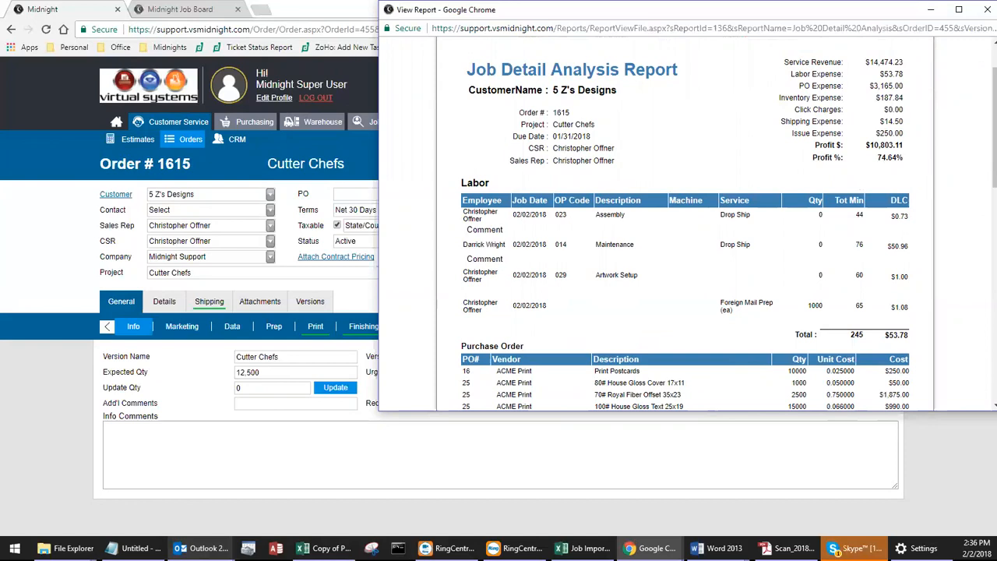
click(981, 9)
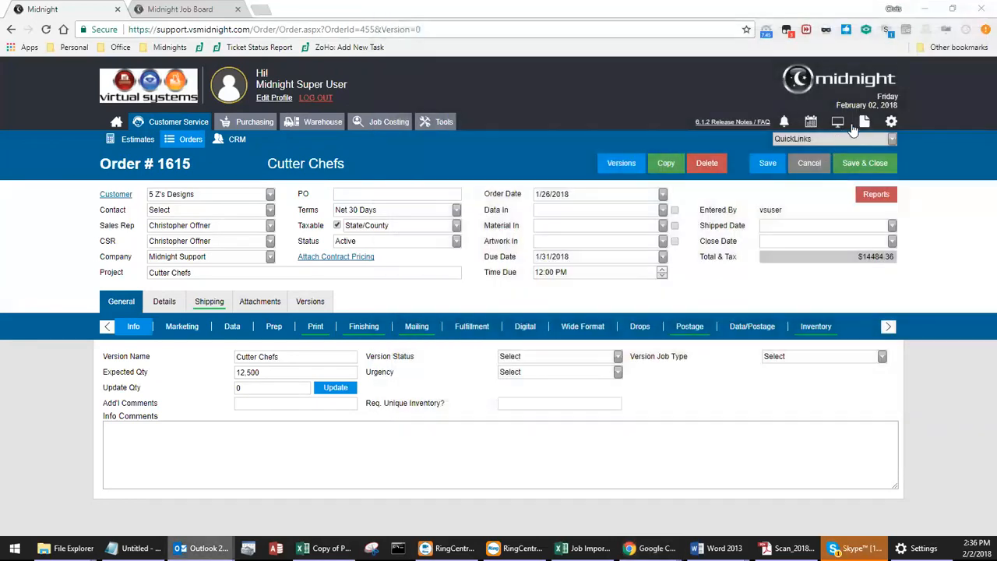
Open the Job Detail Analysis report from the Job Costing Reports in Midnight Reports and run it for the Cutter Chefs order.
click(864, 122)
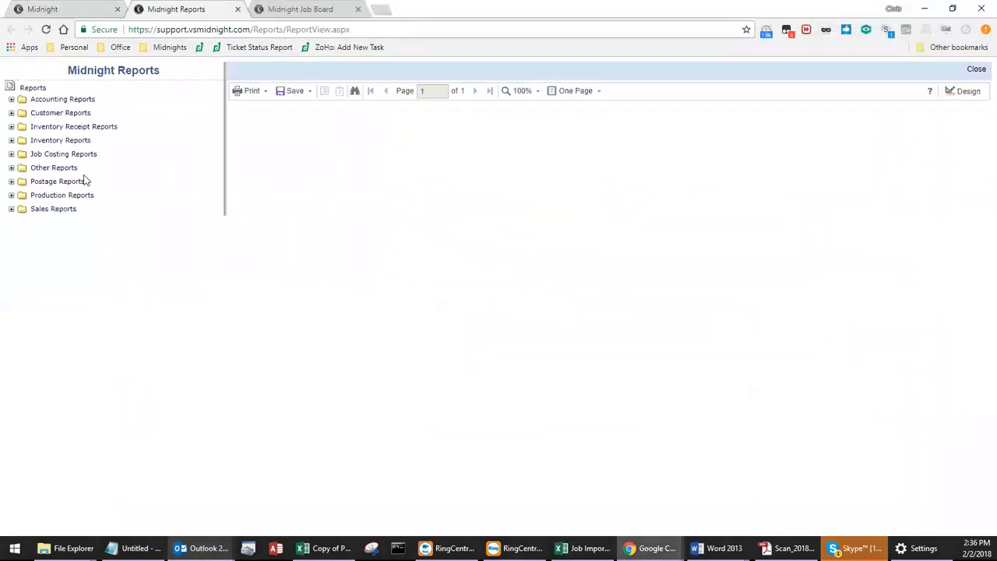
click(11, 154)
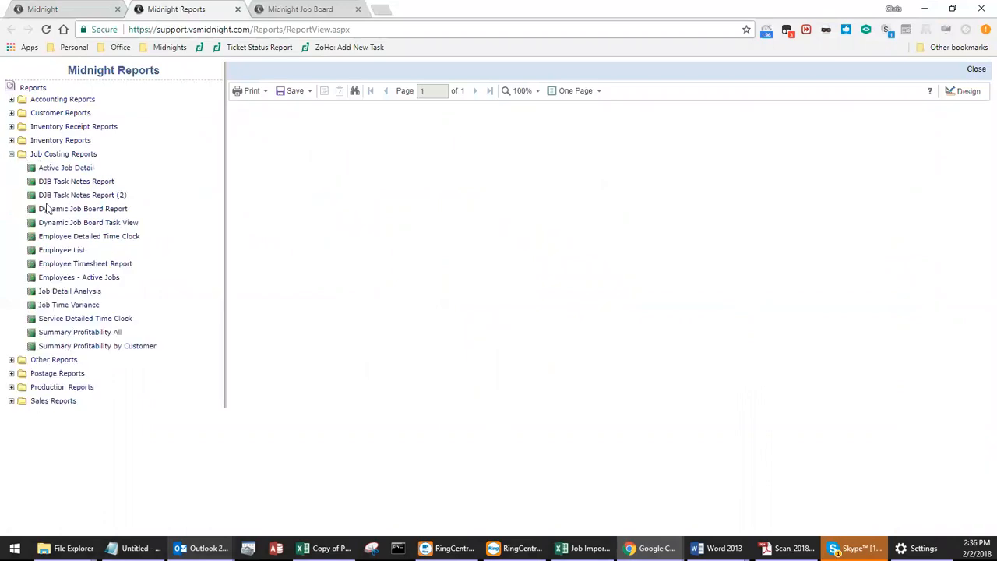
click(56, 293)
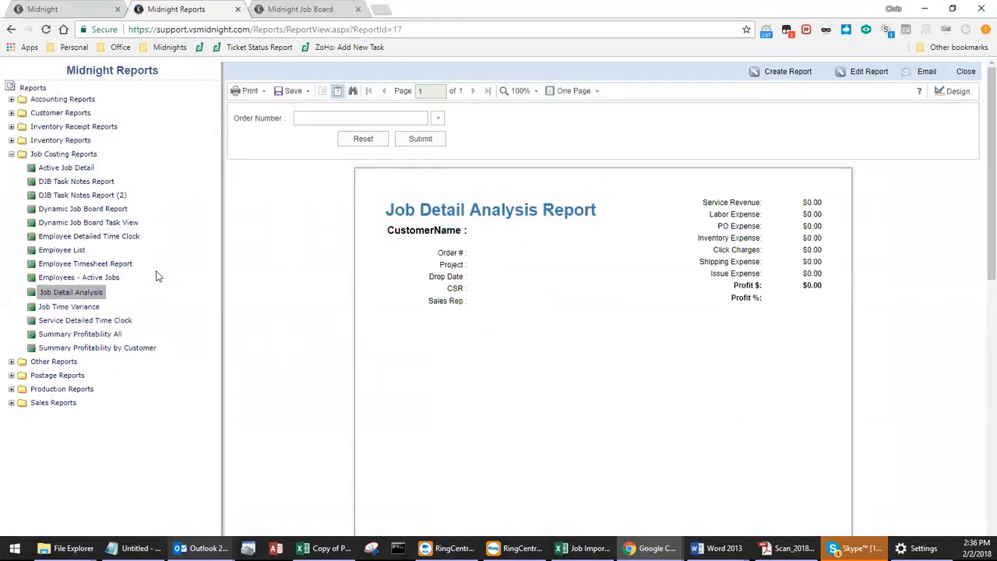
click(438, 121)
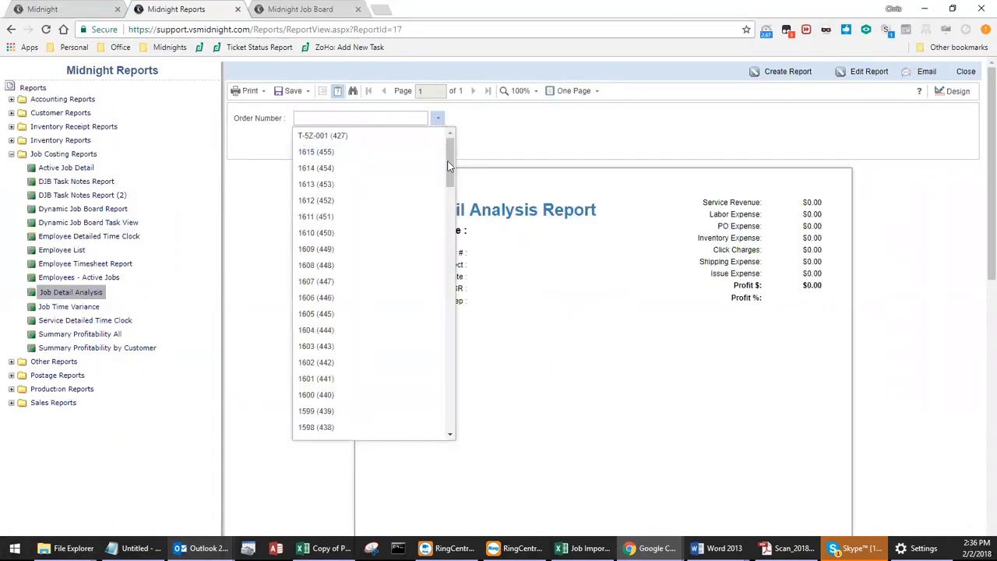
click(400, 152)
click(402, 143)
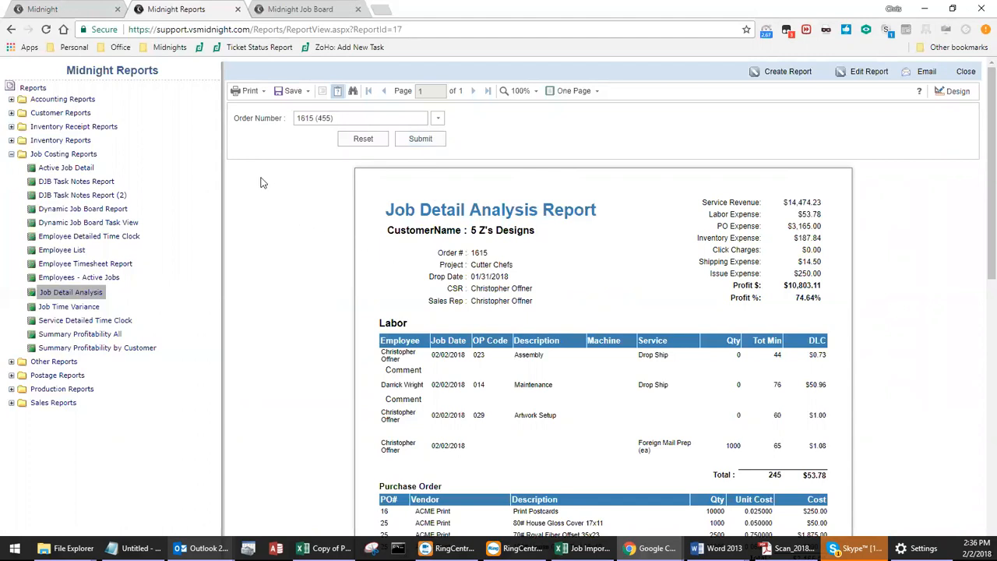
Open the Active Job Detail and Employee Detailed Time Clock reports, and view the employee choices available for filtering the time clock report.
click(48, 173)
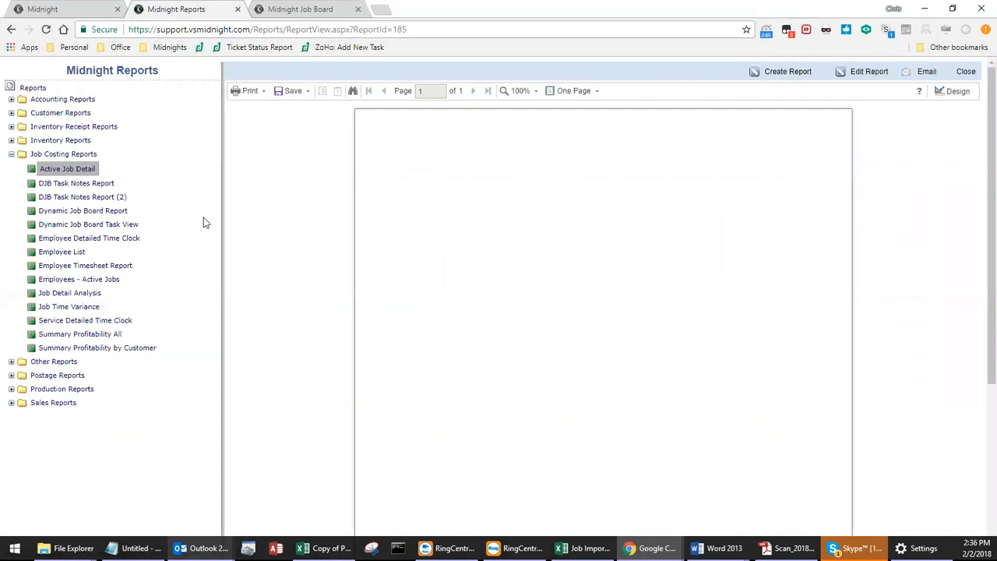
click(129, 241)
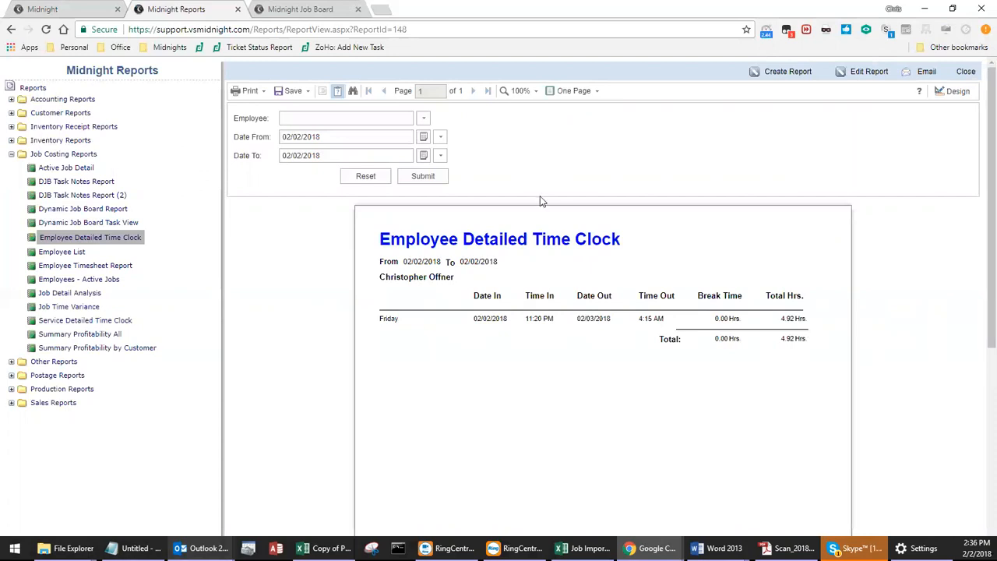
click(424, 118)
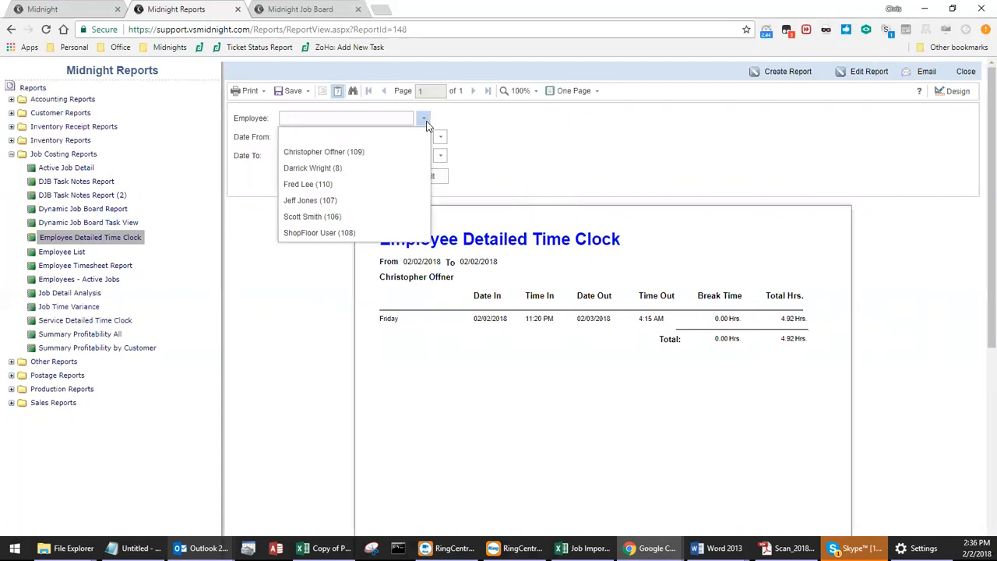
click(424, 121)
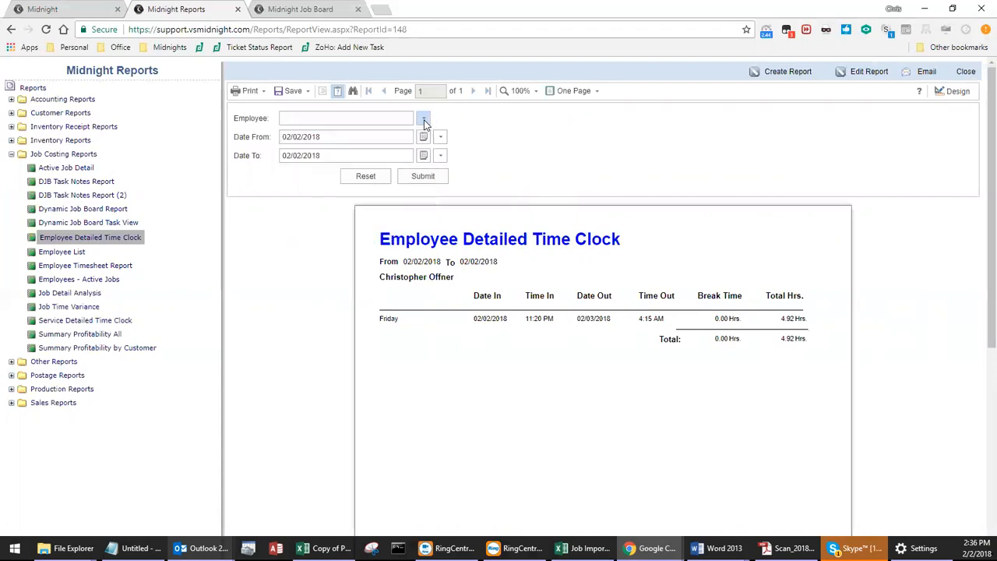
Open the Employee Timesheet Report and check the note stating which work week its calculations are based on.
click(122, 266)
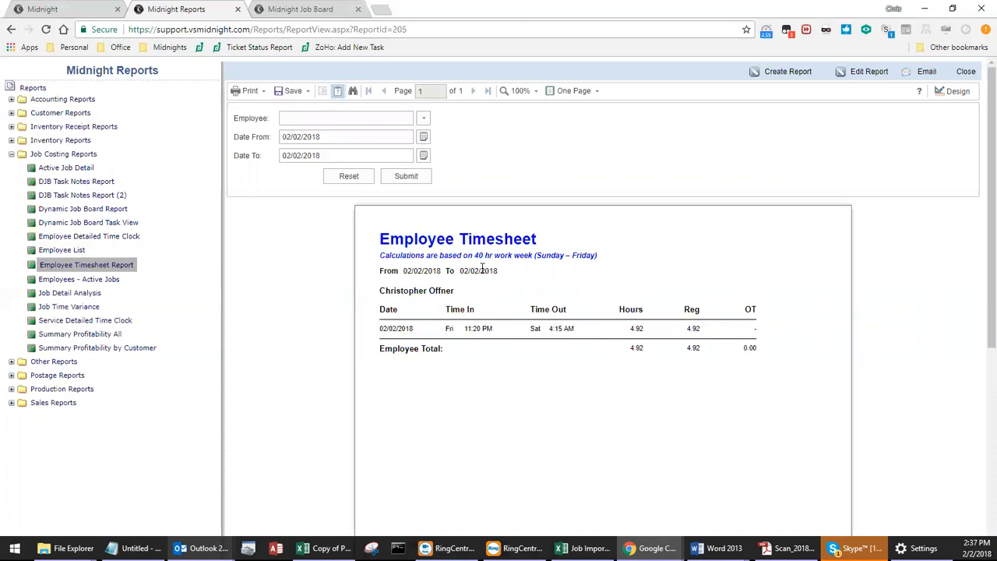
drag(474, 258, 533, 260)
click(534, 261)
Run the Summary Profitability All report with the start date set to 02/02/2017.
click(115, 335)
click(109, 334)
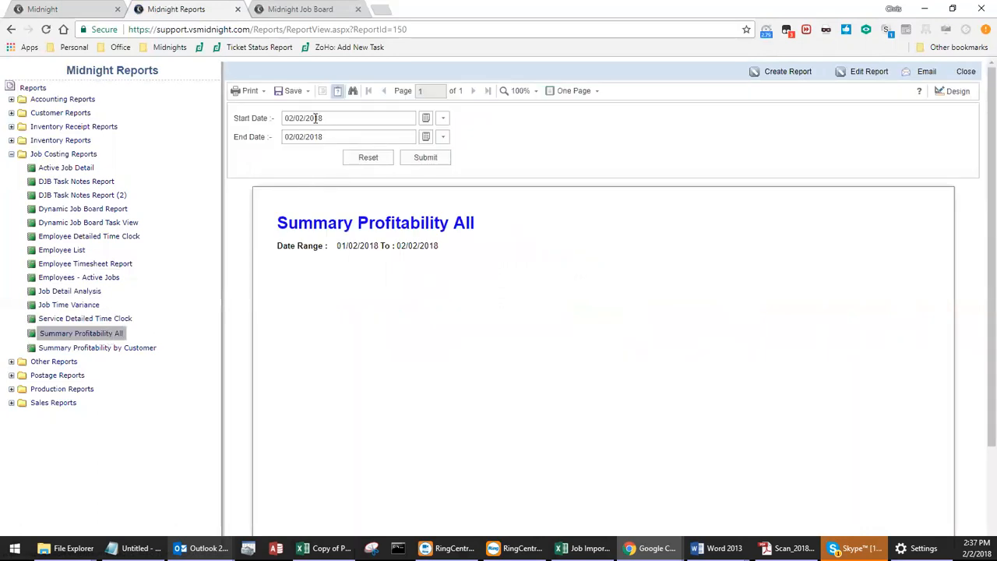
drag(315, 118, 330, 118)
text(17)
click(429, 160)
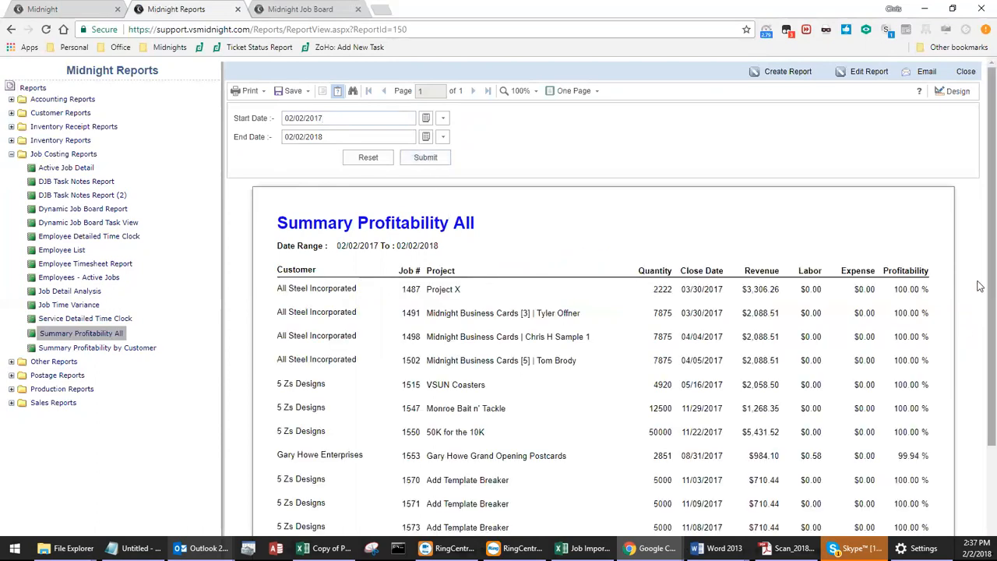
Examine the revenue, labor, expense and profitability figures for the Project X and Grand Opening Postcards jobs in the Summary Profitability All report.
scroll(979, 338, down, 1)
scroll(980, 337, down, 2)
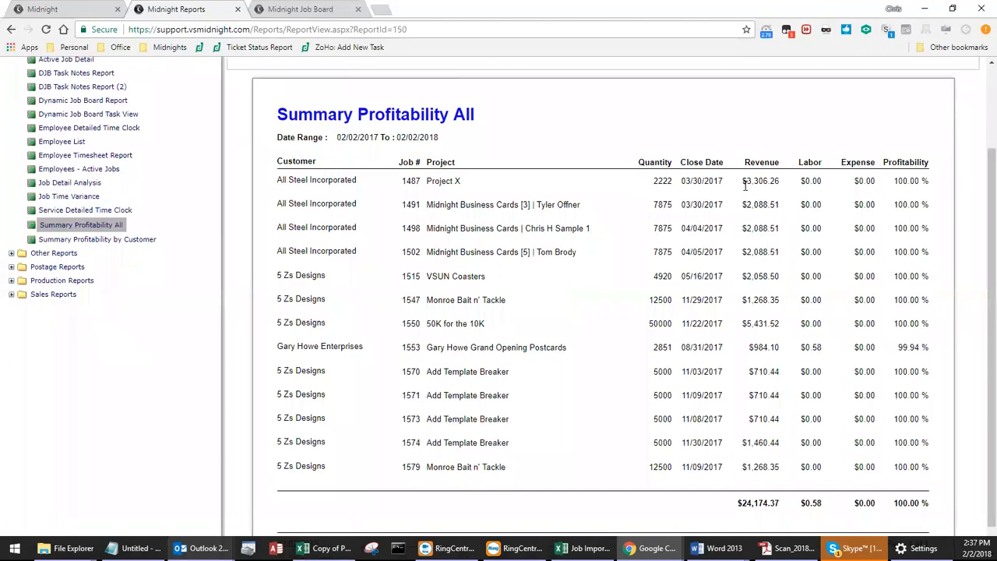
drag(742, 181, 782, 191)
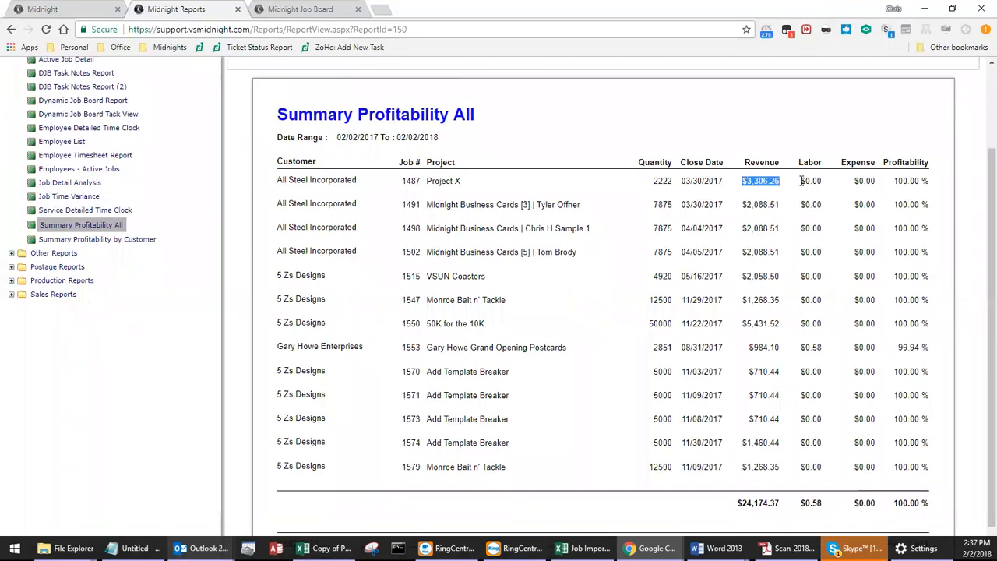
click(813, 180)
drag(853, 182, 872, 177)
click(875, 179)
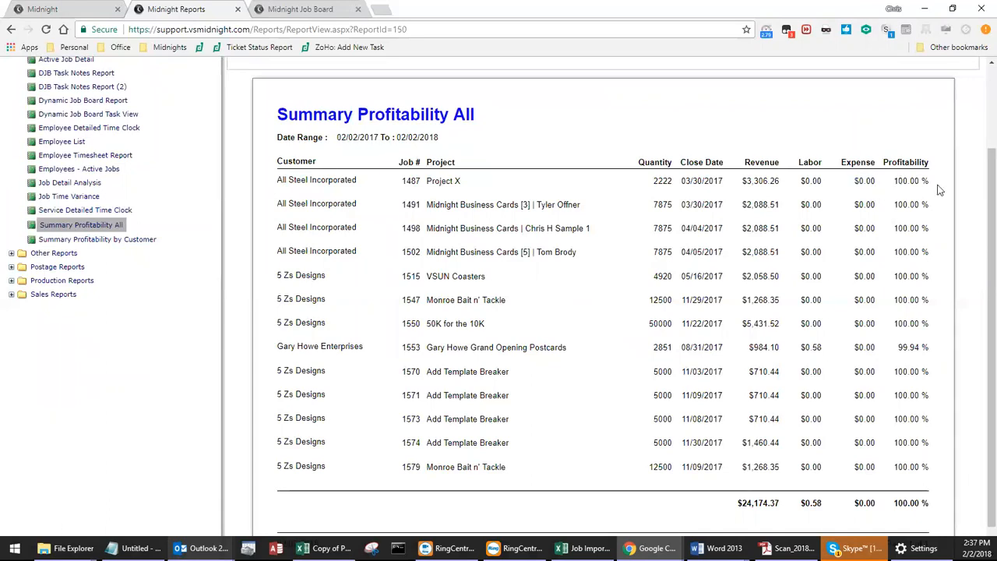
scroll(901, 263, up, 3)
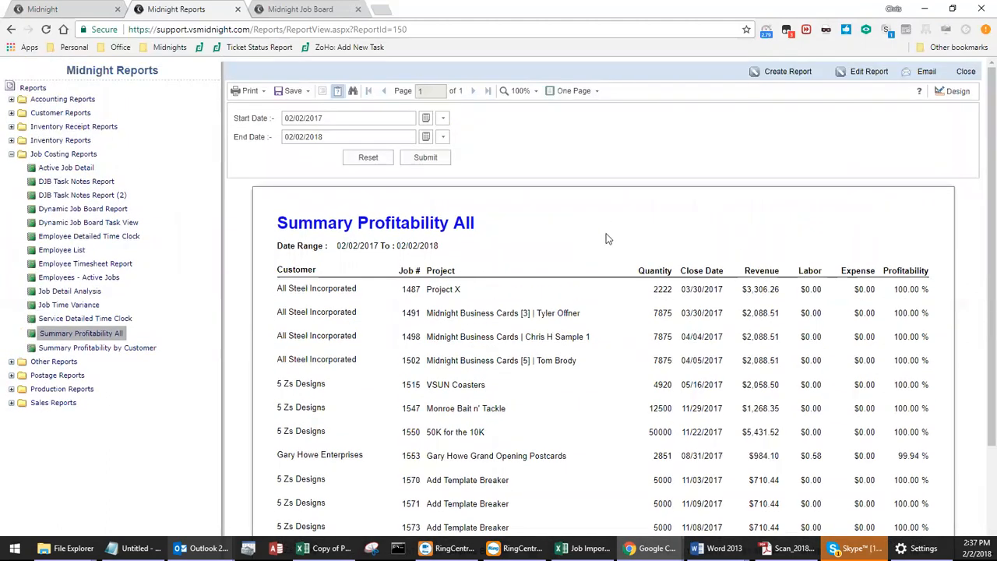
scroll(606, 237, down, 1)
drag(931, 393, 749, 393)
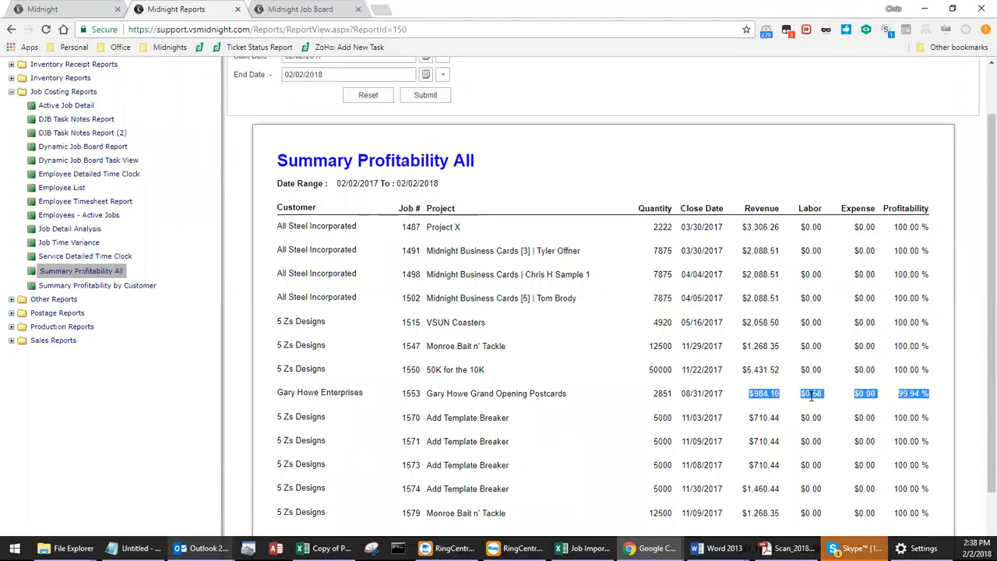
click(915, 407)
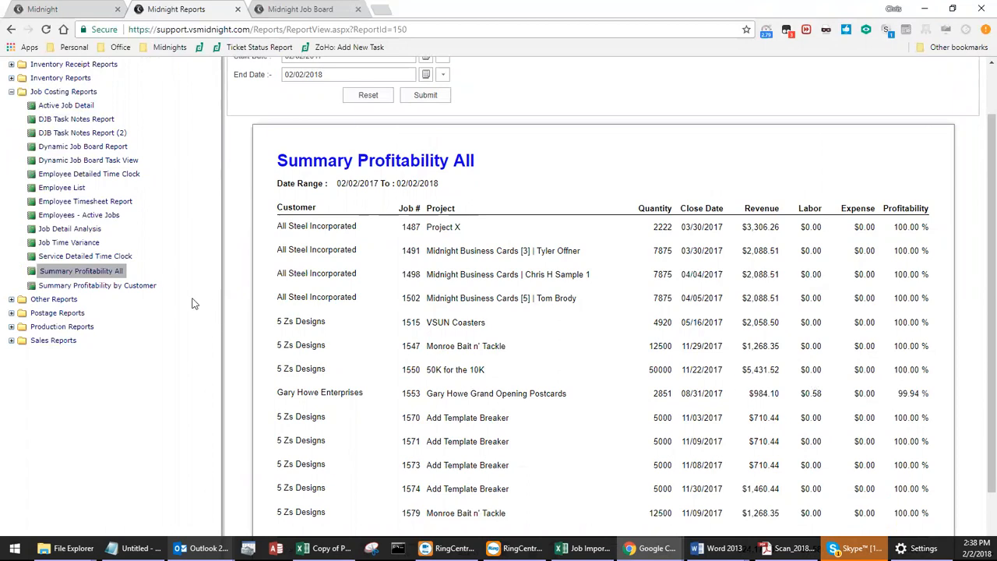
Run the Summary Profitability by Customer report with the start date set to 02/02/2017.
click(146, 287)
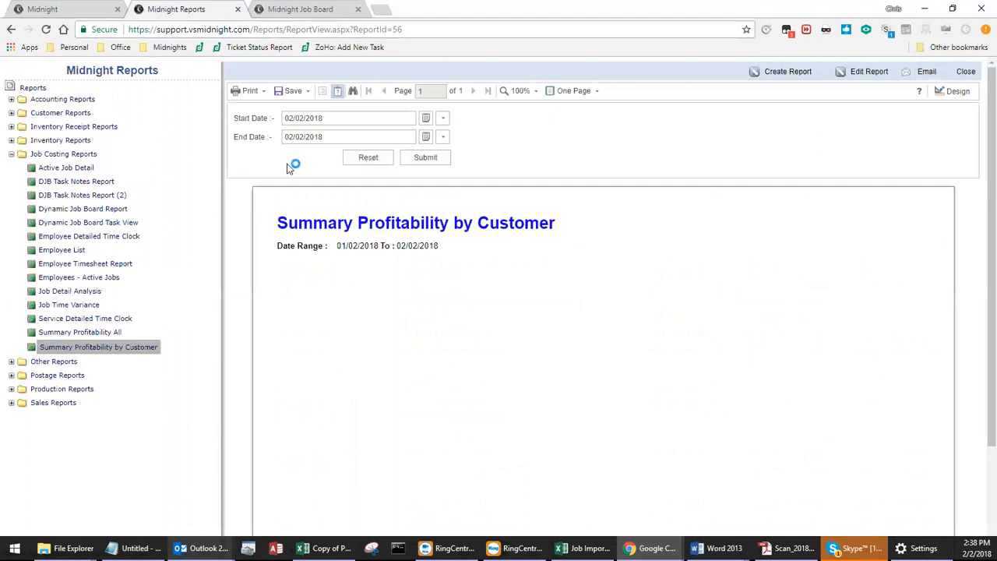
drag(315, 118, 336, 117)
text(17)
click(400, 160)
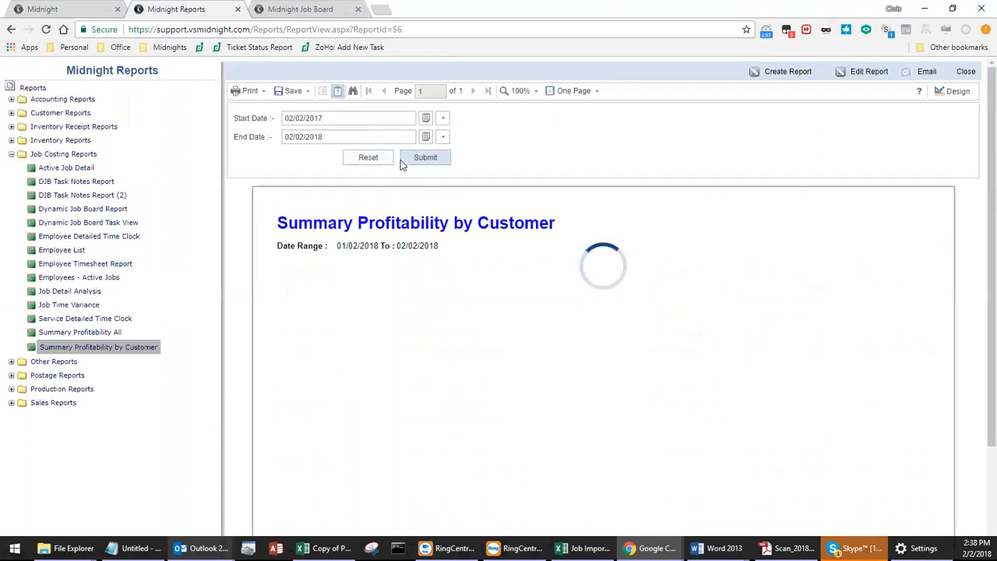
Review the jobs grouped by customer on the report's first page and move on to page 2.
scroll(450, 211, down, 3)
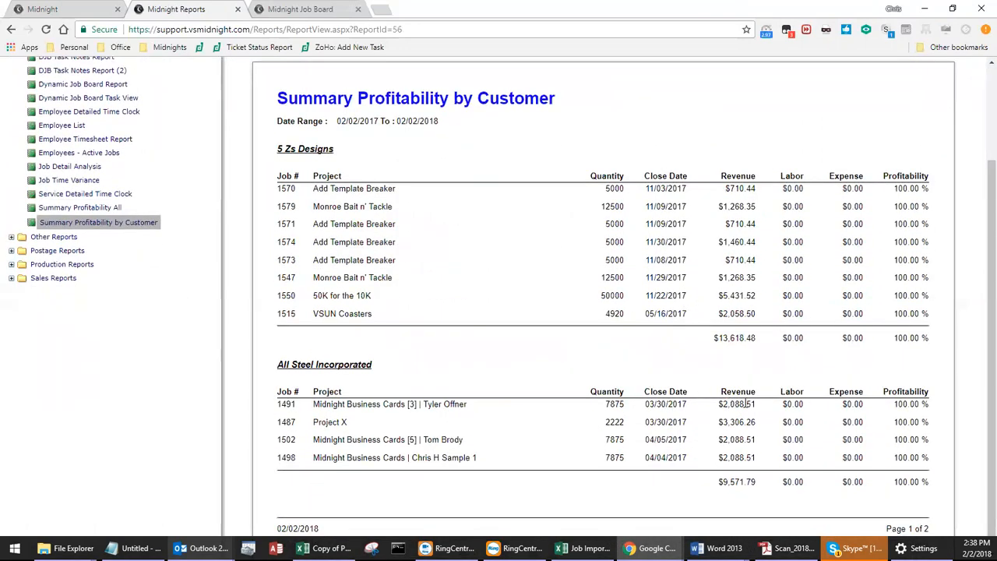
scroll(745, 403, up, 3)
click(472, 91)
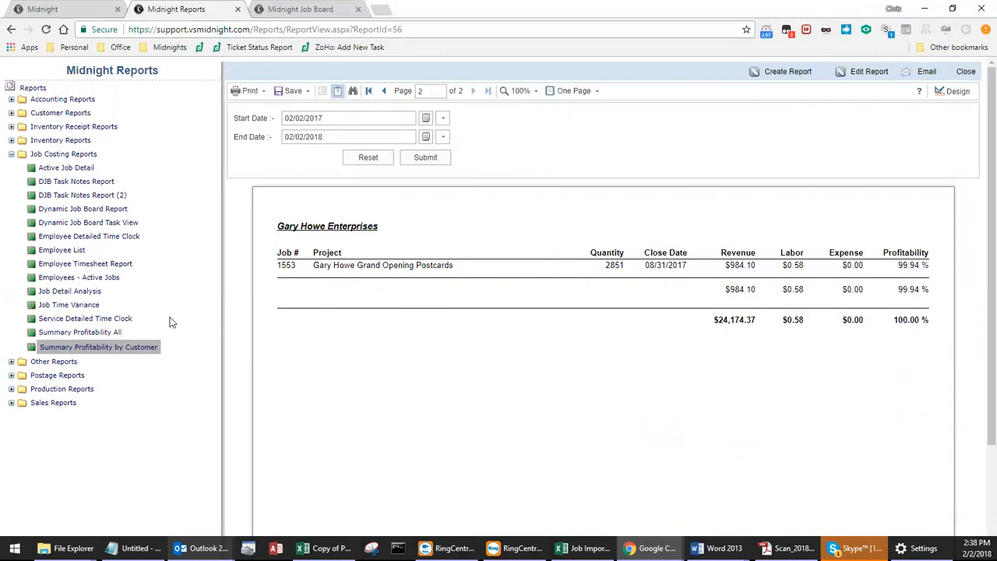
Open the Service Detailed Time Clock report from the Job Costing Reports.
click(114, 319)
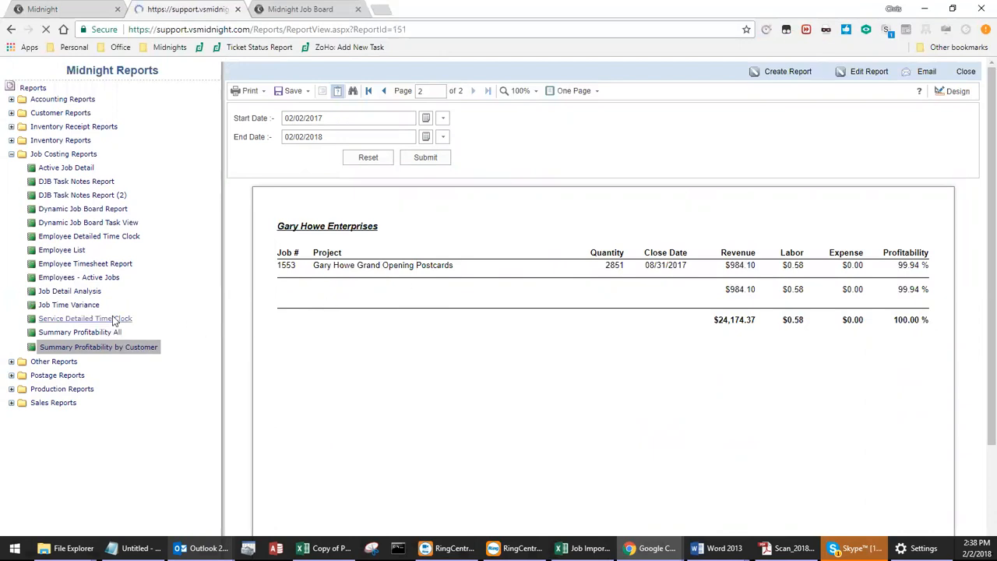